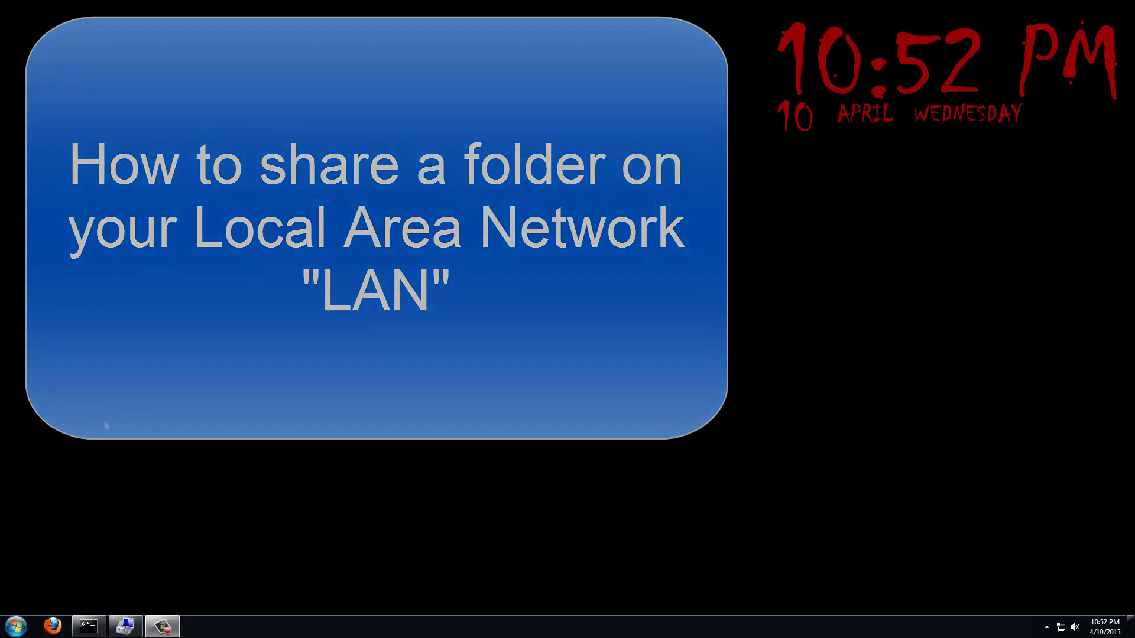
Open the Windows Start menu from the Start orb.
{"action": "left_click", "coordinate": [15, 626]}
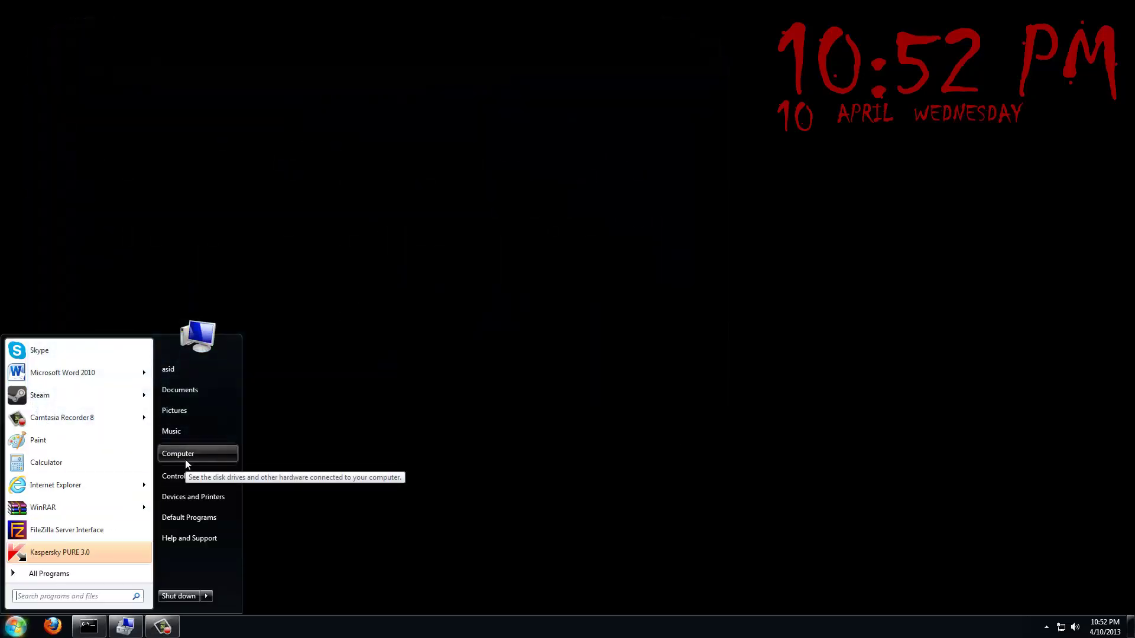
From Computer, open the C: drive and create a new folder named Test there.
{"action": "left_click", "coordinate": [186, 459]}
{"action": "double_click", "coordinate": [611, 148]}
{"action": "right_click", "coordinate": [592, 298]}
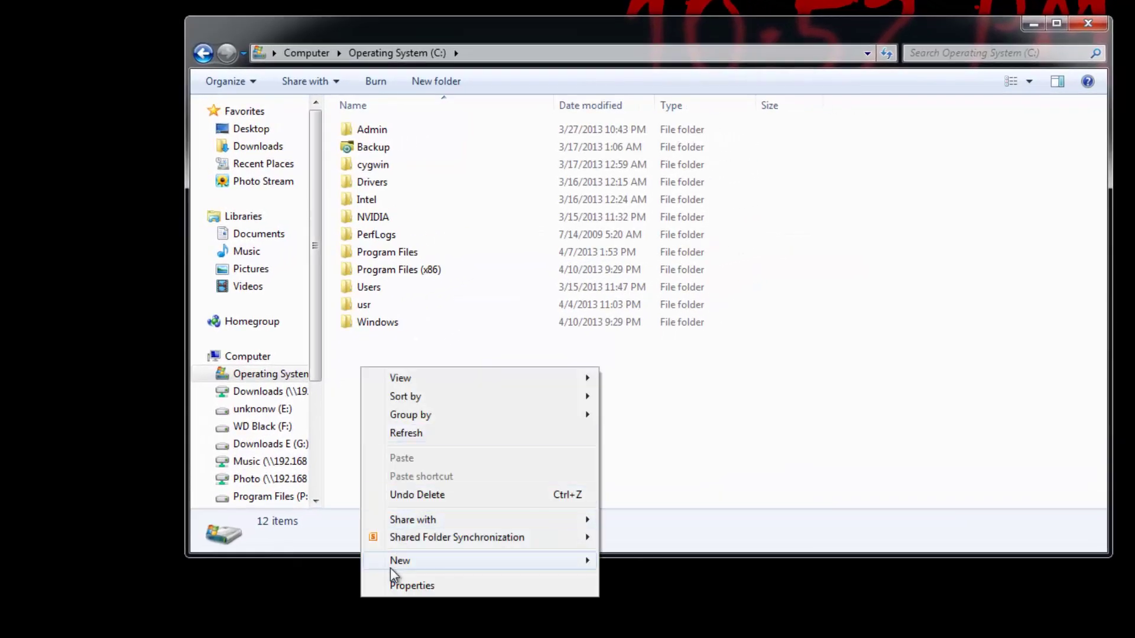
{"action": "mouse_move", "coordinate": [391, 566]}
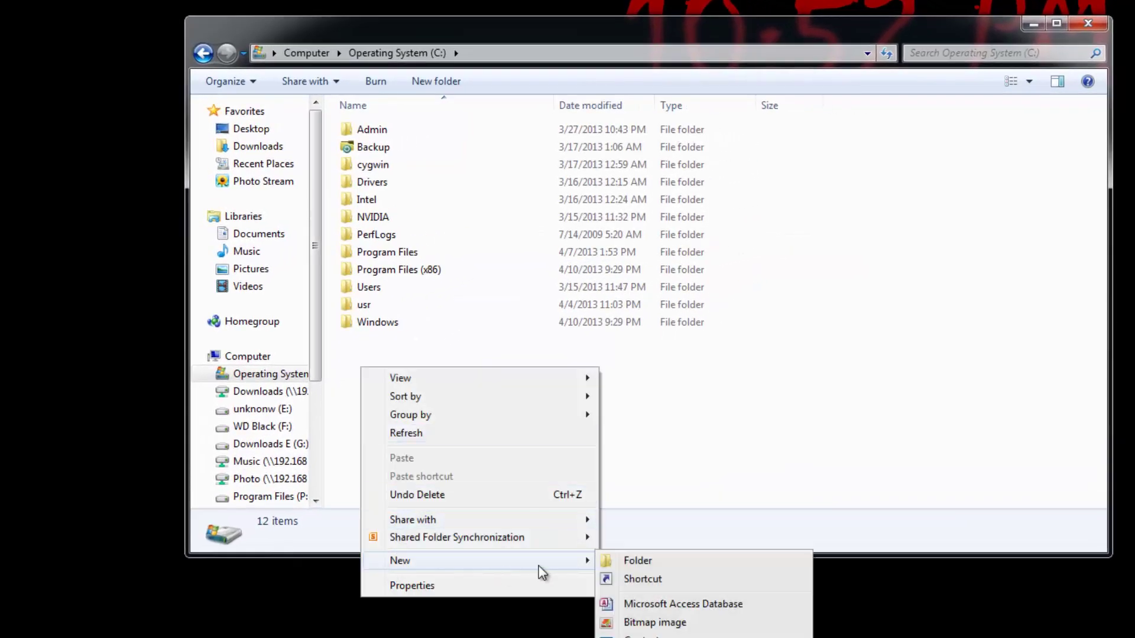
{"action": "left_click", "coordinate": [641, 563]}
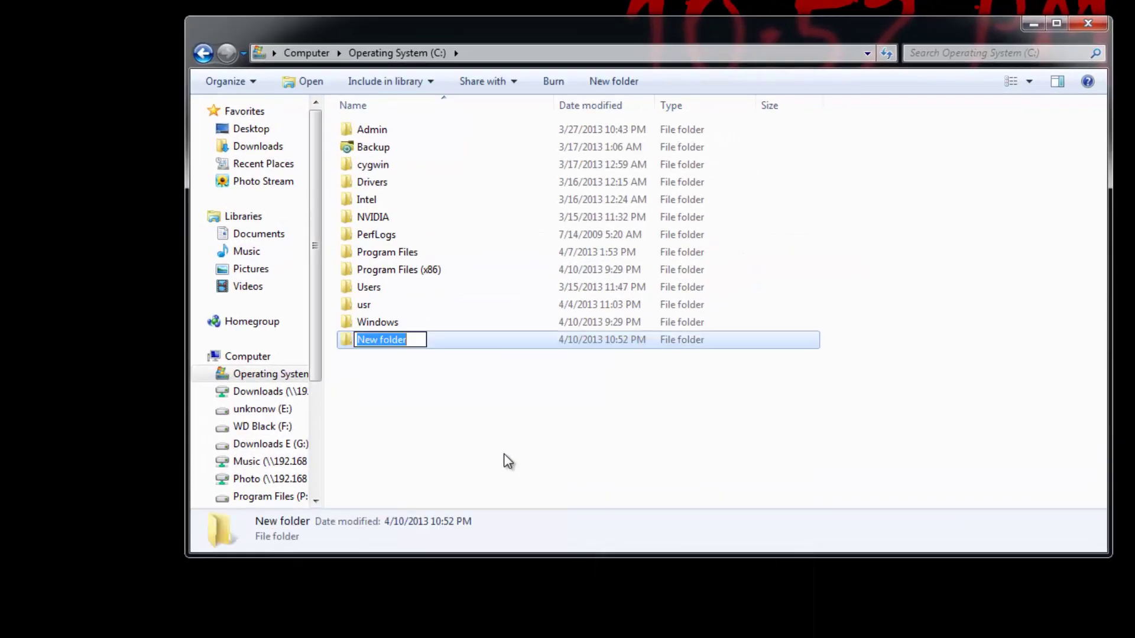
{"action": "type", "text": "Teas"}
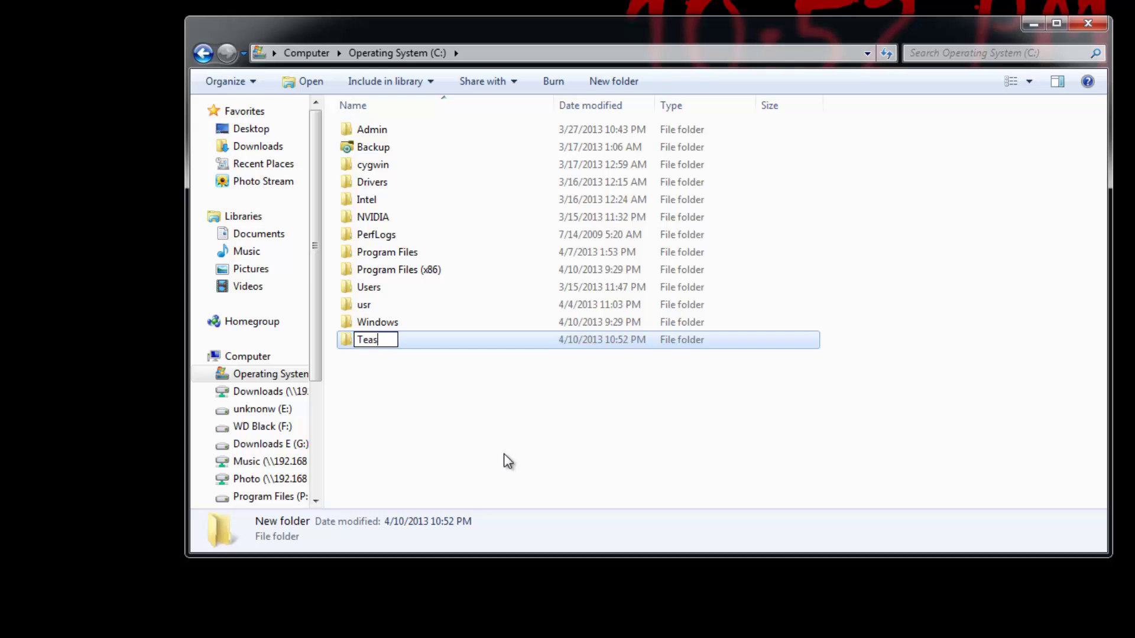
{"action": "key", "text": "BackSpace"}
{"action": "key", "text": "BackSpace"}
{"action": "type", "text": "st"}
{"action": "key", "text": "Return"}
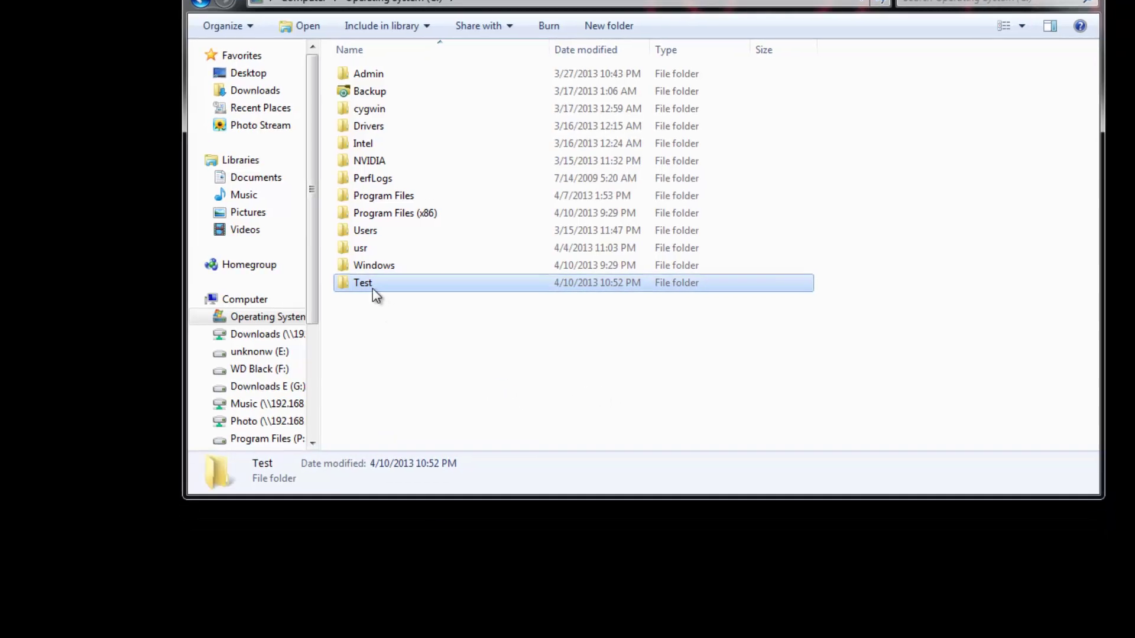
Open the Test folder's Advanced Sharing settings and turn on Share this folder.
{"action": "right_click", "coordinate": [375, 344]}
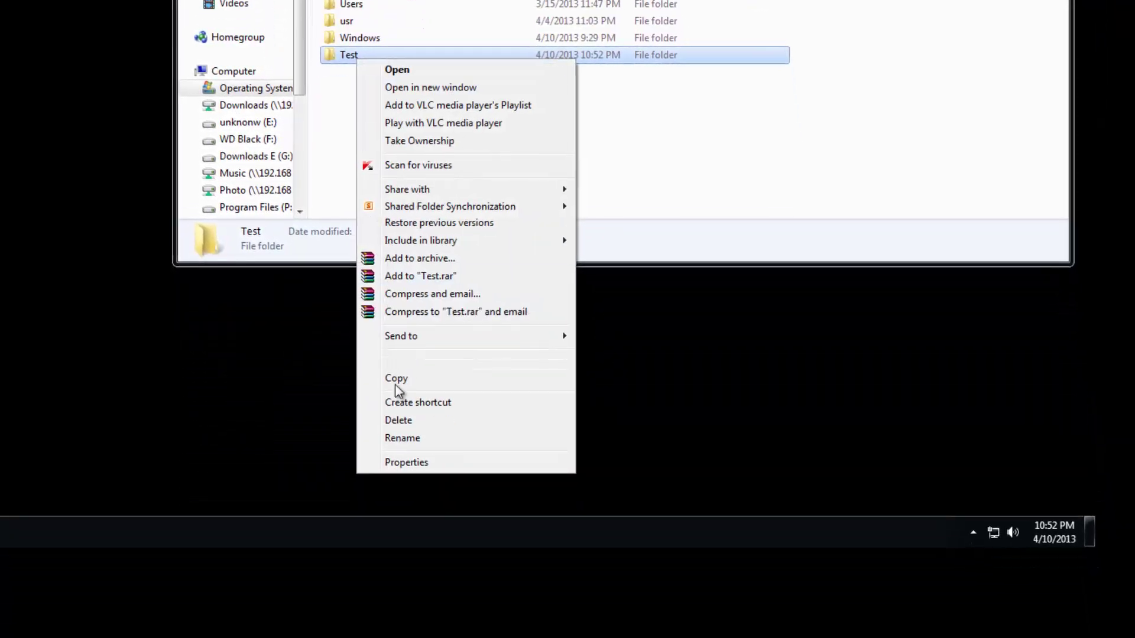
{"action": "left_click", "coordinate": [388, 463]}
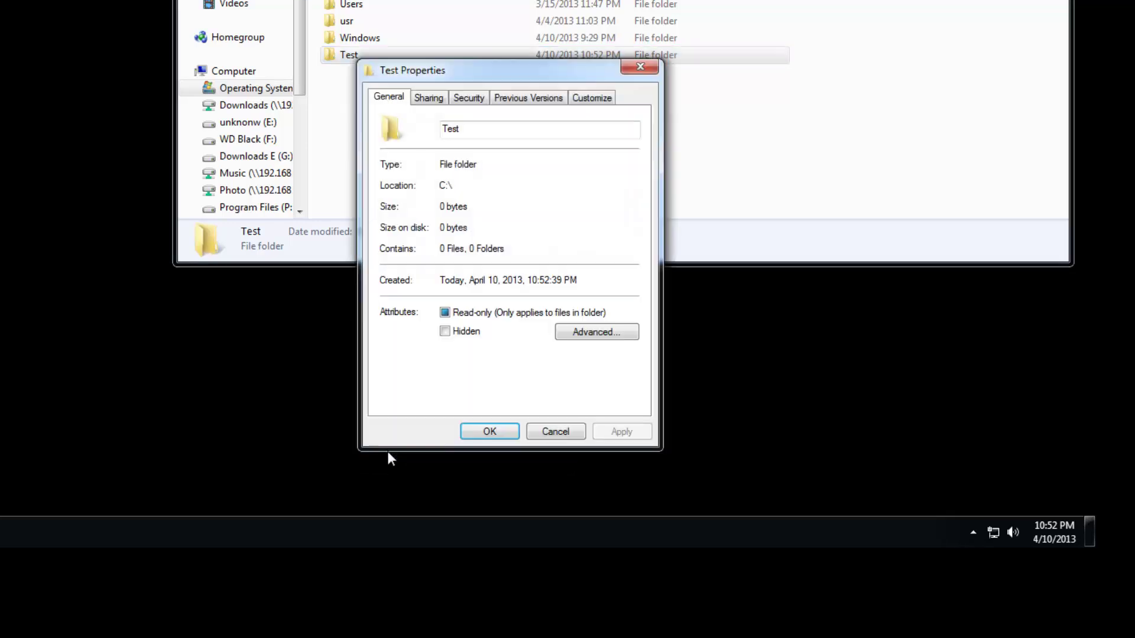
{"action": "left_click", "coordinate": [428, 97]}
{"action": "left_click", "coordinate": [453, 292]}
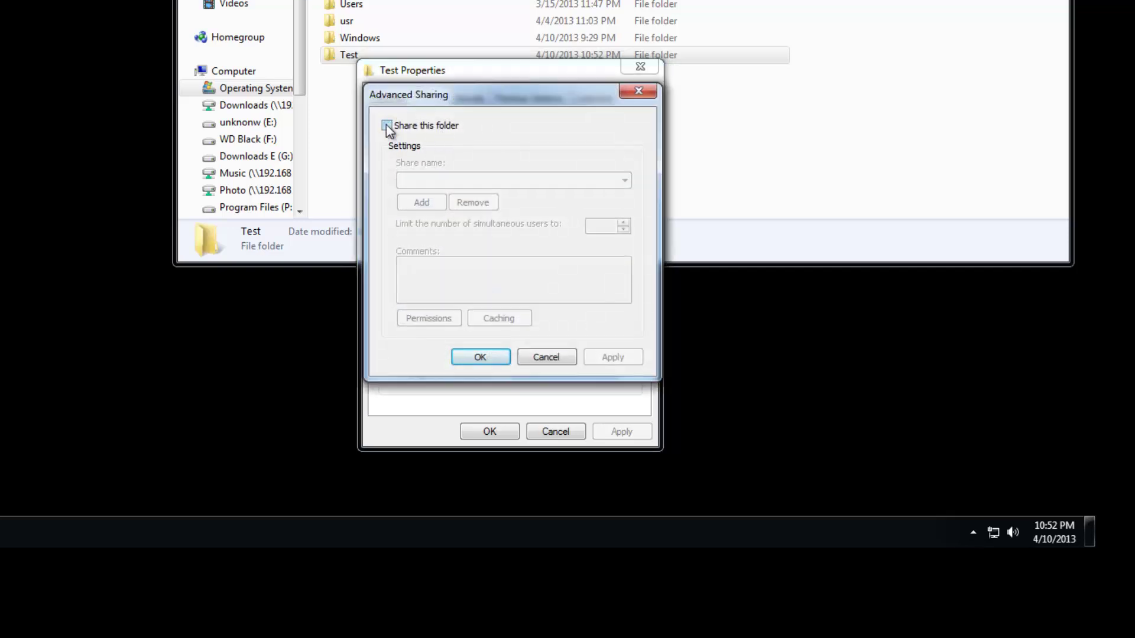
{"action": "left_click", "coordinate": [388, 126]}
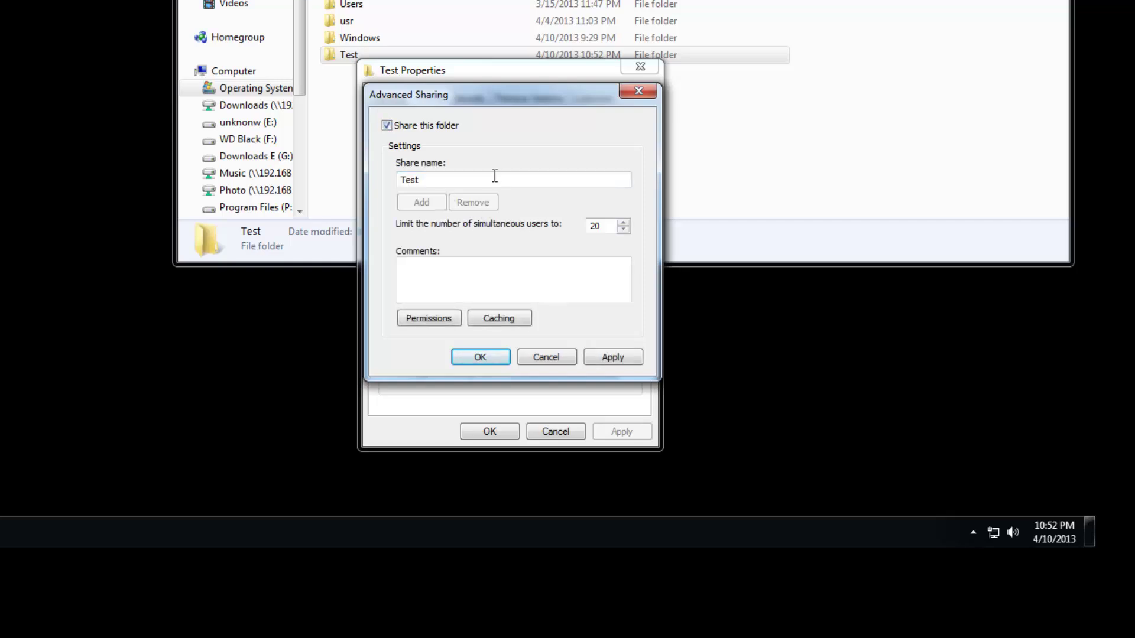
Rename the share to Test_share and apply the sharing settings.
{"action": "left_click", "coordinate": [462, 181]}
{"action": "double_click", "coordinate": [462, 182]}
{"action": "left_click", "coordinate": [462, 182]}
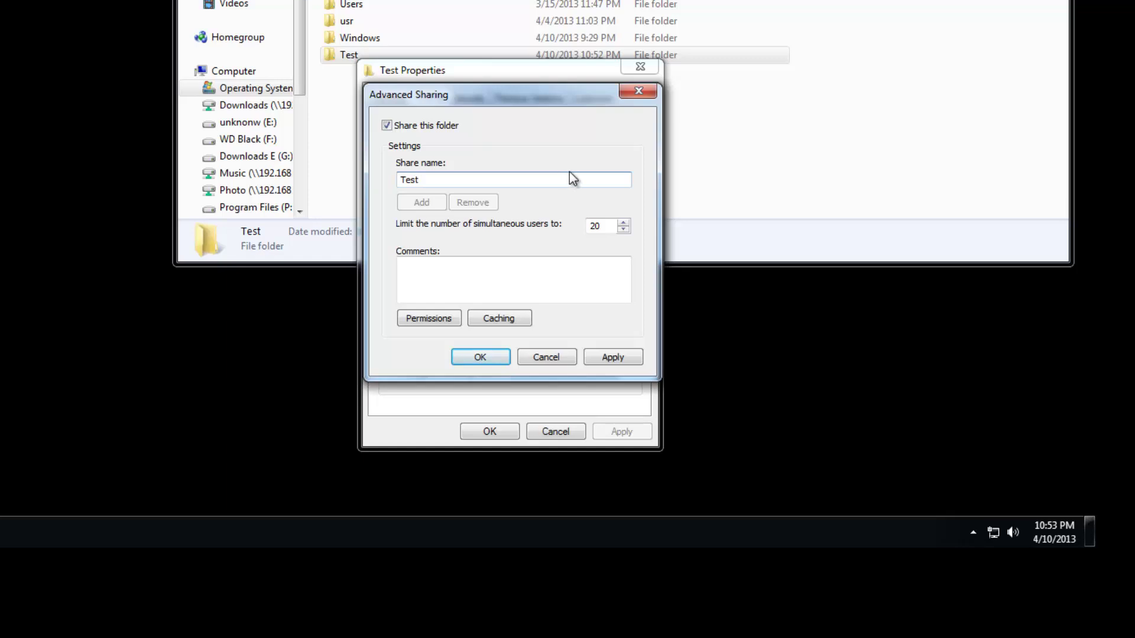
{"action": "left_click_drag", "start_coordinate": [456, 182], "coordinate": [304, 172]}
{"action": "left_click", "coordinate": [445, 177]}
{"action": "type", "text": "_share"}
{"action": "left_click", "coordinate": [611, 357]}
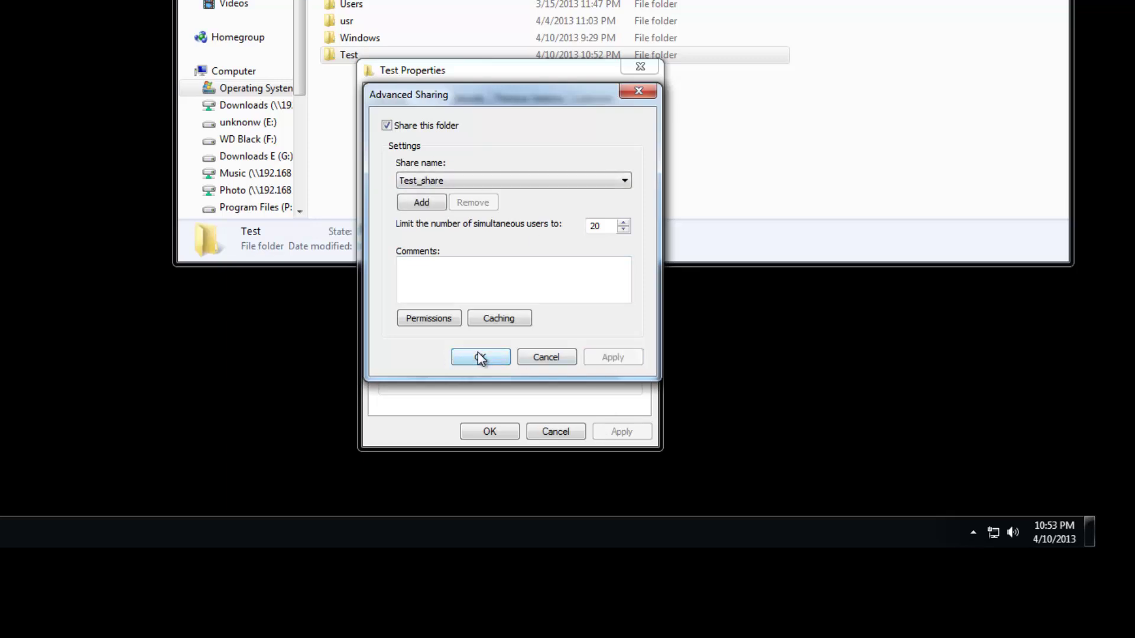
{"action": "left_click", "coordinate": [479, 355]}
Recheck the Advanced Sharing settings unchanged, then close the Test folder's properties.
{"action": "left_click_drag", "start_coordinate": [469, 76], "coordinate": [490, 78]}
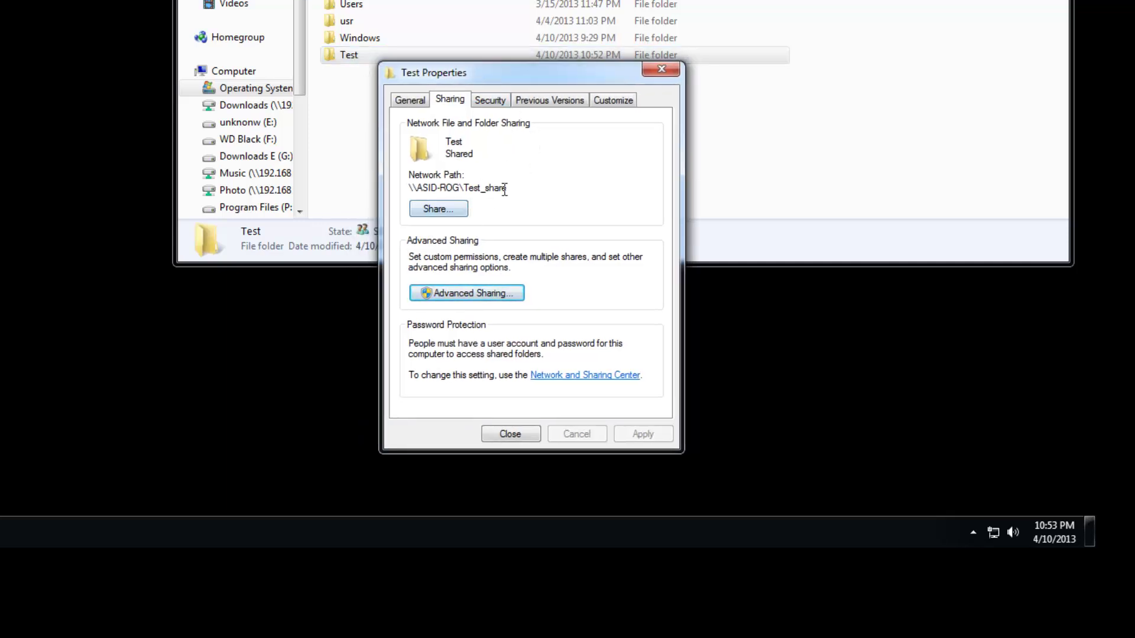
{"action": "left_click", "coordinate": [456, 297]}
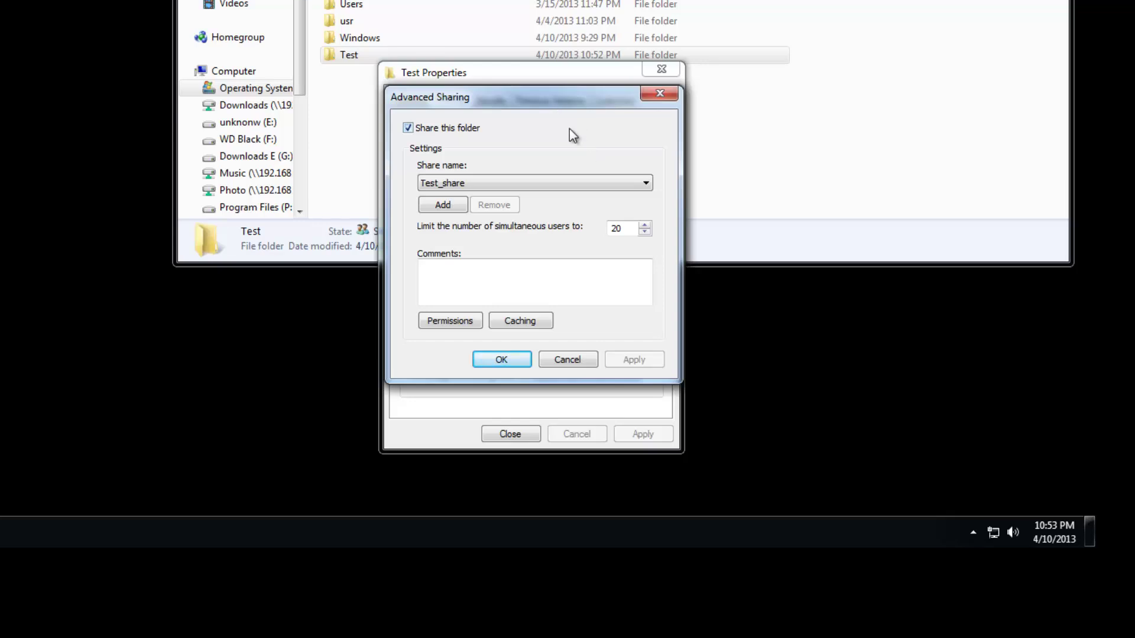
{"action": "left_click", "coordinate": [659, 95]}
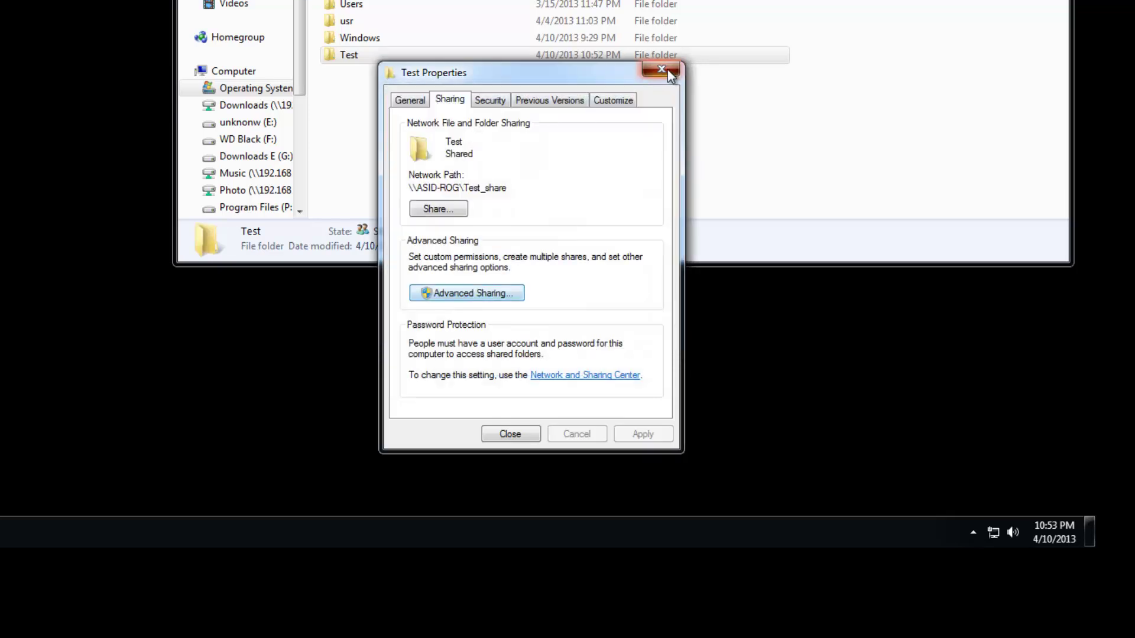
{"action": "left_click", "coordinate": [662, 69]}
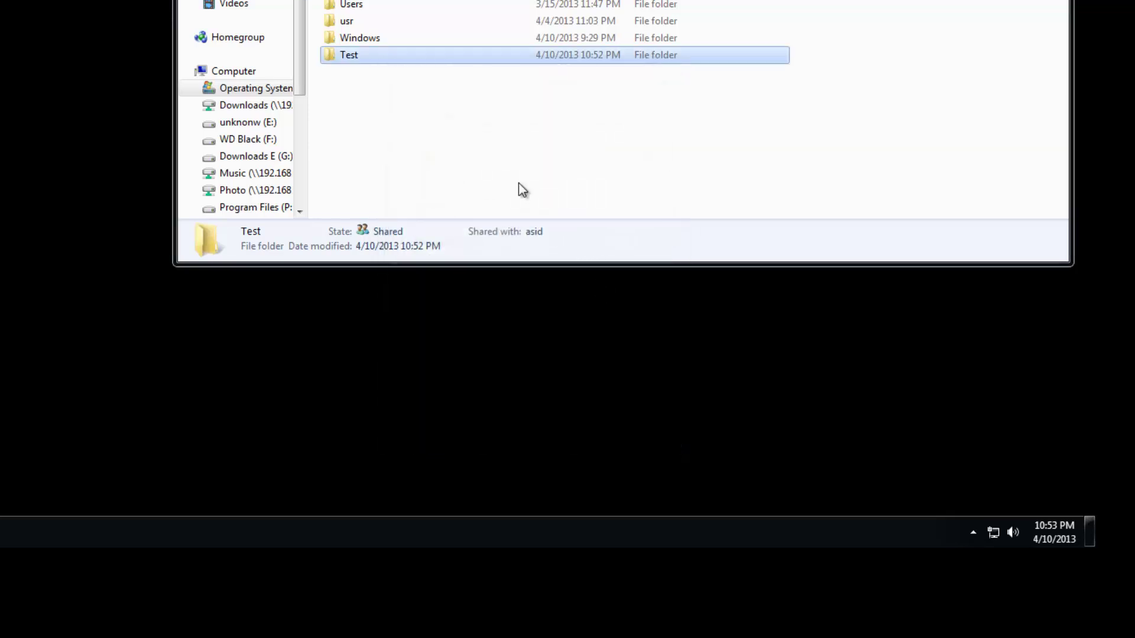
Open the share permissions for Test_share from the Test folder's properties.
{"action": "right_click", "coordinate": [349, 56]}
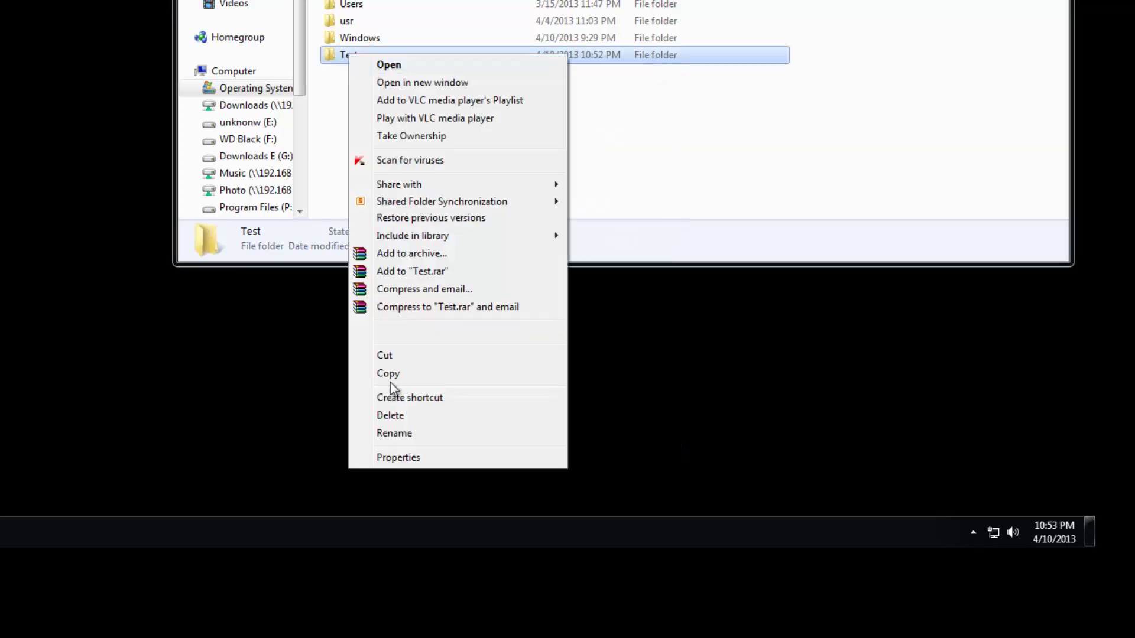
{"action": "left_click", "coordinate": [392, 455]}
{"action": "left_click", "coordinate": [427, 100]}
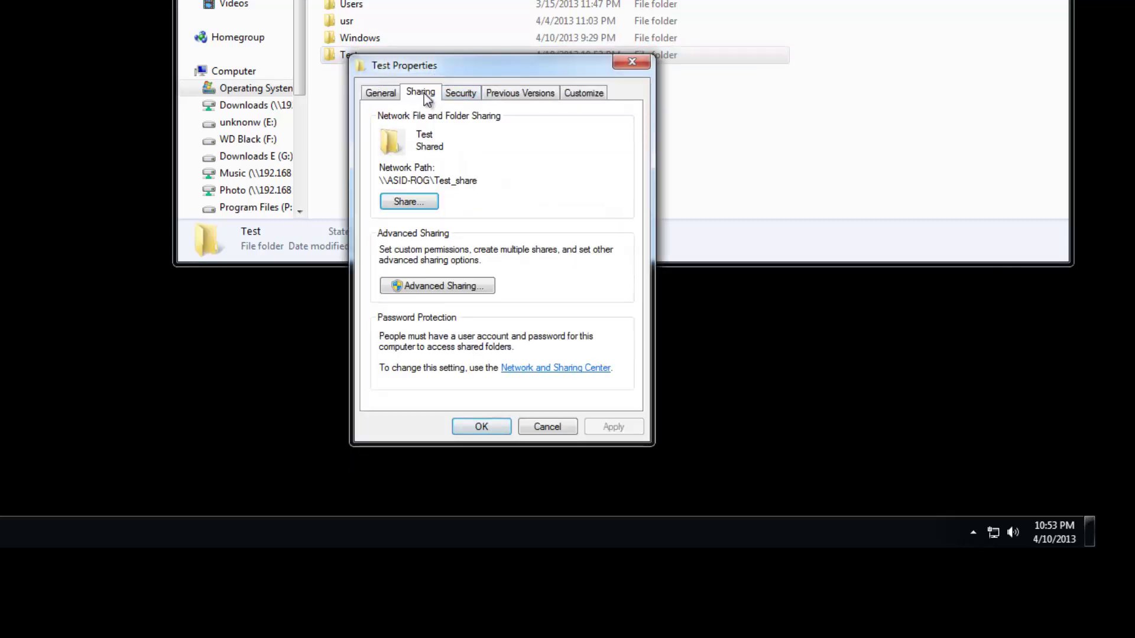
{"action": "left_click", "coordinate": [440, 287]}
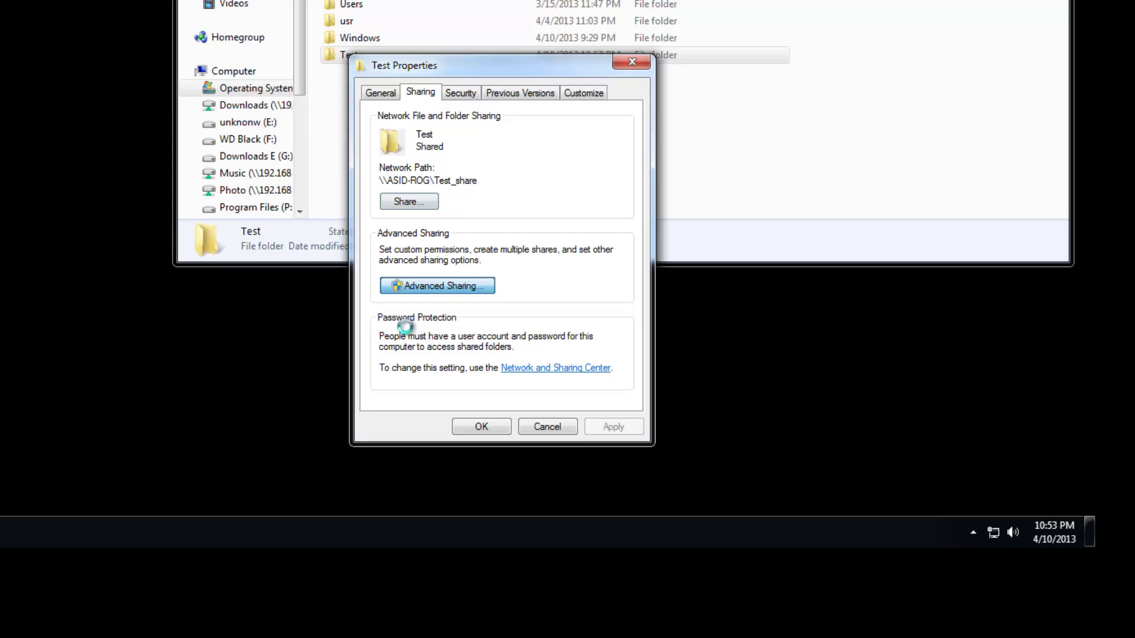
{"action": "left_click", "coordinate": [420, 314]}
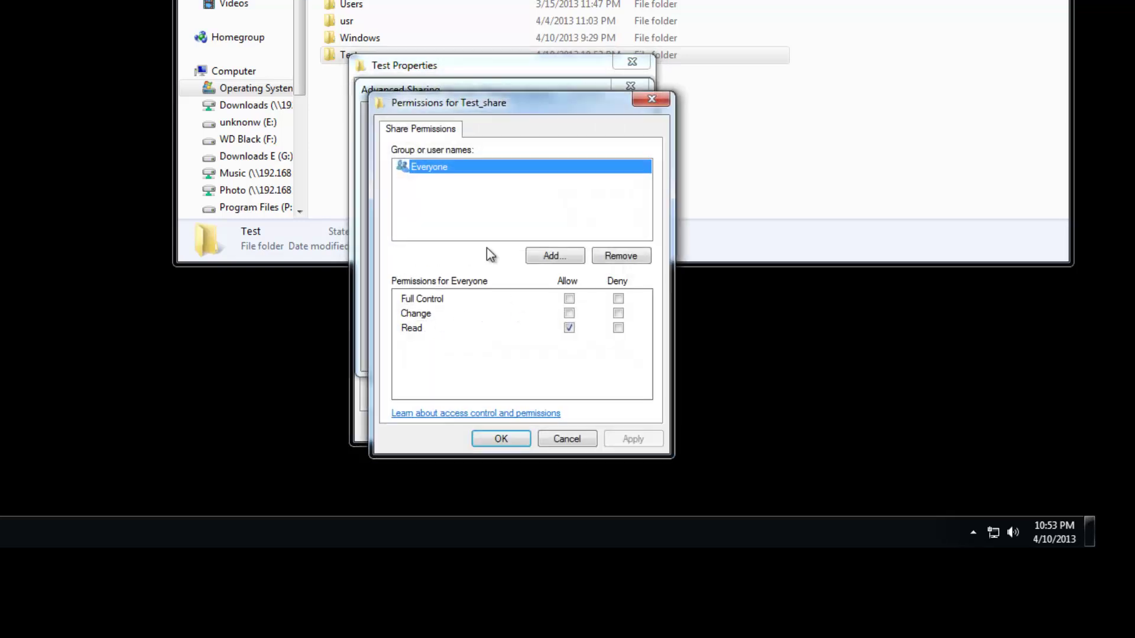
Tick Full Control for Everyone, then remove Everyone from the permissions and apply.
{"action": "left_click", "coordinate": [569, 299]}
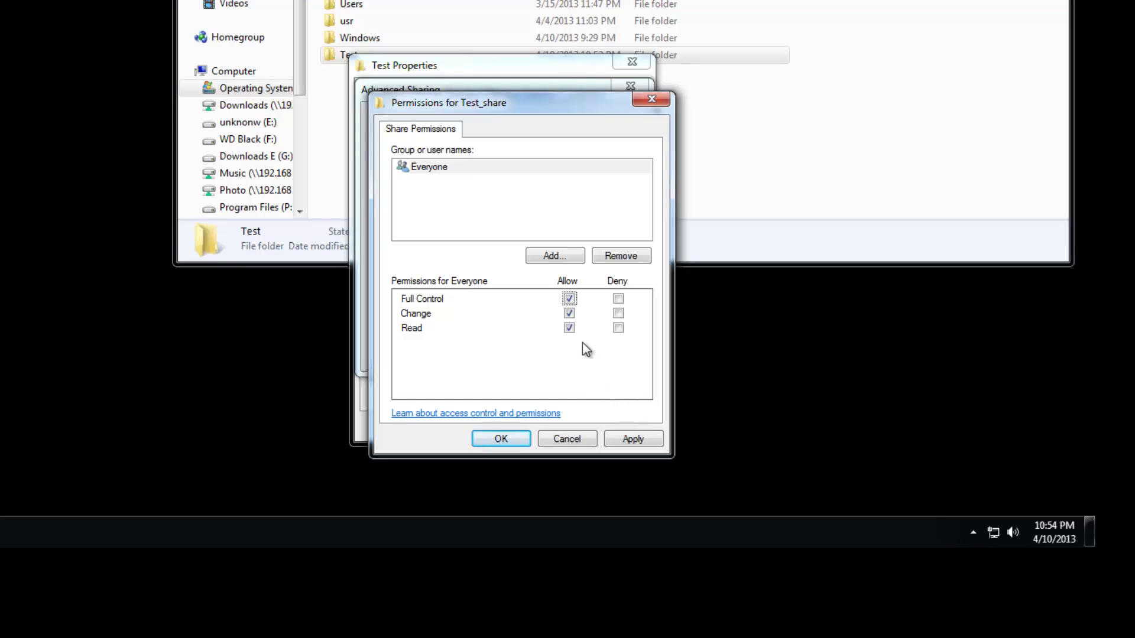
{"action": "left_click", "coordinate": [424, 167]}
{"action": "left_click", "coordinate": [602, 257]}
{"action": "left_click", "coordinate": [620, 439]}
{"action": "left_click", "coordinate": [503, 438]}
{"action": "left_click", "coordinate": [630, 87]}
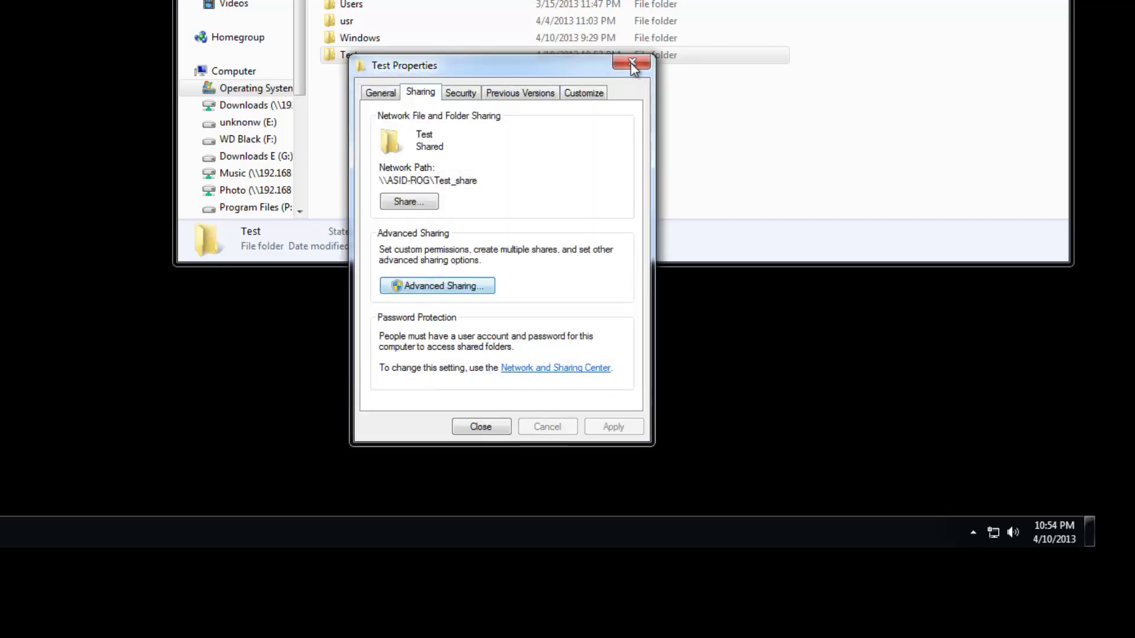
Close the Test folder's properties and bring up Computer's options in the Start menu.
{"action": "left_click", "coordinate": [632, 63]}
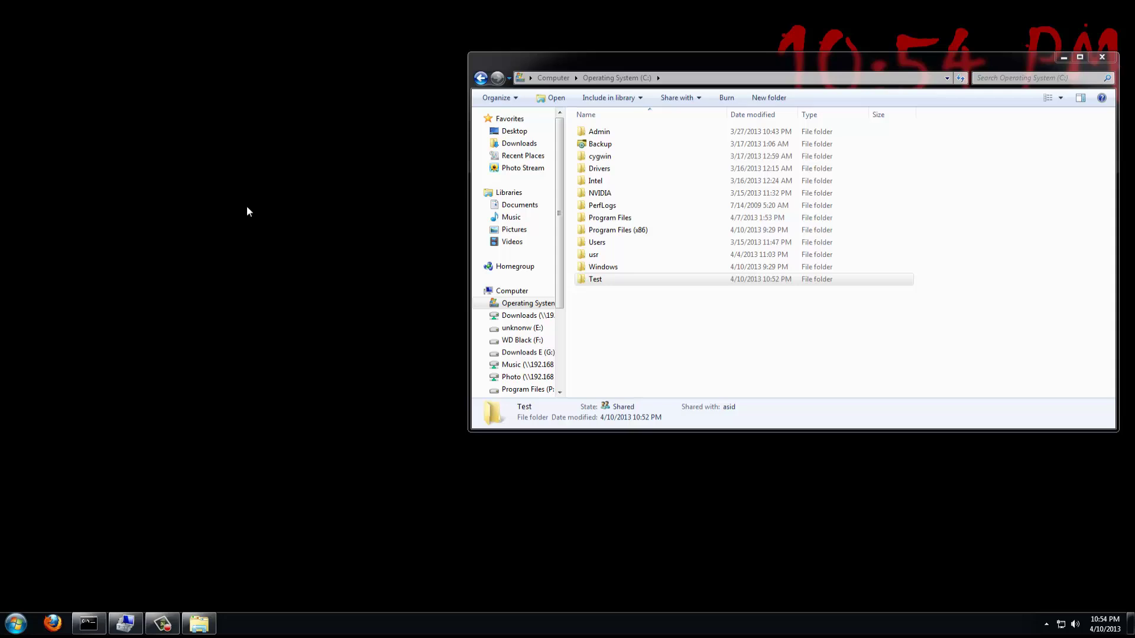
{"action": "left_click", "coordinate": [16, 624]}
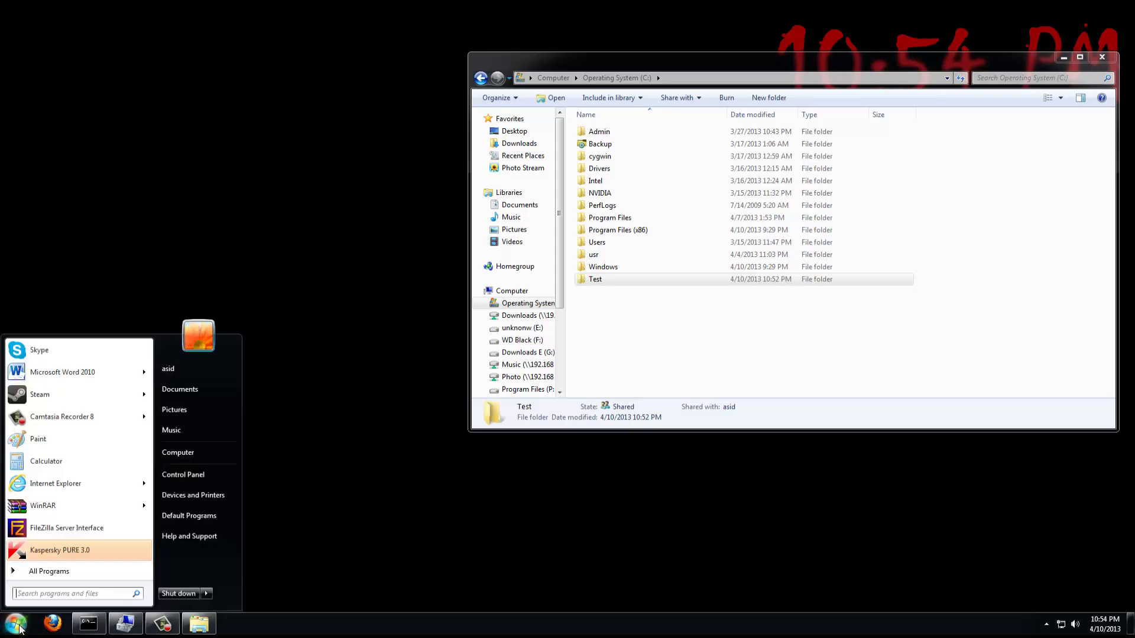
{"action": "right_click", "coordinate": [183, 453]}
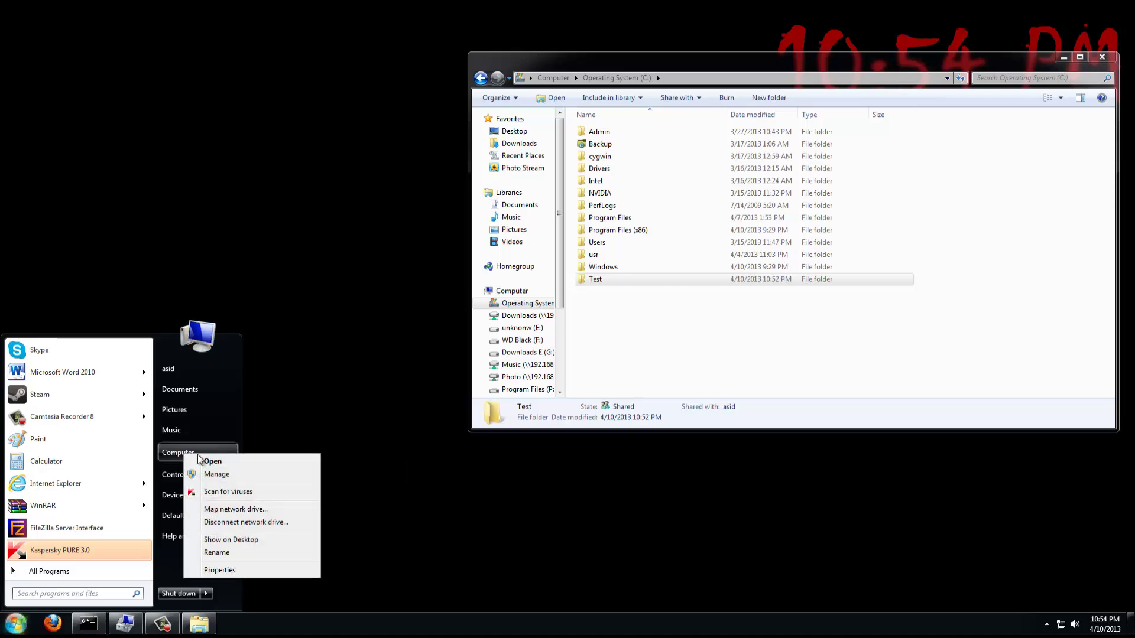
Open Computer Management's Local Users list and start a new user account.
{"action": "left_click", "coordinate": [223, 471]}
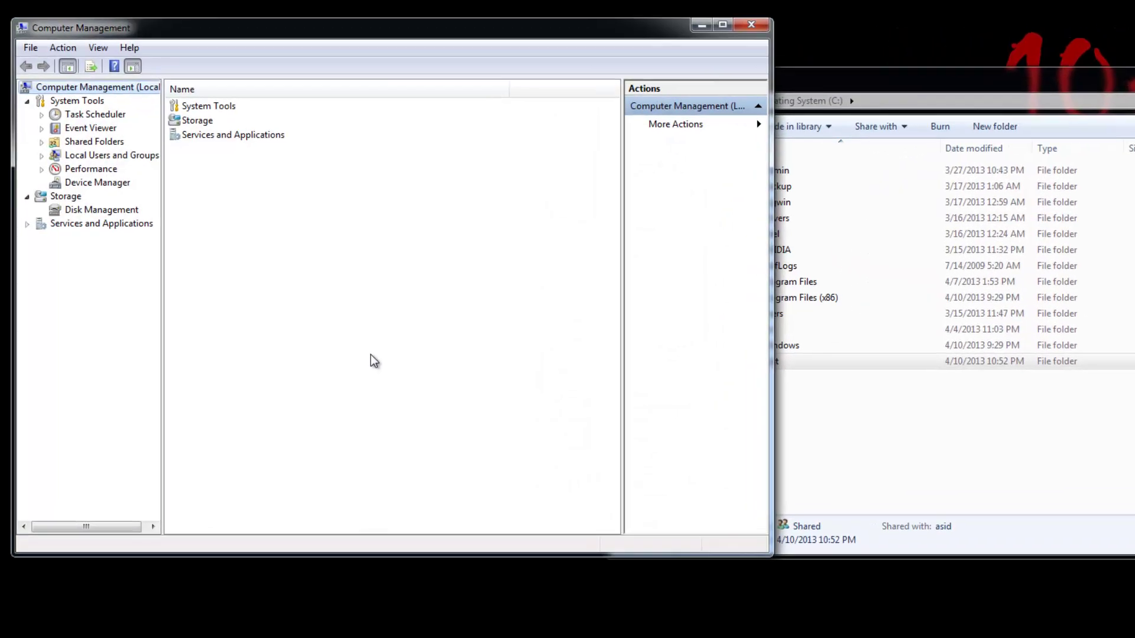
{"action": "left_click", "coordinate": [74, 157]}
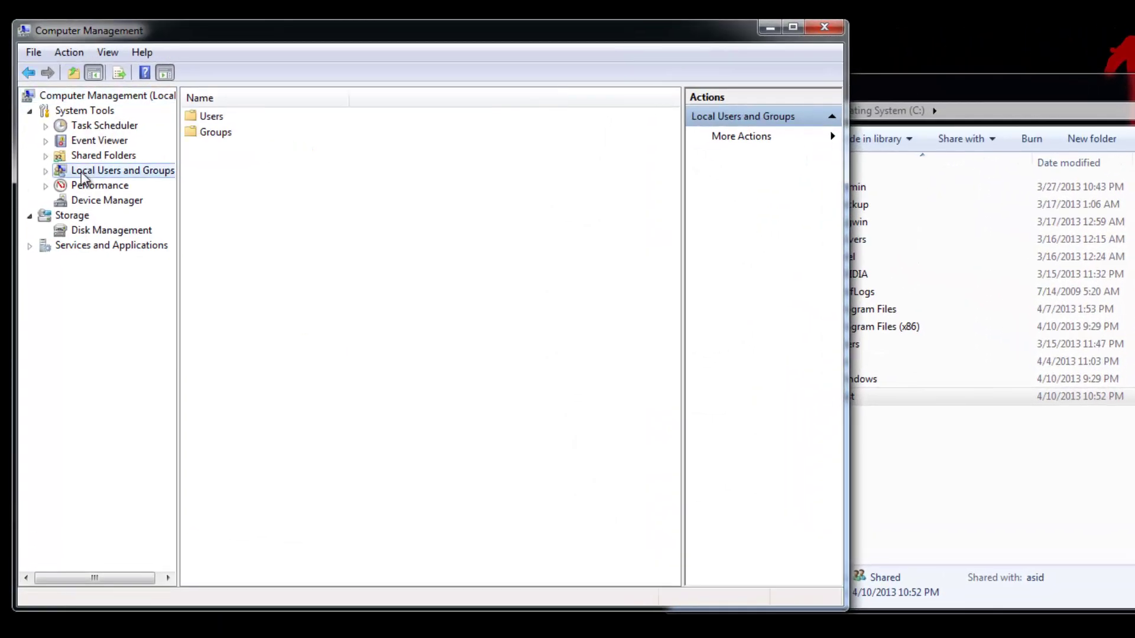
{"action": "double_click", "coordinate": [203, 118]}
{"action": "right_click", "coordinate": [231, 216]}
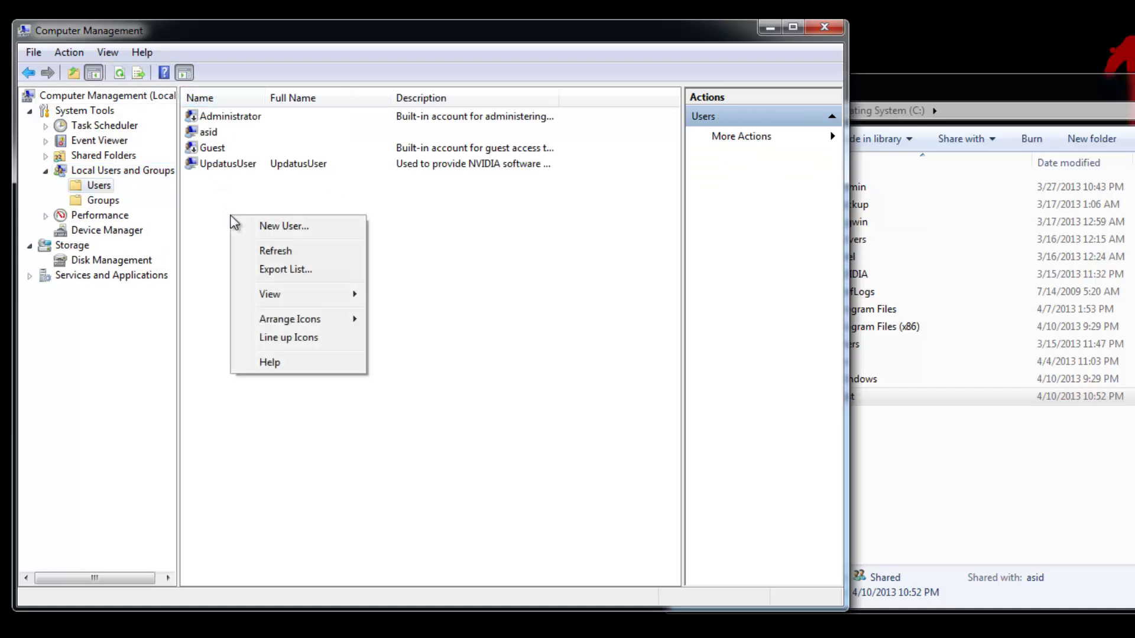
{"action": "left_click", "coordinate": [269, 227]}
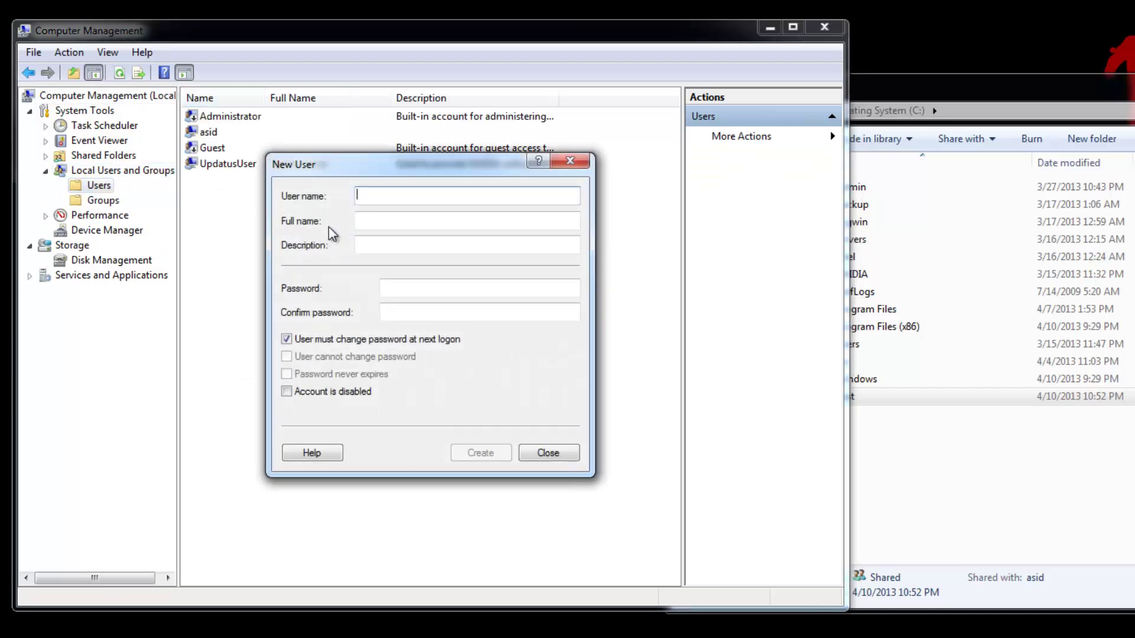
Create a user with a password that never expires and no forced change at logon.
{"action": "type", "text": "Mike"}
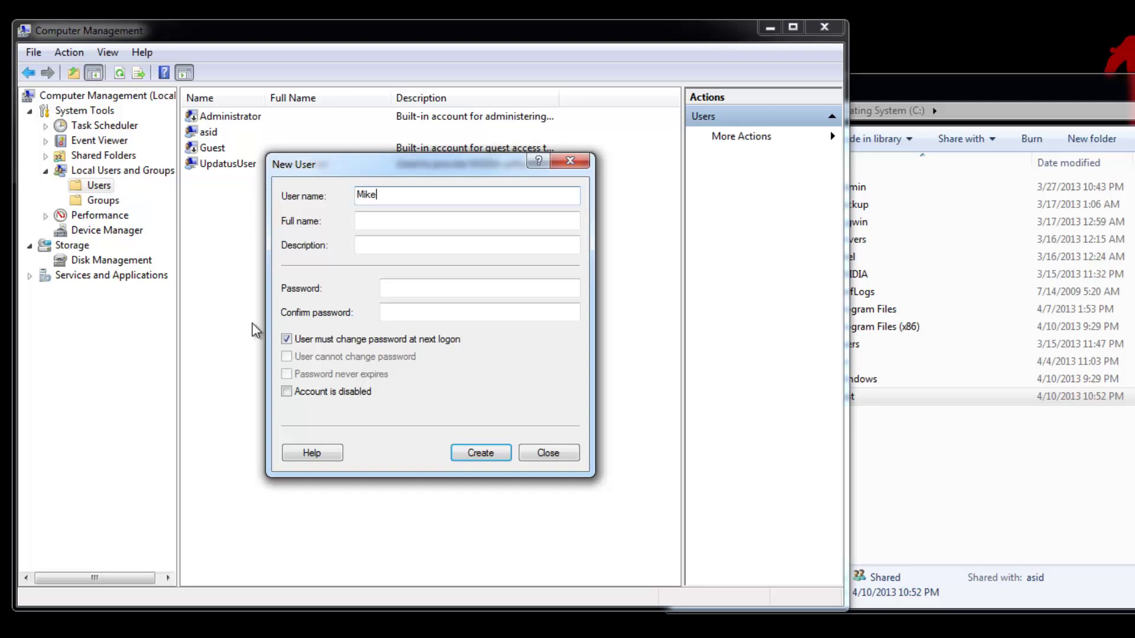
{"action": "left_click", "coordinate": [287, 338]}
{"action": "left_click", "coordinate": [287, 374]}
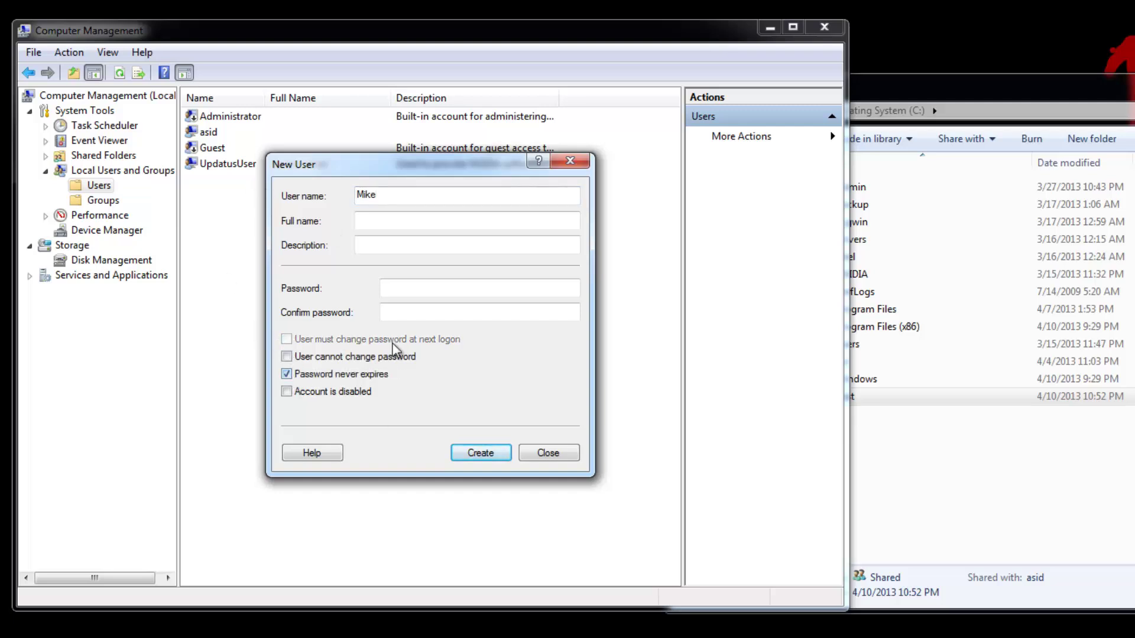
{"action": "left_click", "coordinate": [413, 290]}
{"action": "type", "text": "•••"}
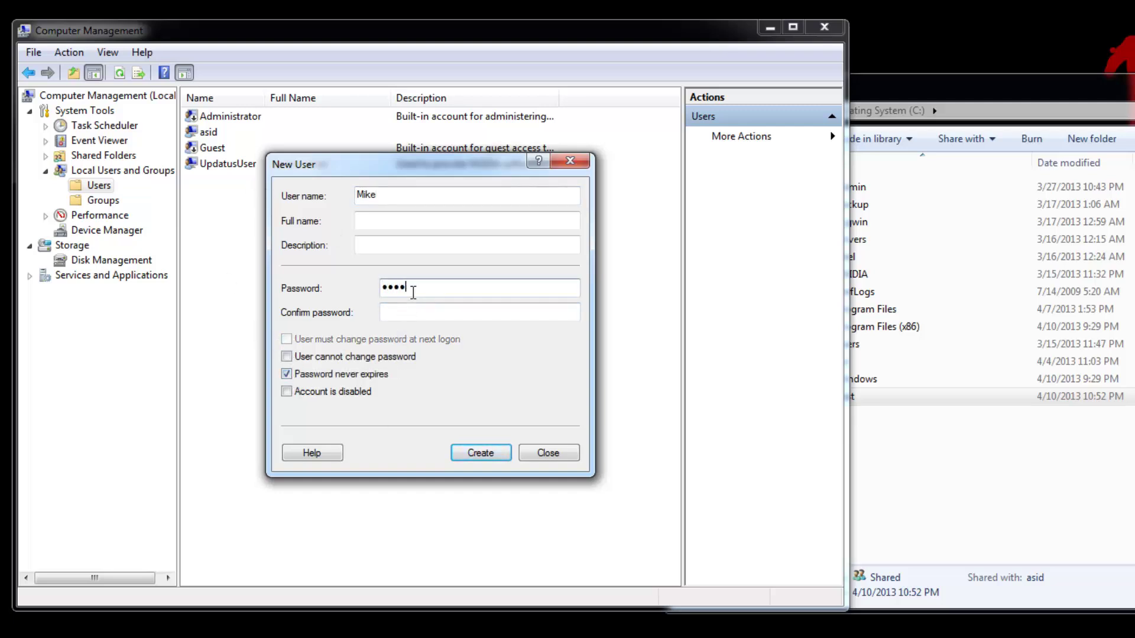
{"action": "type", "text": "•"}
{"action": "left_click", "coordinate": [429, 314]}
{"action": "type", "text": "••••"}
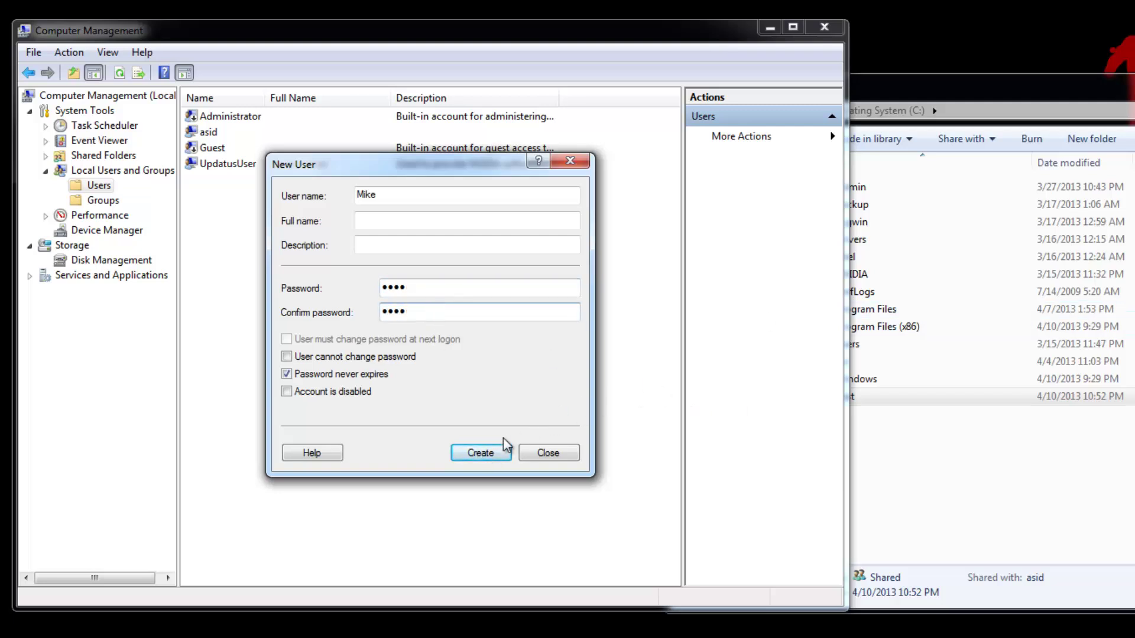
{"action": "left_click", "coordinate": [473, 453]}
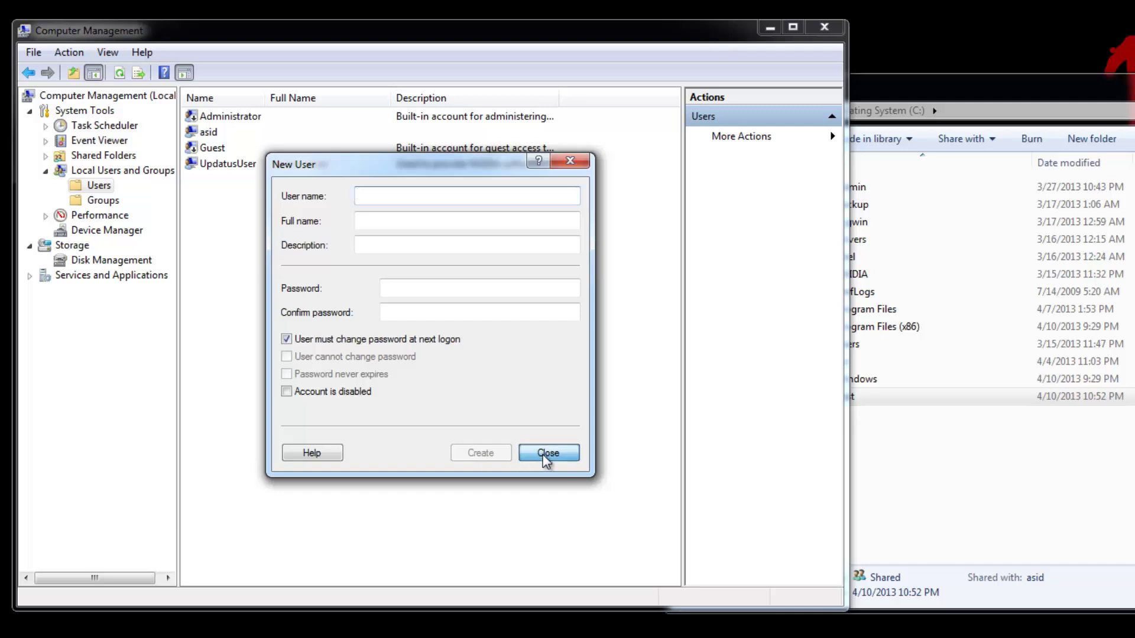
Create another enabled local user whose password never expires, then close the New User form.
{"action": "left_click", "coordinate": [541, 456]}
{"action": "right_click", "coordinate": [236, 247]}
{"action": "left_click", "coordinate": [307, 251]}
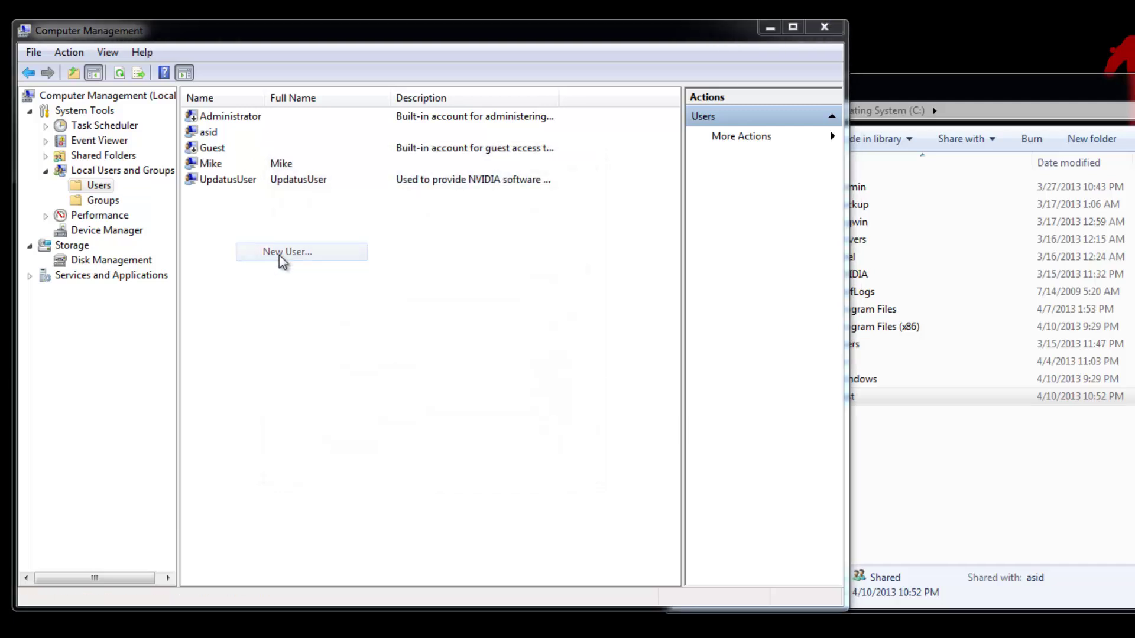
{"action": "type", "text": "Dave"}
{"action": "left_click", "coordinate": [286, 339]}
{"action": "left_click", "coordinate": [287, 391]}
{"action": "left_click", "coordinate": [287, 391]}
{"action": "left_click", "coordinate": [286, 373]}
{"action": "left_click", "coordinate": [481, 457]}
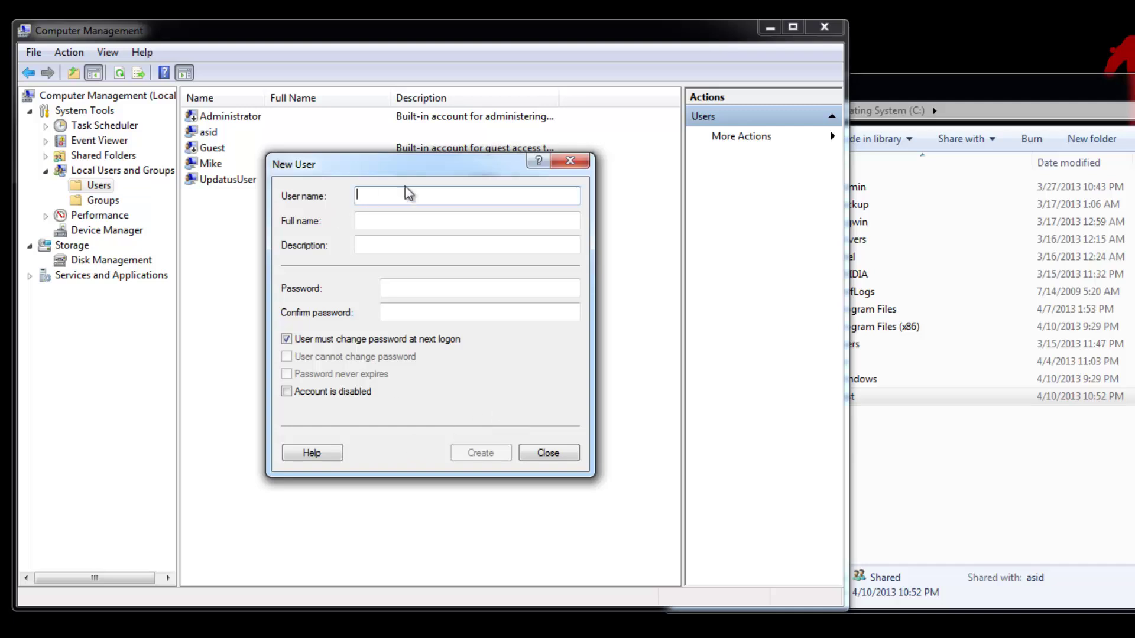
{"action": "left_click", "coordinate": [578, 165]}
Set a new password for the newly created account using Set Password.
{"action": "double_click", "coordinate": [215, 152]}
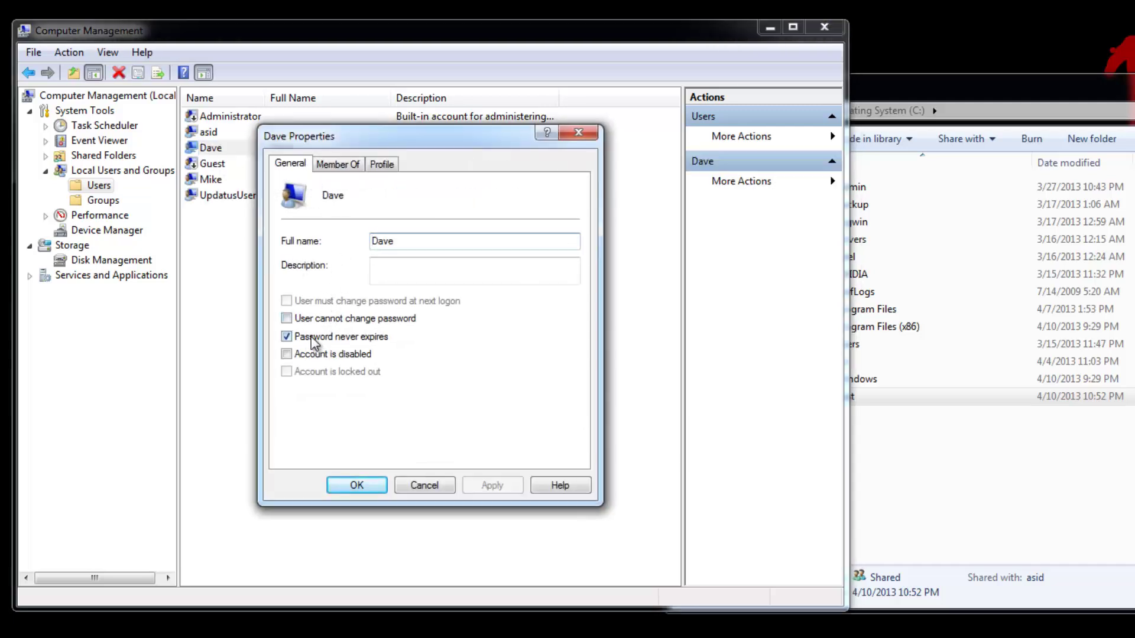
{"action": "left_click", "coordinate": [579, 132]}
{"action": "right_click", "coordinate": [213, 146]}
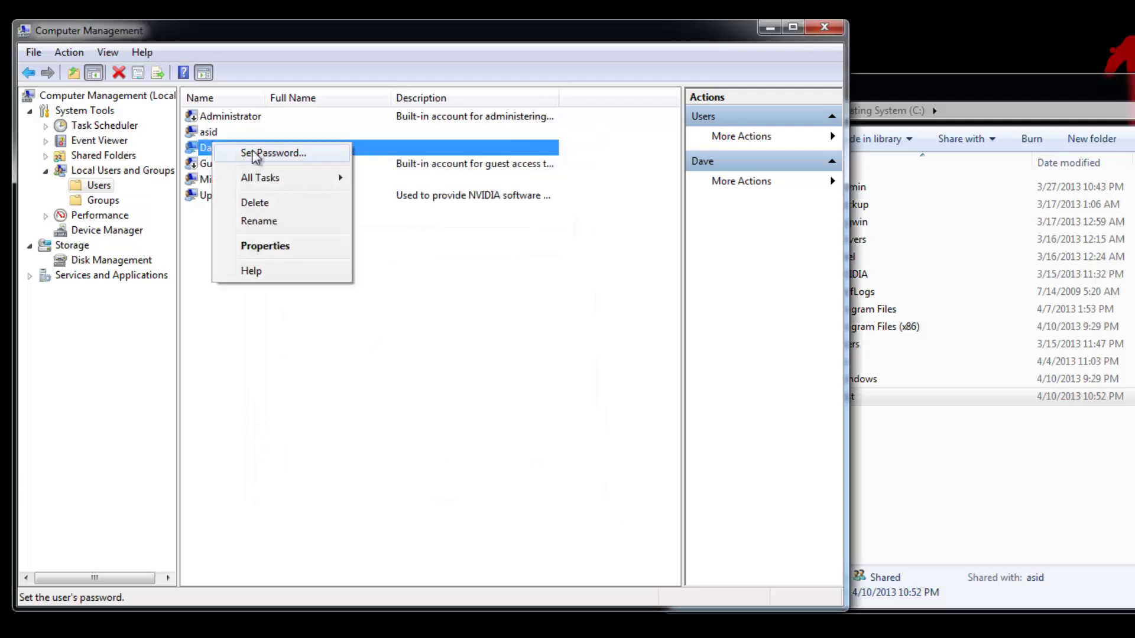
{"action": "left_click", "coordinate": [254, 155]}
{"action": "left_click", "coordinate": [358, 401]}
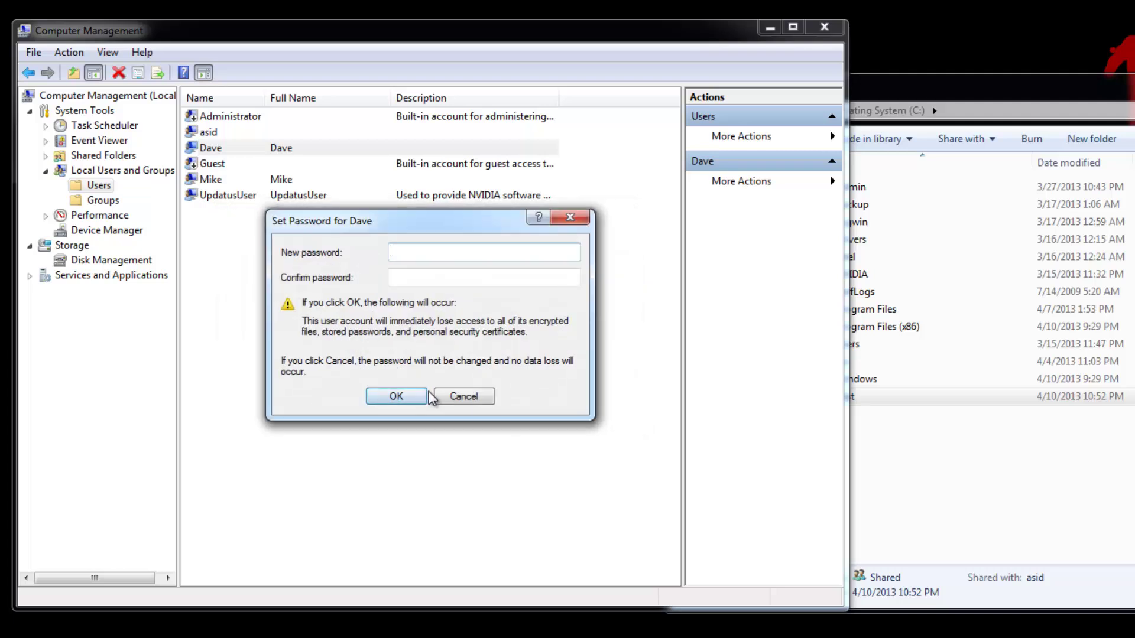
{"action": "type", "text": "••••"}
{"action": "key", "text": "Tab"}
{"action": "type", "text": "•••"}
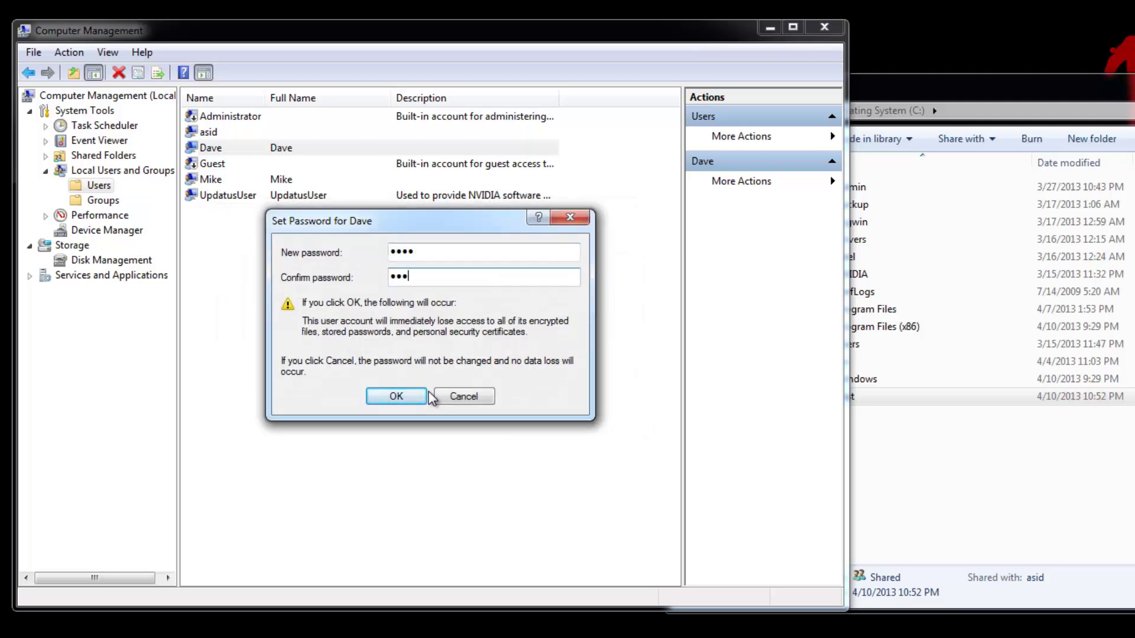
{"action": "type", "text": "•"}
{"action": "left_click", "coordinate": [397, 396]}
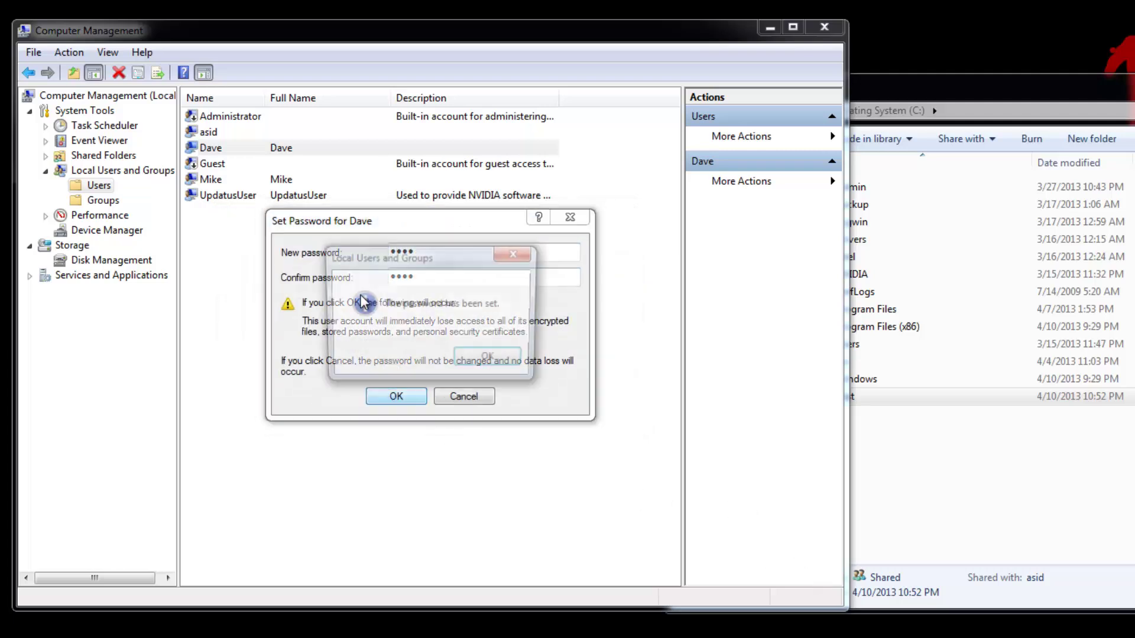
{"action": "left_click", "coordinate": [491, 360]}
Create a third local user with a non-expiring password, then close the form.
{"action": "right_click", "coordinate": [231, 234]}
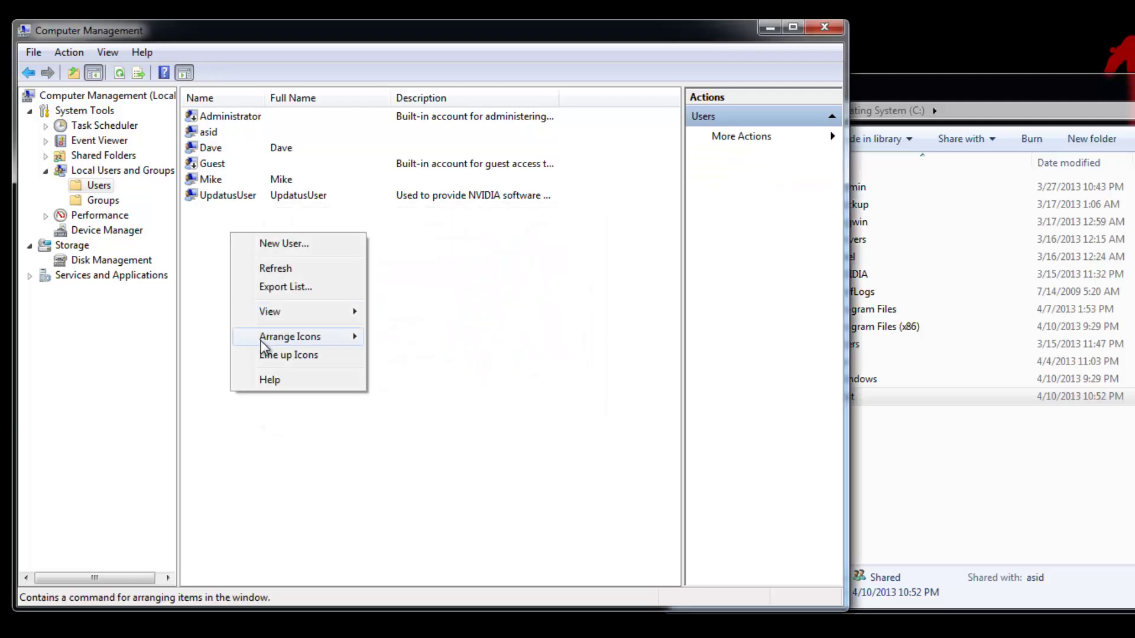
{"action": "left_click", "coordinate": [284, 243]}
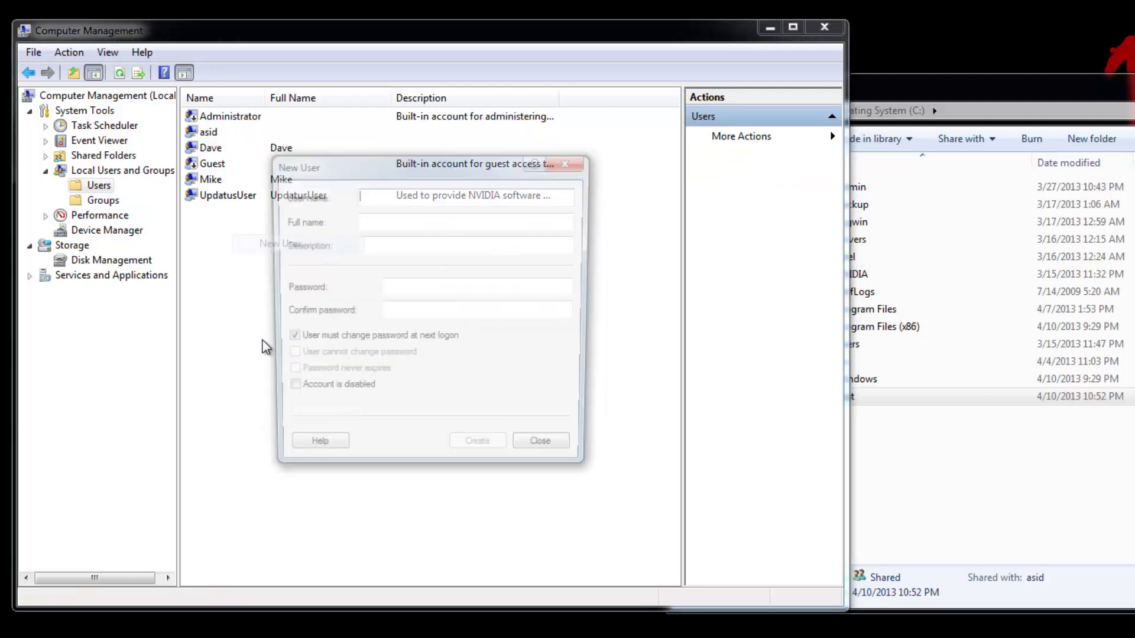
{"action": "left_click", "coordinate": [286, 338]}
{"action": "left_click", "coordinate": [287, 374]}
{"action": "left_click", "coordinate": [428, 203]}
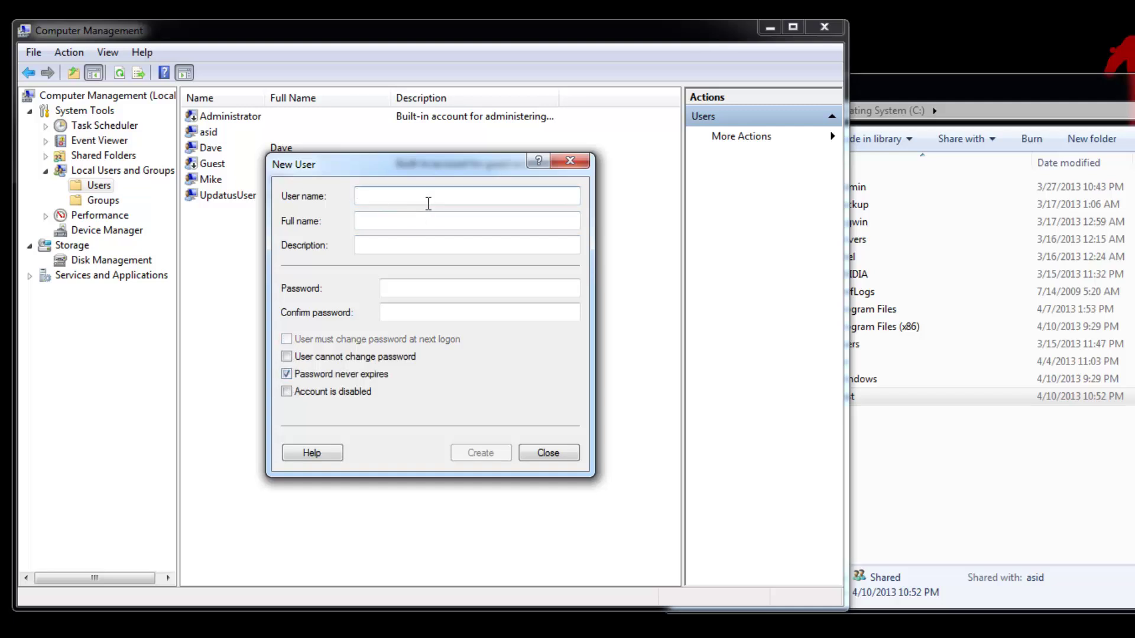
{"action": "type", "text": "Kevin"}
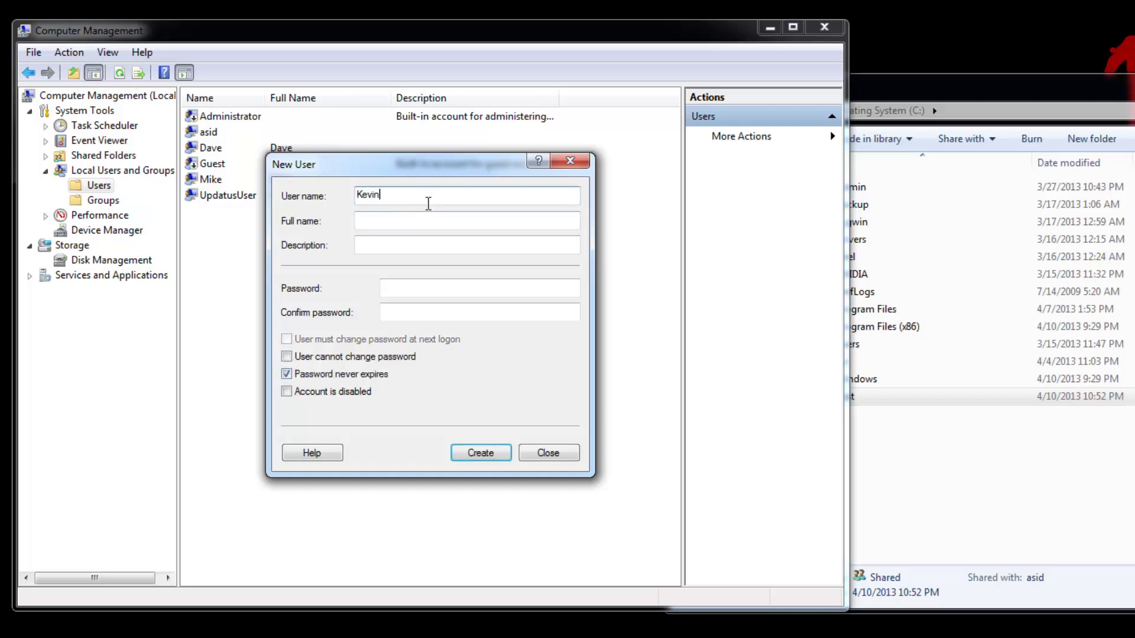
{"action": "left_click", "coordinate": [402, 287]}
{"action": "type", "text": "pass"}
{"action": "key", "text": "Tab"}
{"action": "type", "text": "pas"}
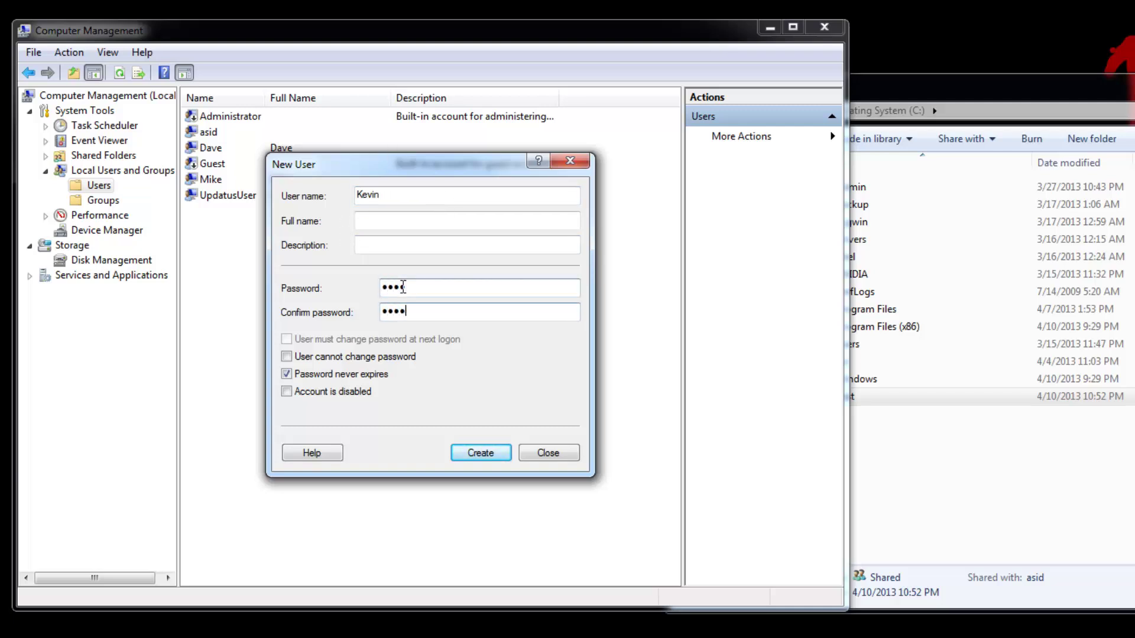
{"action": "type", "text": "s"}
{"action": "left_click", "coordinate": [480, 454]}
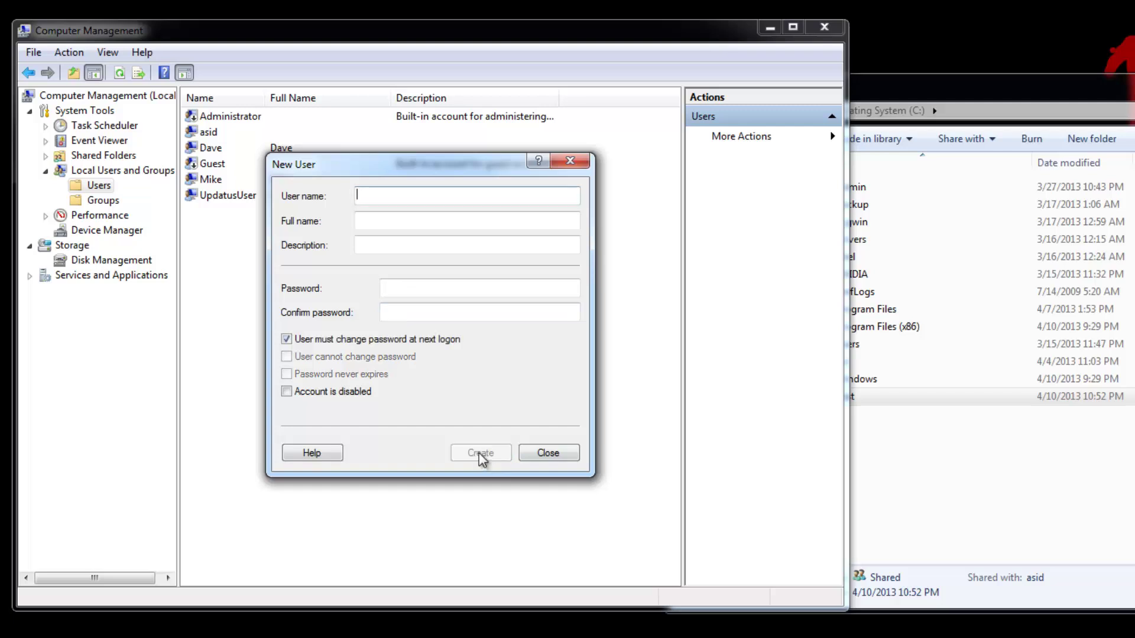
{"action": "left_click", "coordinate": [540, 454]}
Start one more user account, entering its name and the description my_brother.
{"action": "right_click", "coordinate": [220, 237]}
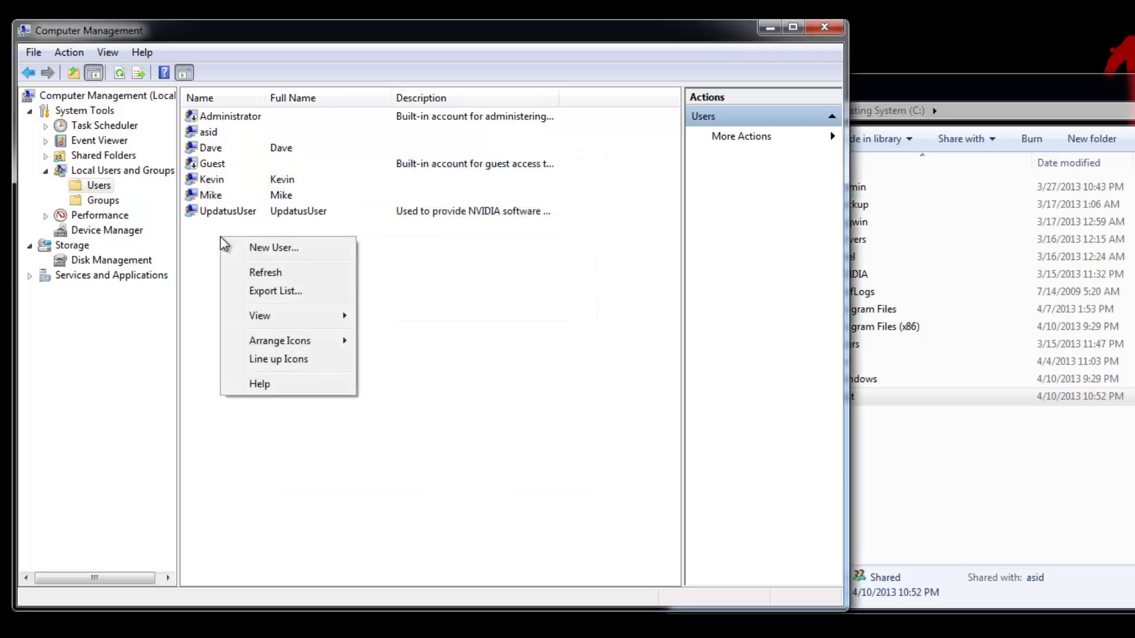
{"action": "left_click", "coordinate": [277, 247]}
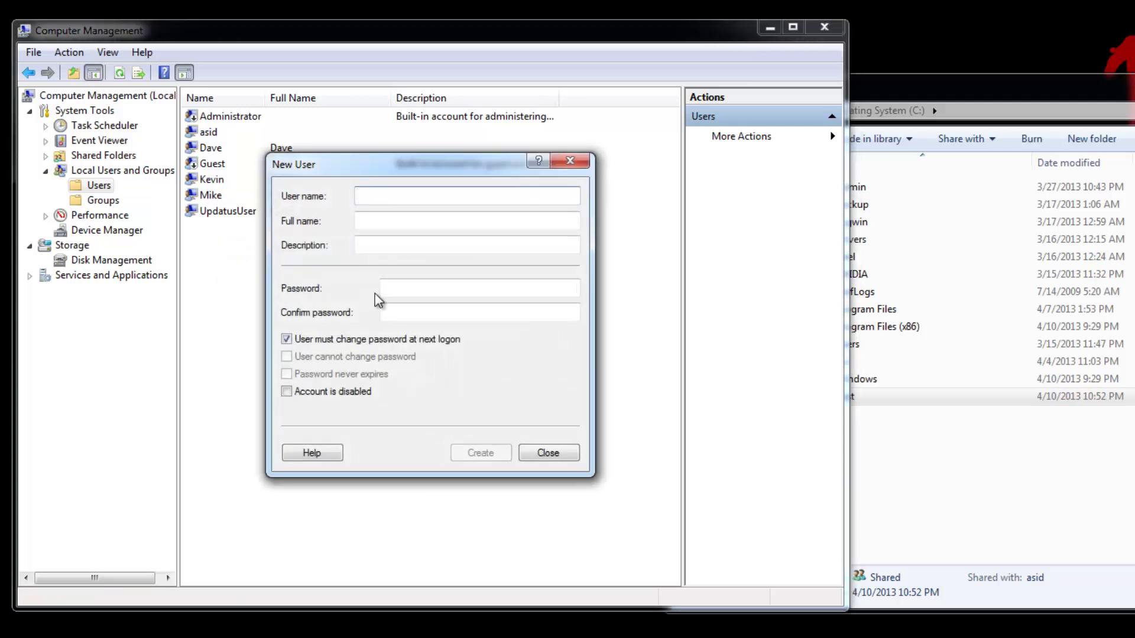
{"action": "type", "text": "my_brother"}
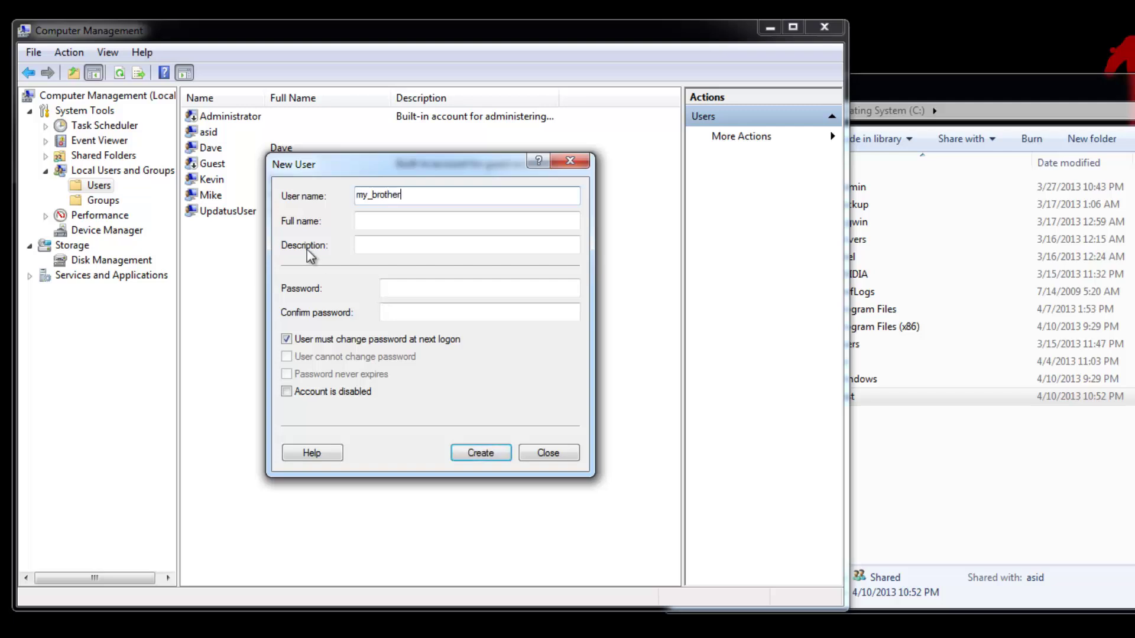
{"action": "left_click_drag", "start_coordinate": [431, 201], "coordinate": [257, 190]}
{"action": "key", "text": "ctrl+c"}
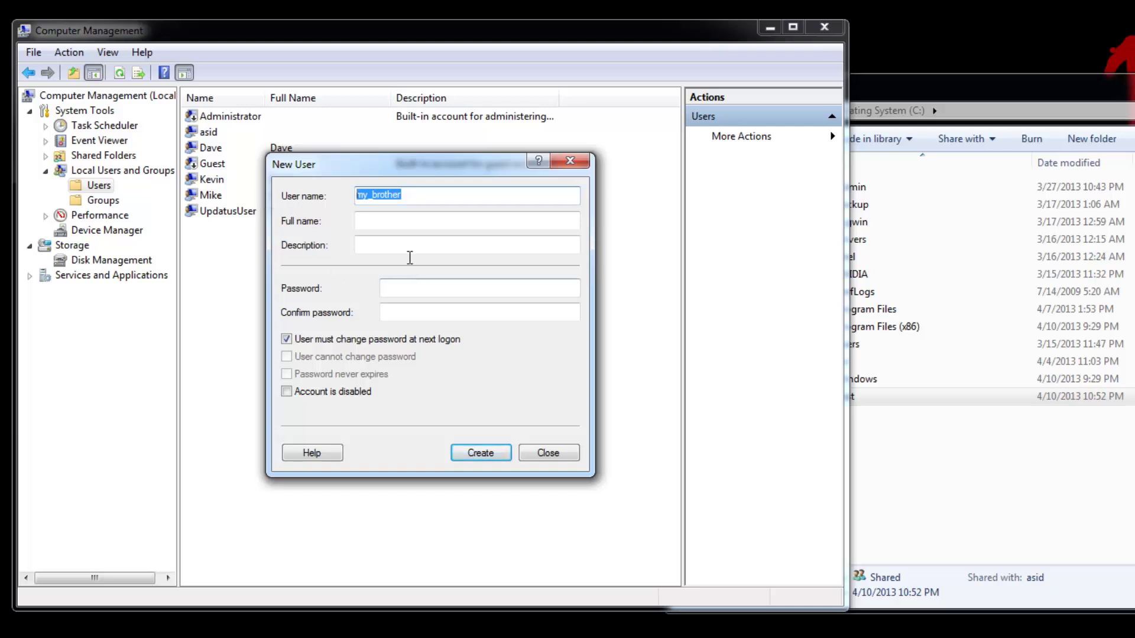
{"action": "left_click", "coordinate": [399, 246]}
{"action": "key", "text": "ctrl+v"}
{"action": "left_click_drag", "start_coordinate": [420, 196], "coordinate": [281, 201]}
{"action": "type", "text": "B"}
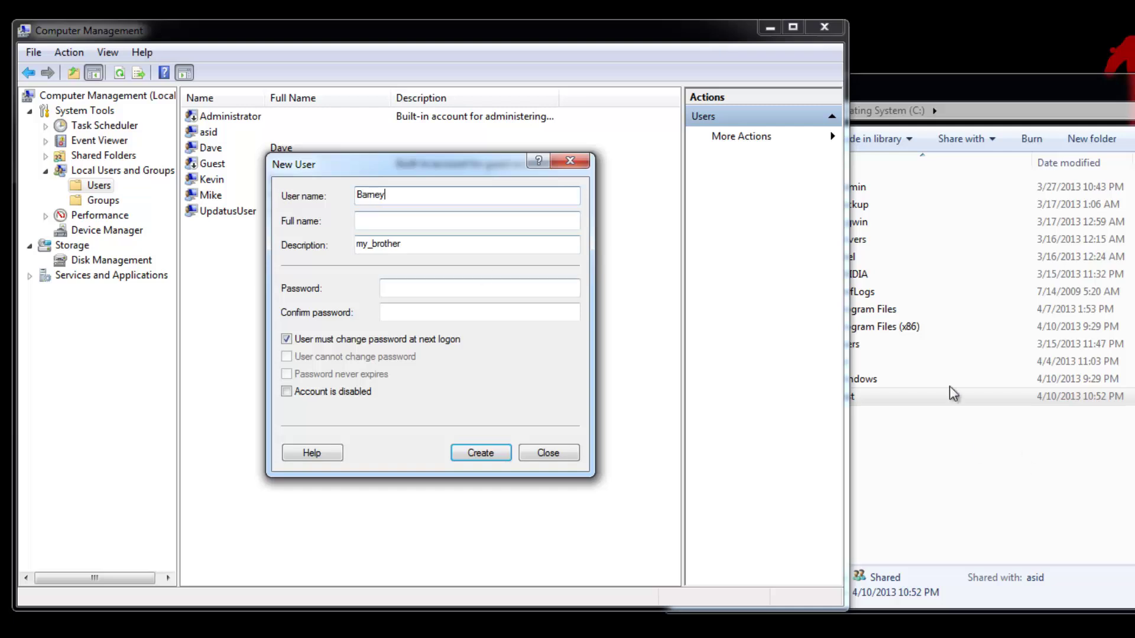
Give that account a non-expiring password, create it and close the form.
{"action": "left_click", "coordinate": [286, 339]}
{"action": "left_click", "coordinate": [286, 373]}
{"action": "left_click", "coordinate": [432, 291]}
{"action": "type", "text": "••••"}
{"action": "key", "text": "Tab"}
{"action": "type", "text": "•••"}
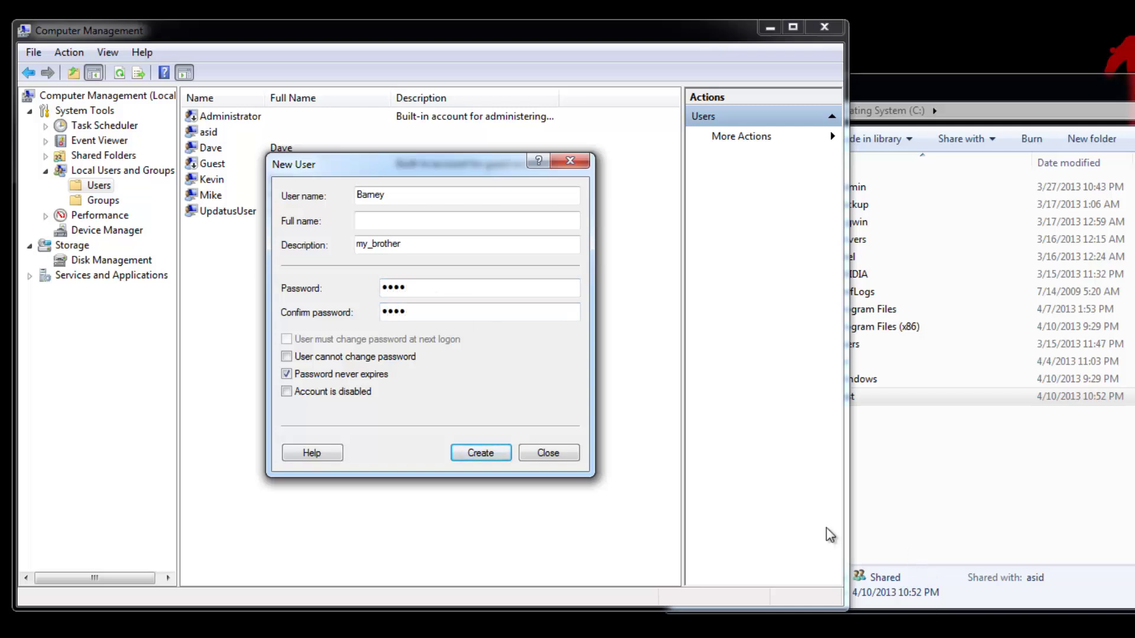
{"action": "type", "text": "•"}
{"action": "left_click", "coordinate": [480, 453]}
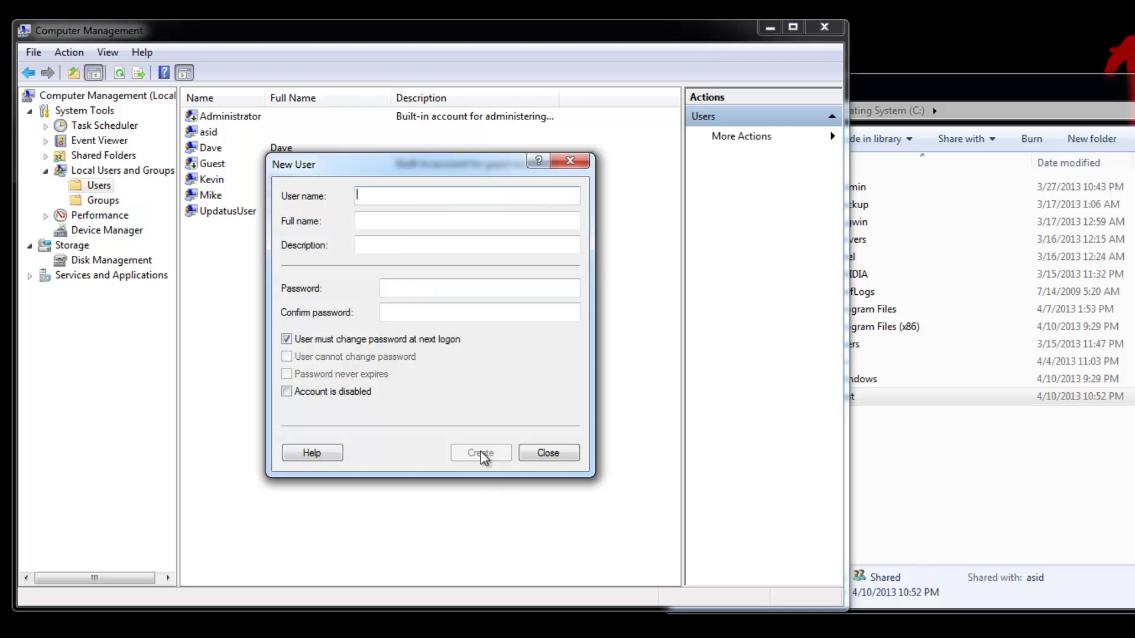
{"action": "left_click", "coordinate": [548, 453]}
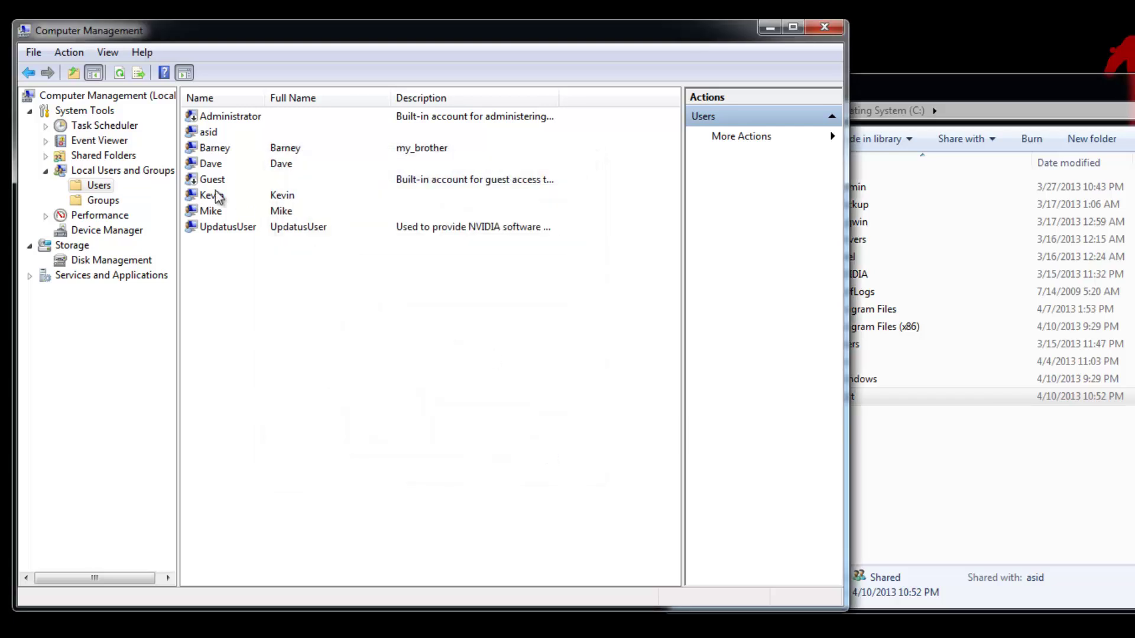
Bring Explorer forward and open Test_share's permissions from the Test folder's properties.
{"action": "left_click", "coordinate": [942, 463]}
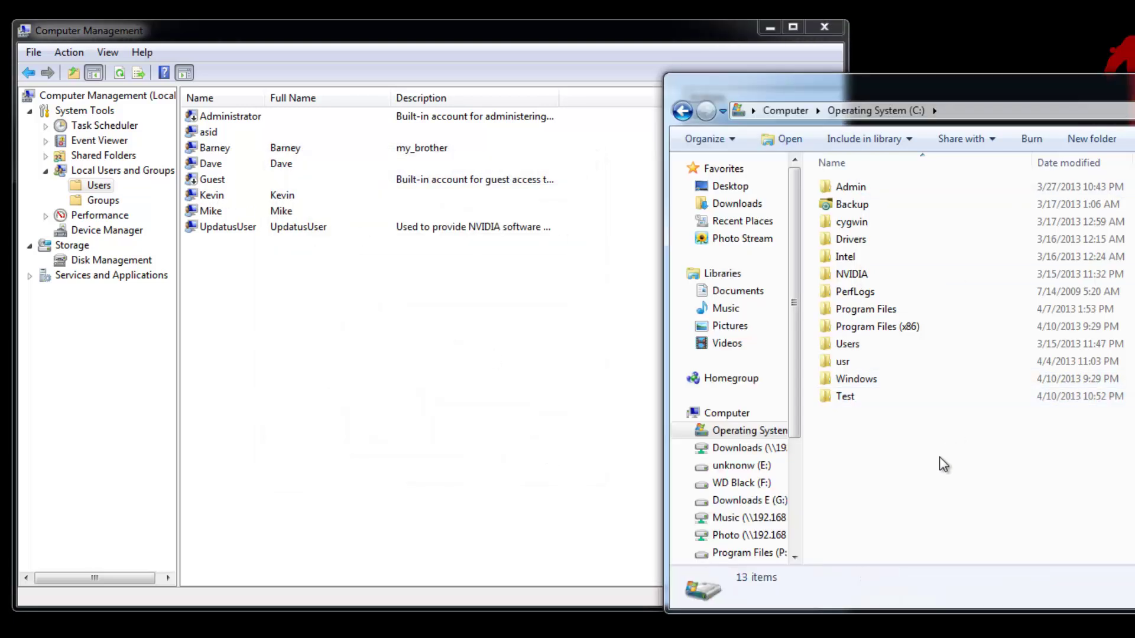
{"action": "right_click", "coordinate": [841, 398]}
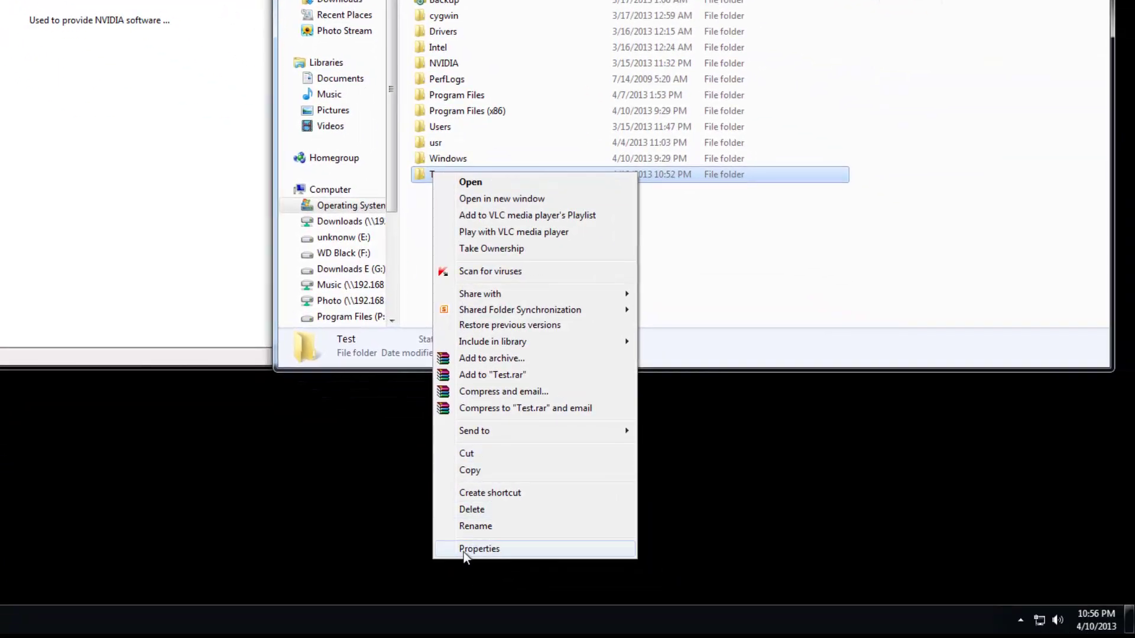
{"action": "left_click", "coordinate": [467, 551]}
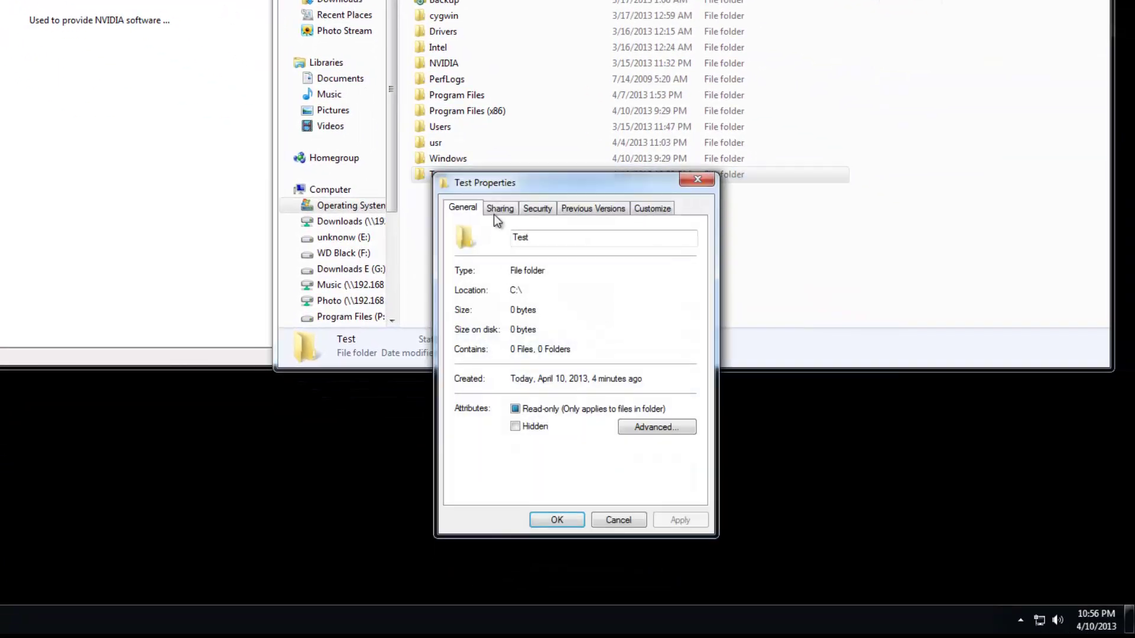
{"action": "left_click", "coordinate": [495, 211]}
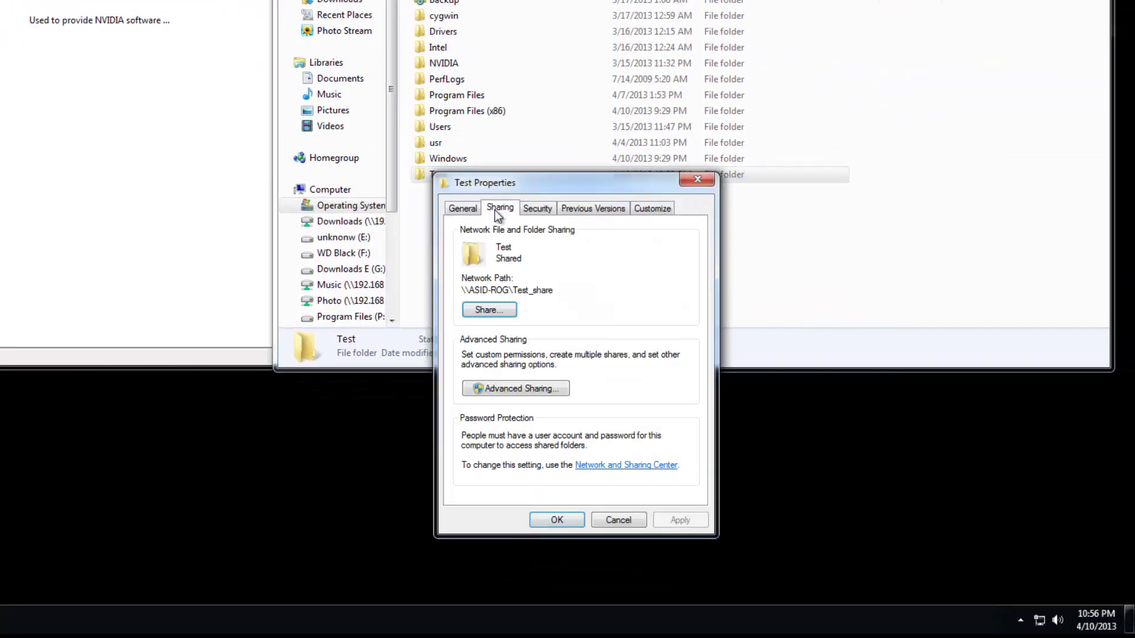
{"action": "left_click", "coordinate": [509, 389]}
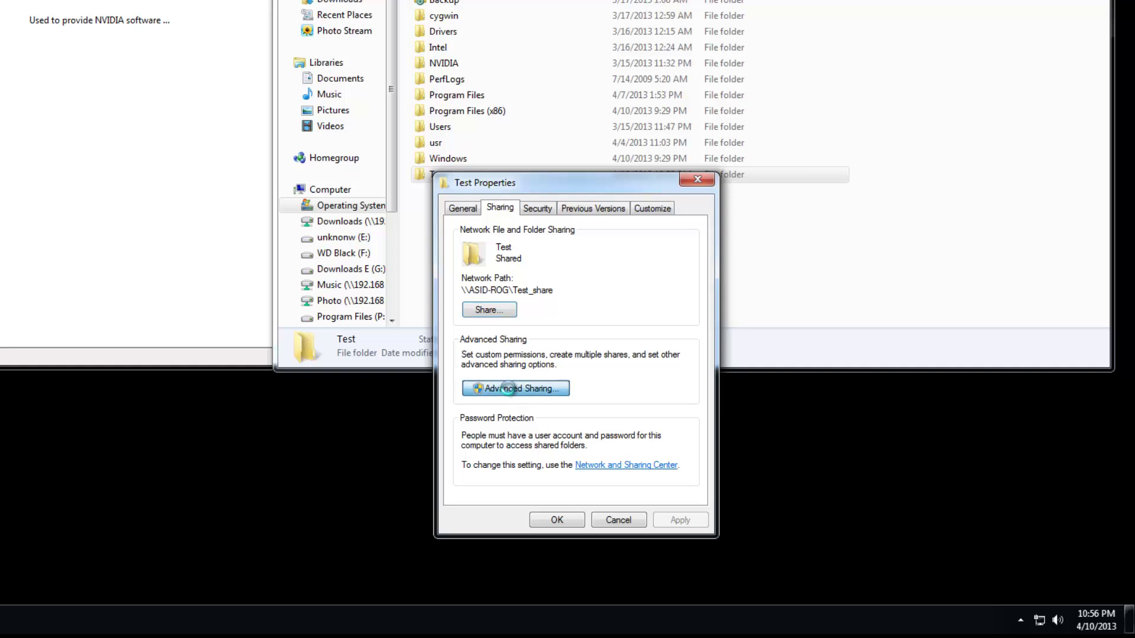
{"action": "left_click", "coordinate": [499, 410]}
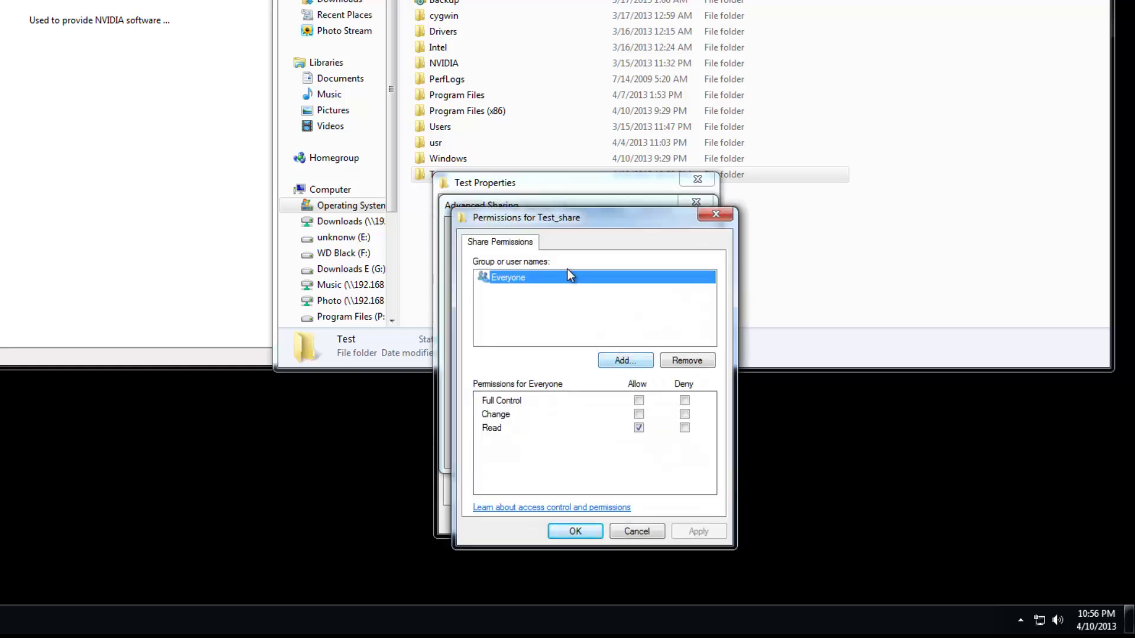
Remove Everyone and add a local user account to the share permissions.
{"action": "left_click", "coordinate": [678, 358]}
{"action": "left_click", "coordinate": [625, 360]}
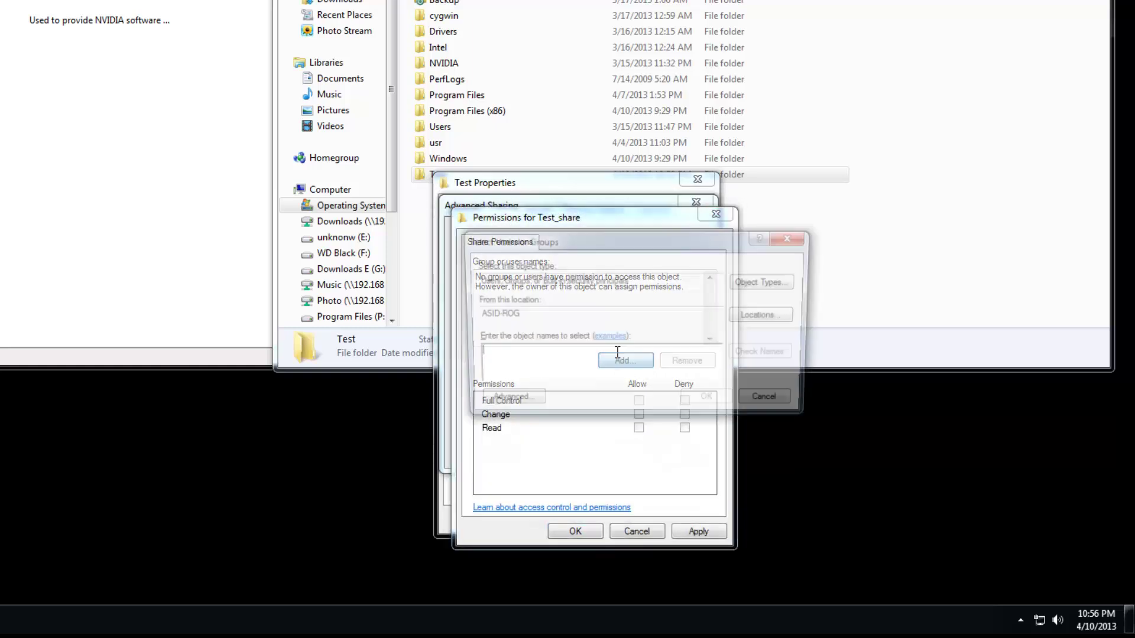
{"action": "type", "text": "asid"}
{"action": "left_click", "coordinate": [765, 353]}
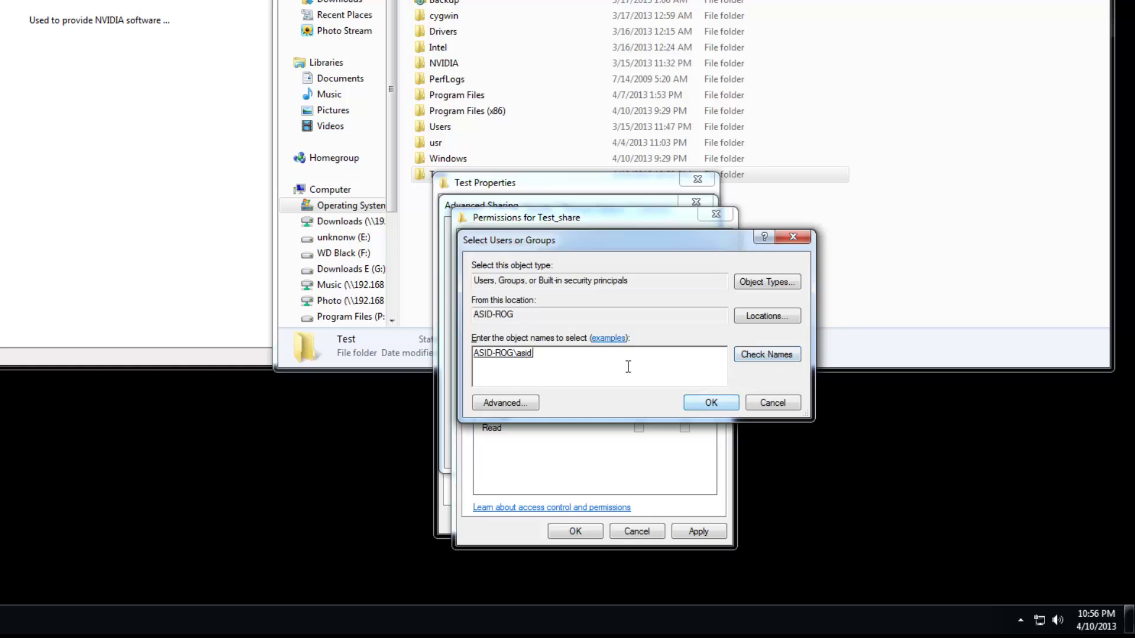
{"action": "left_click_drag", "start_coordinate": [538, 354], "coordinate": [369, 356]}
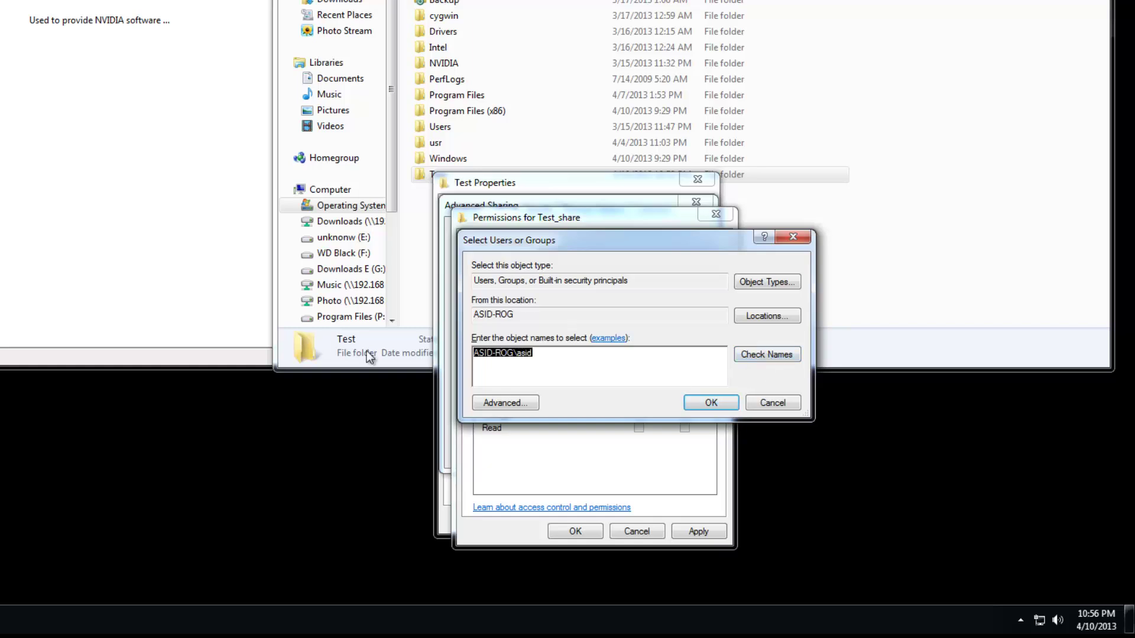
{"action": "left_click", "coordinate": [710, 403]}
Allow that account Full Control, apply, and close all the sharing dialogs.
{"action": "left_click", "coordinate": [639, 400]}
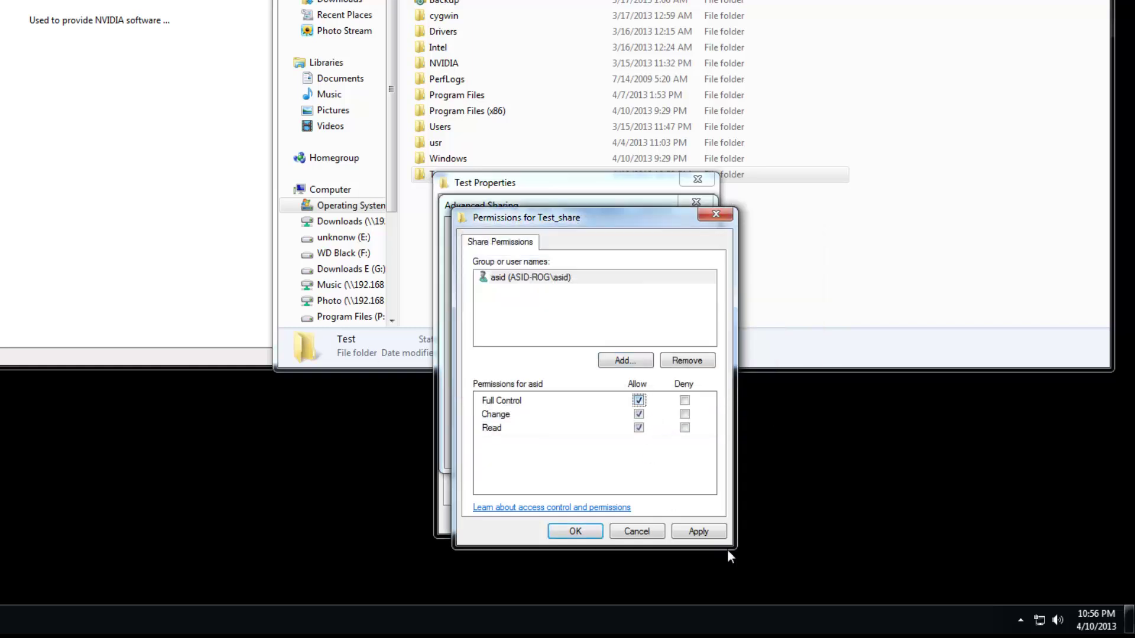
{"action": "left_click", "coordinate": [695, 532]}
{"action": "left_click", "coordinate": [574, 533]}
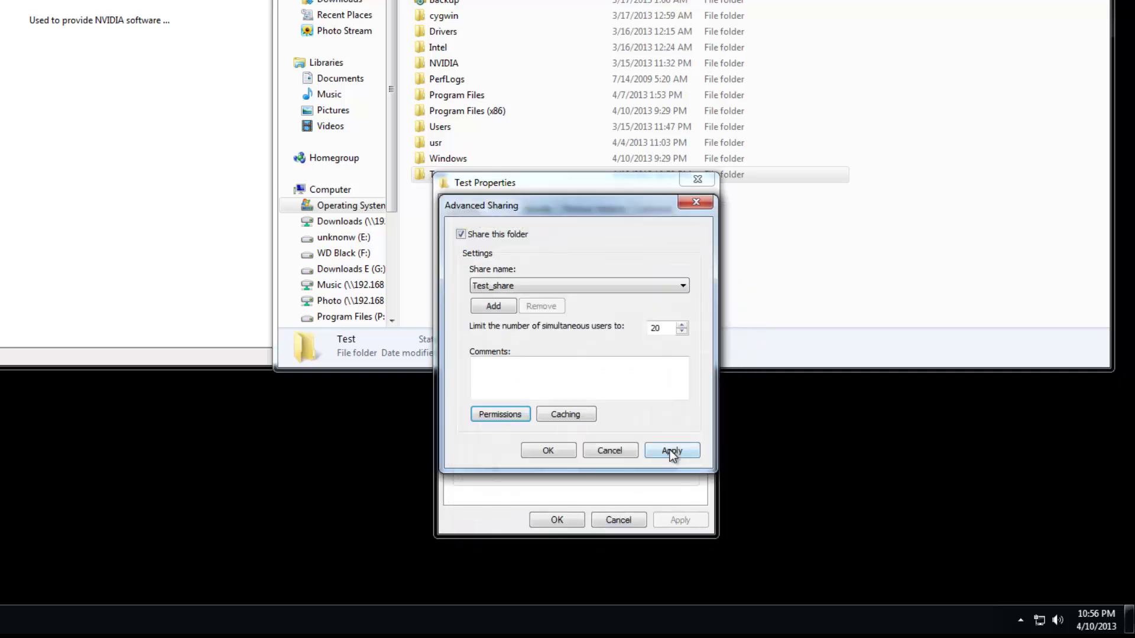
{"action": "left_click", "coordinate": [566, 453]}
{"action": "left_click", "coordinate": [559, 520]}
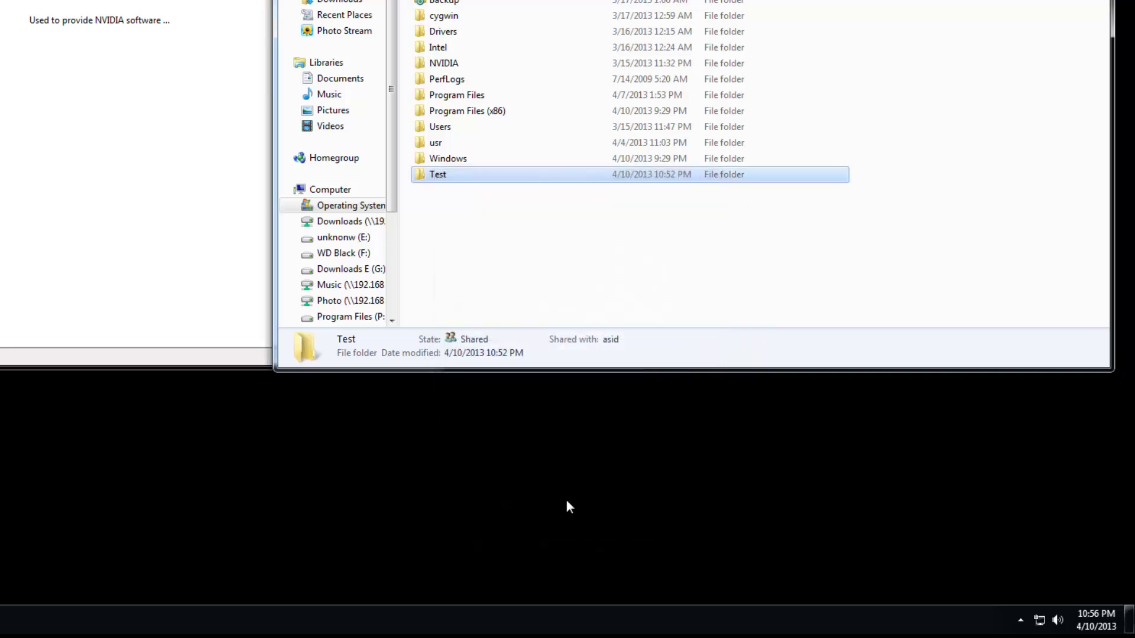
Reopen the permissions for Test_share from the Test folder's properties.
{"action": "left_click", "coordinate": [477, 246]}
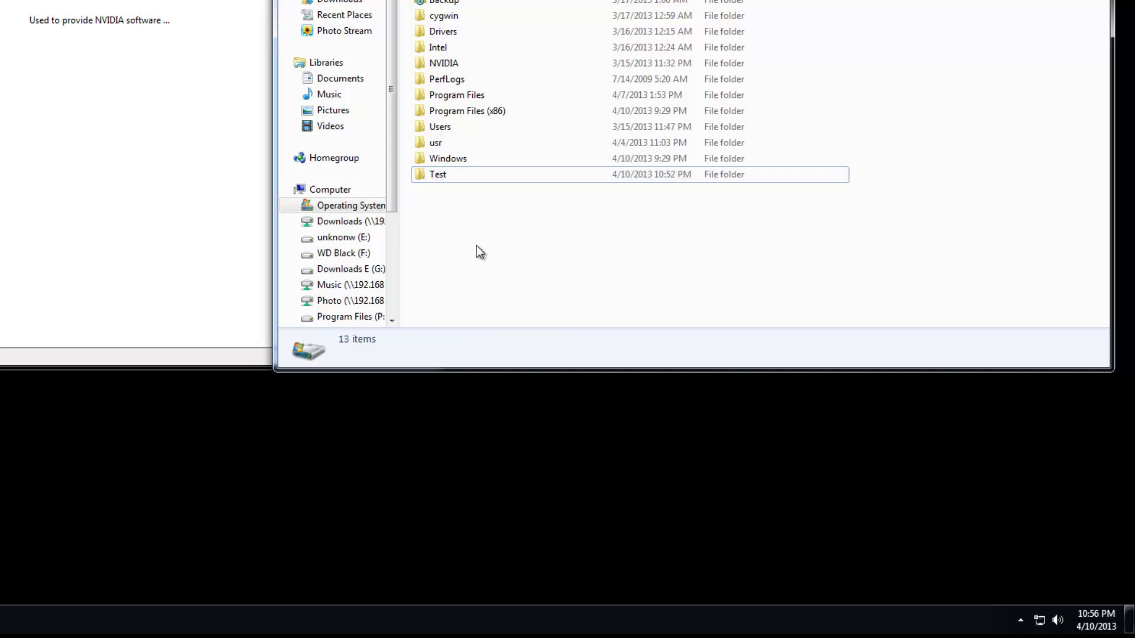
{"action": "right_click", "coordinate": [425, 175]}
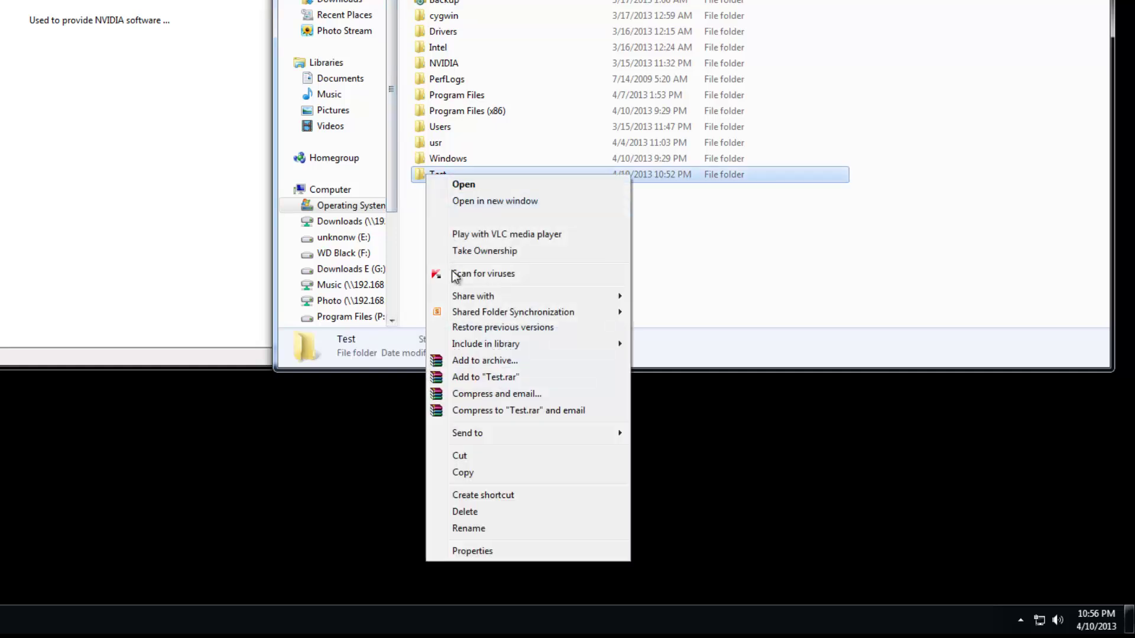
{"action": "left_click", "coordinate": [467, 550]}
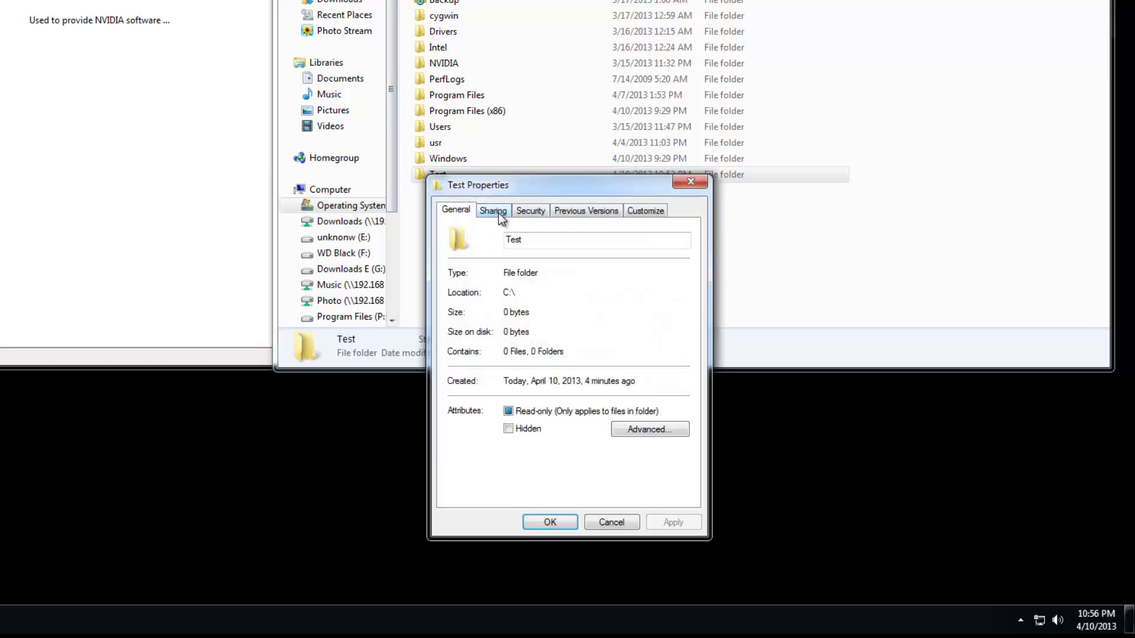
{"action": "left_click", "coordinate": [498, 213]}
{"action": "left_click", "coordinate": [508, 393]}
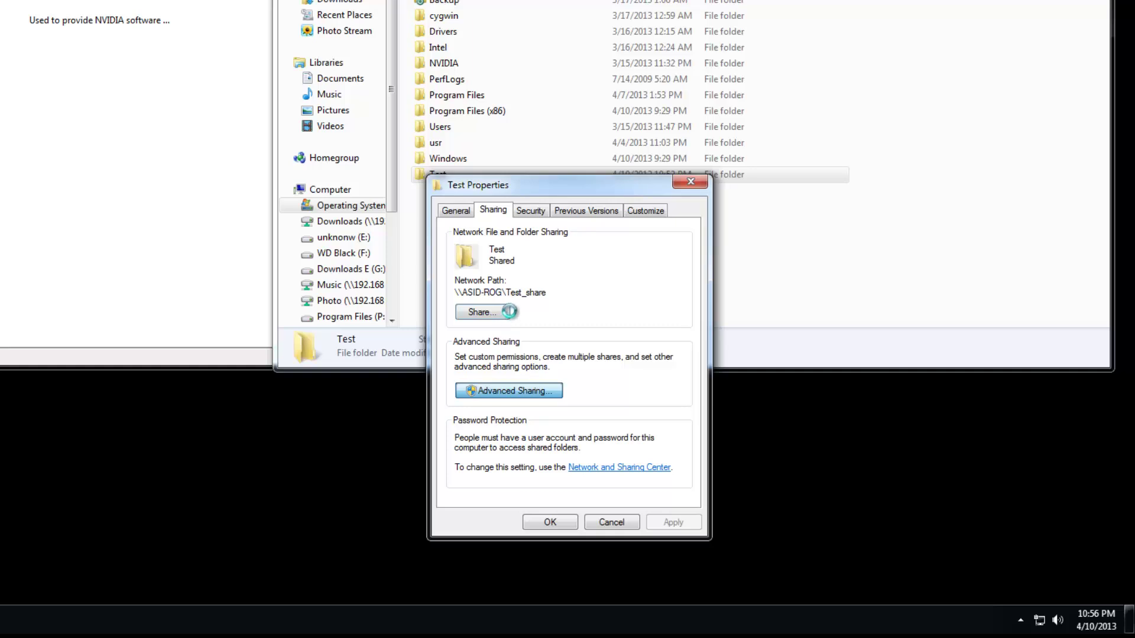
{"action": "left_click", "coordinate": [501, 415]}
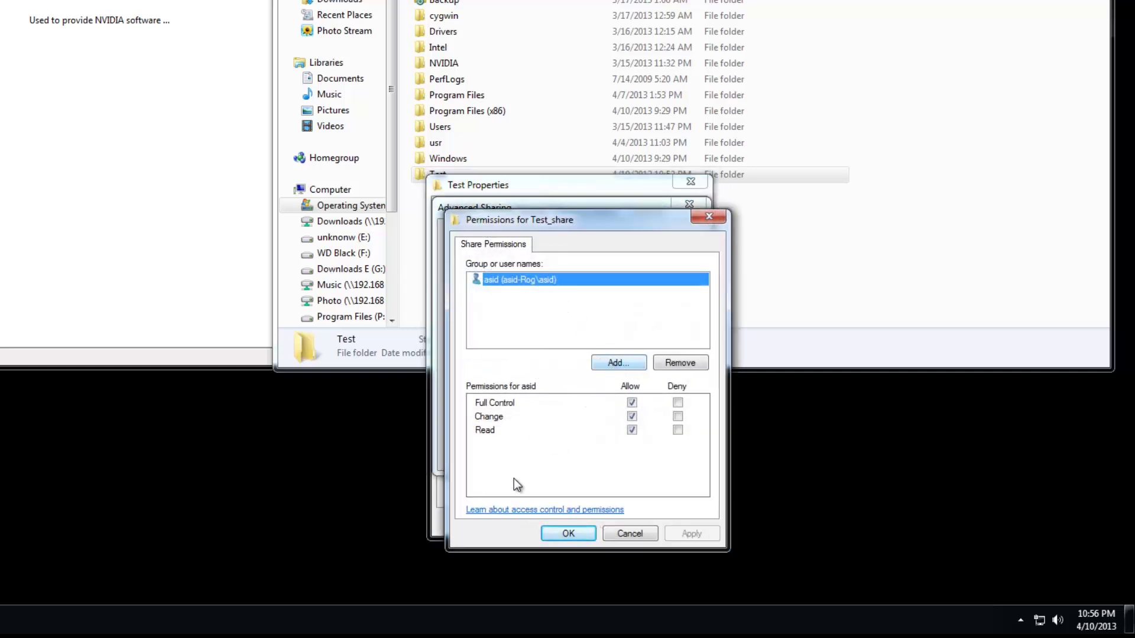
Find a second local user via Advanced > Find Now and add it to the share.
{"action": "left_click", "coordinate": [617, 365]}
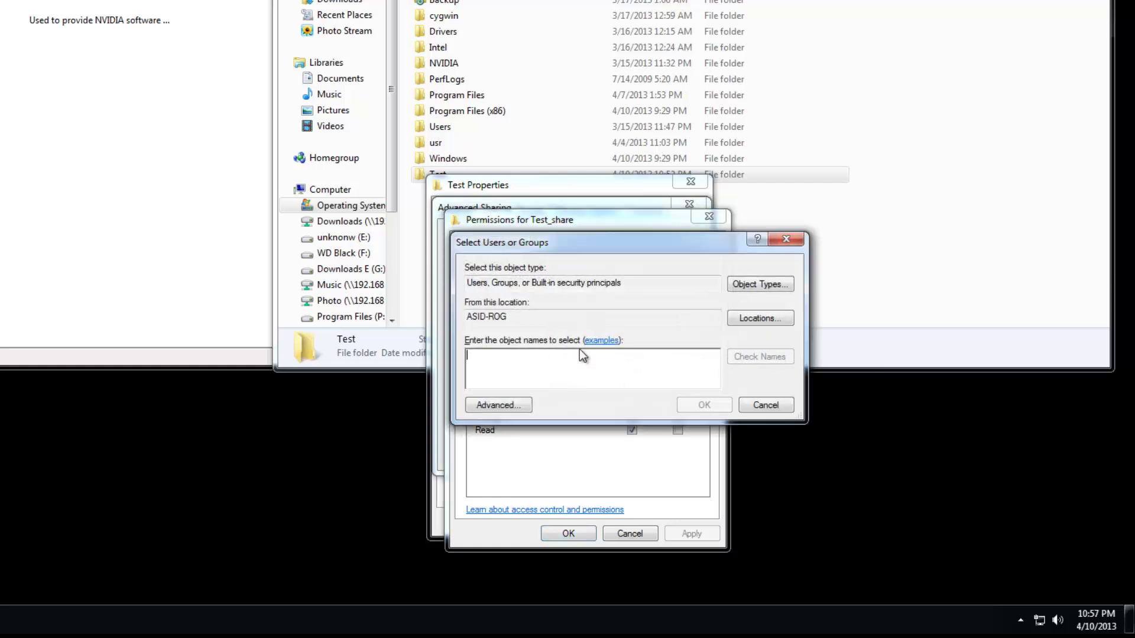
{"action": "left_click", "coordinate": [500, 404]}
{"action": "left_click", "coordinate": [835, 318]}
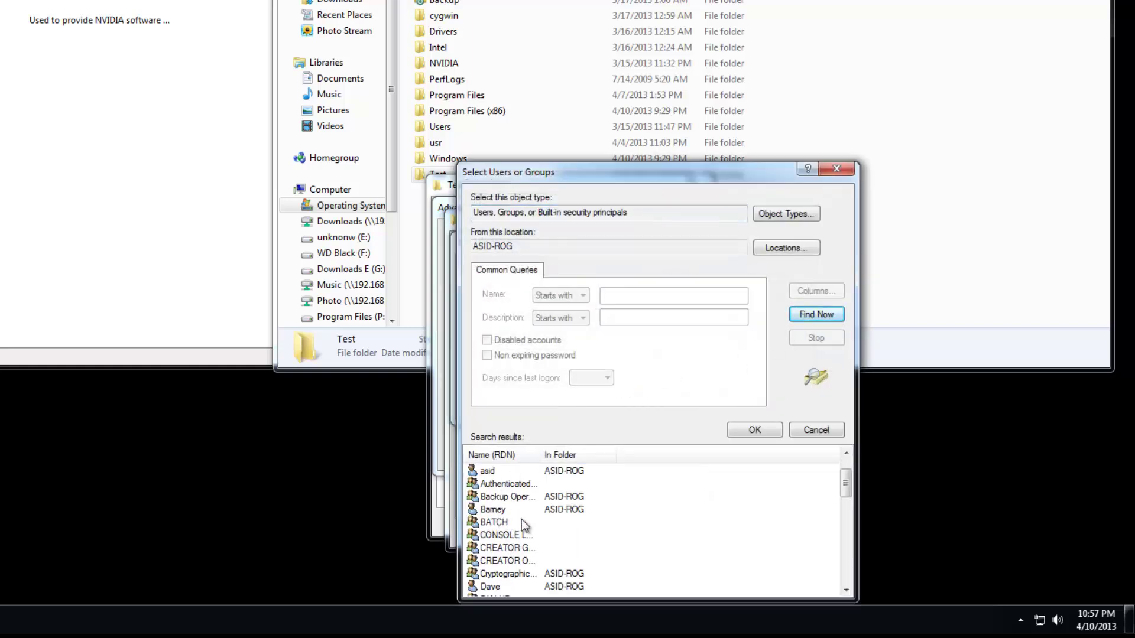
{"action": "scroll", "coordinate": [503, 523], "scroll_direction": "down", "scroll_amount": 1}
{"action": "left_click", "coordinate": [497, 549]}
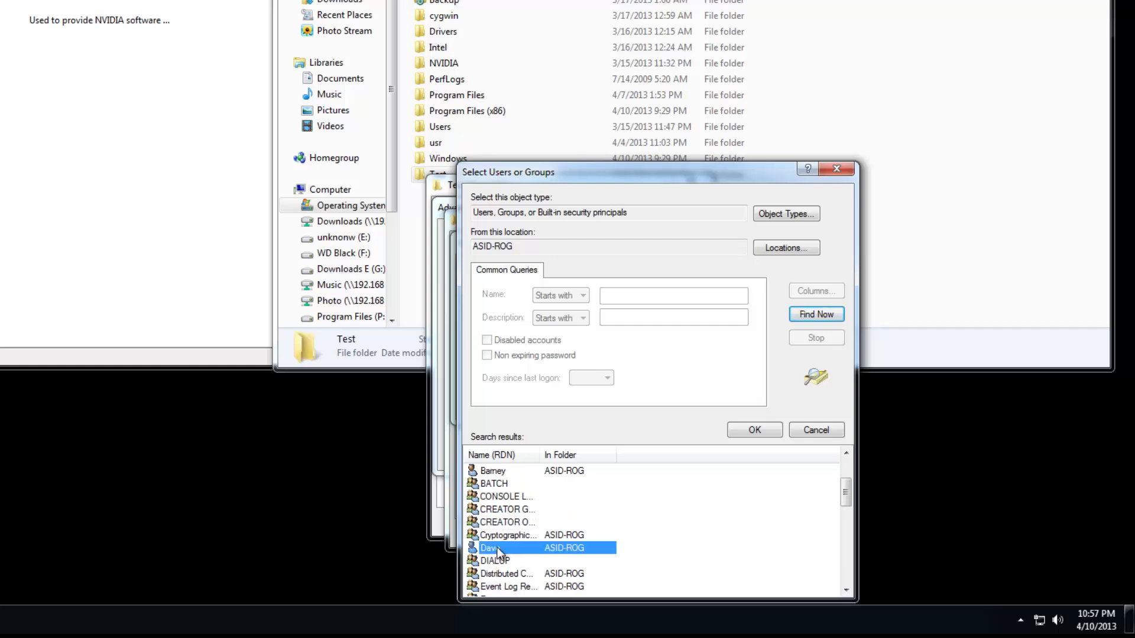
{"action": "left_click", "coordinate": [736, 434]}
{"action": "left_click", "coordinate": [702, 405]}
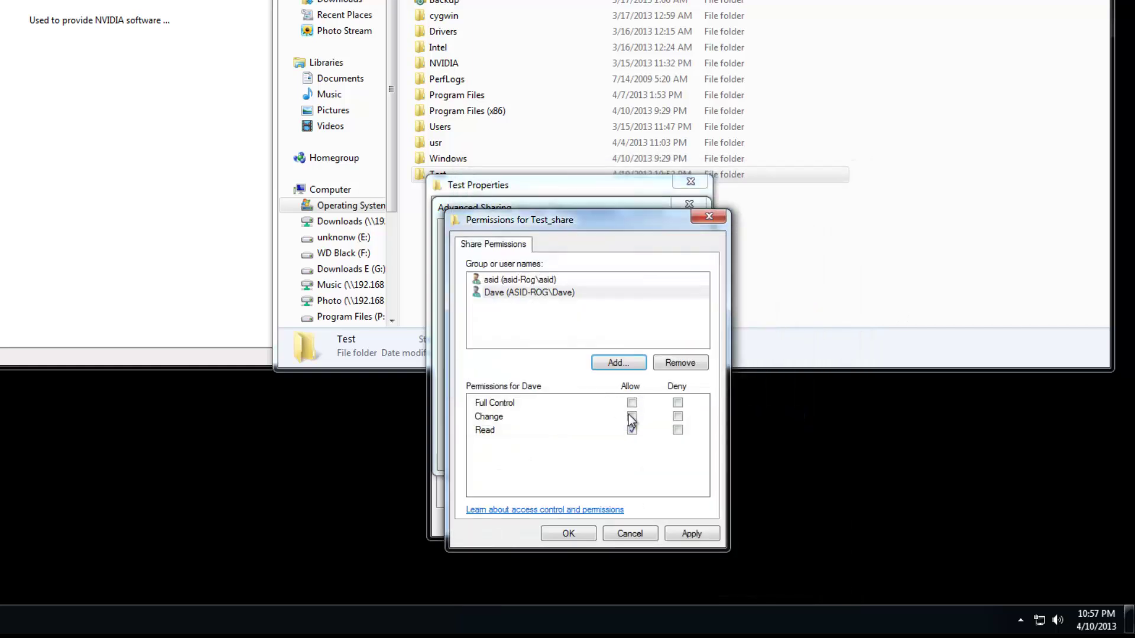
Allow that user Change, apply, and close the sharing dialogs and properties.
{"action": "left_click", "coordinate": [632, 416]}
{"action": "left_click", "coordinate": [688, 533]}
{"action": "left_click", "coordinate": [568, 534]}
{"action": "left_click", "coordinate": [558, 454]}
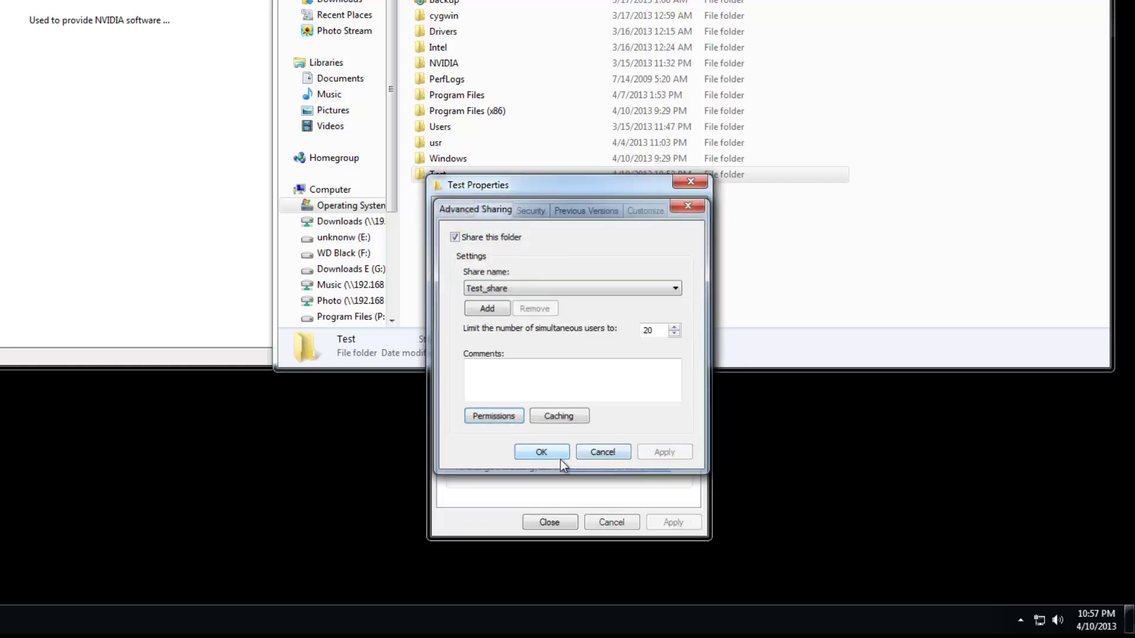
{"action": "left_click", "coordinate": [550, 524]}
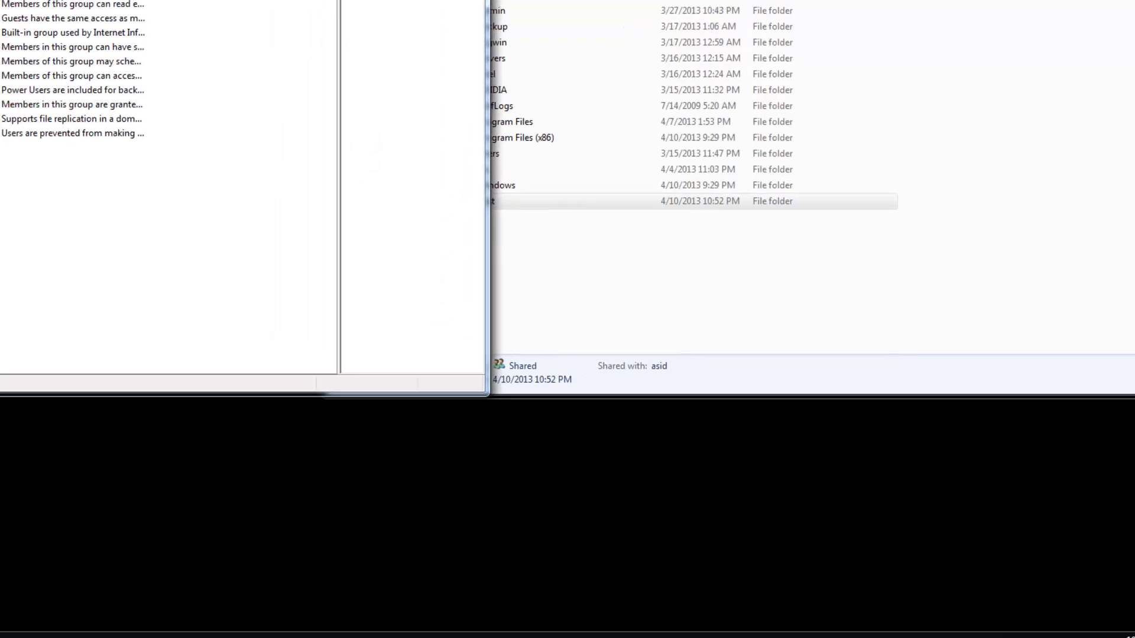
Create a new local group named Friends.
{"action": "right_click", "coordinate": [92, 271]}
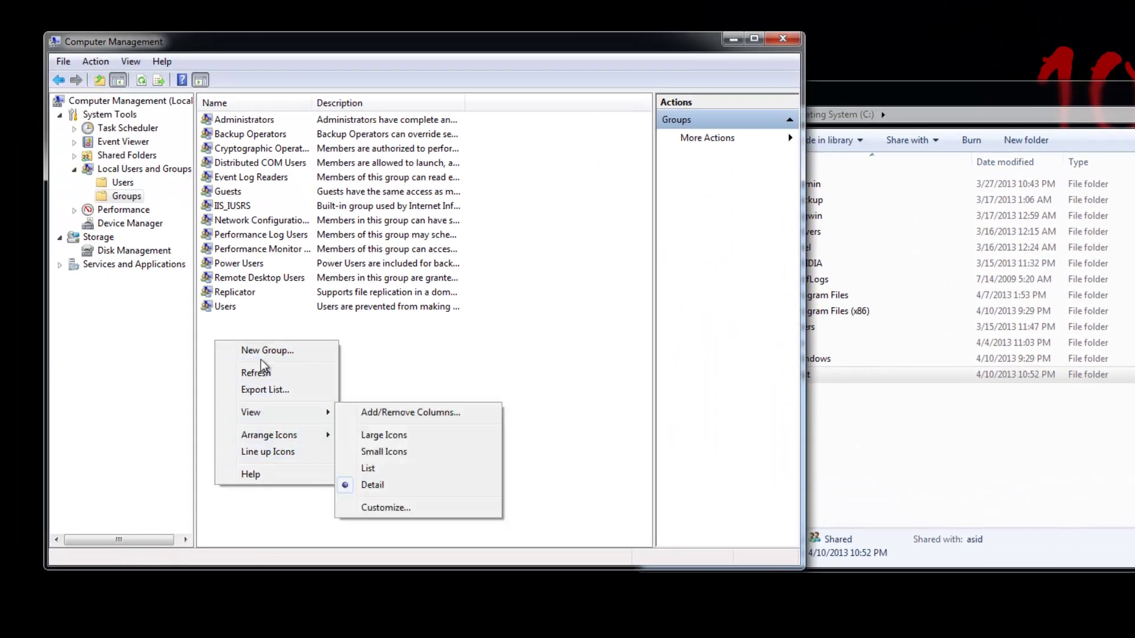
{"action": "left_click", "coordinate": [265, 349]}
{"action": "type", "text": "Friends"}
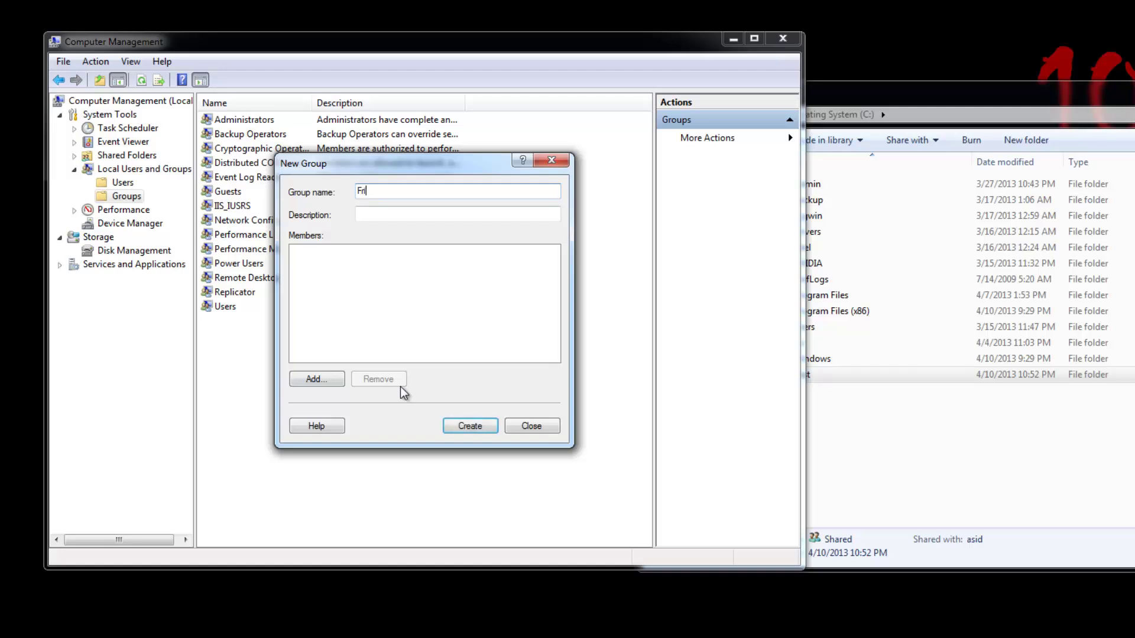
{"action": "left_click", "coordinate": [464, 423]}
{"action": "left_click", "coordinate": [533, 423]}
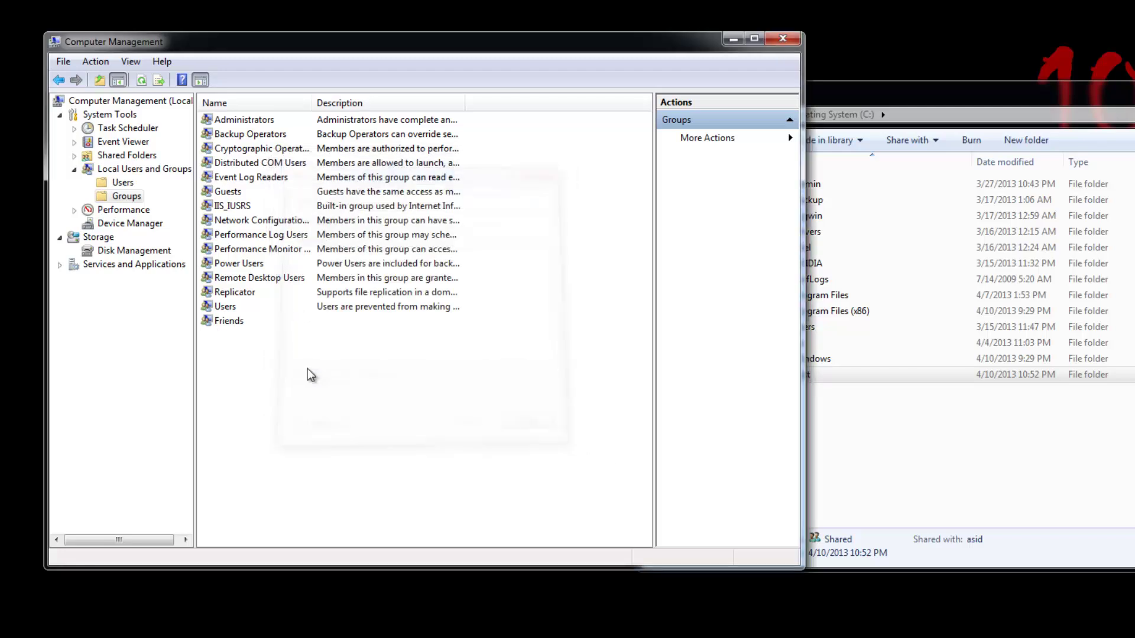
Start a new local group named Family and add a first verified user account as a member.
{"action": "right_click", "coordinate": [230, 363]}
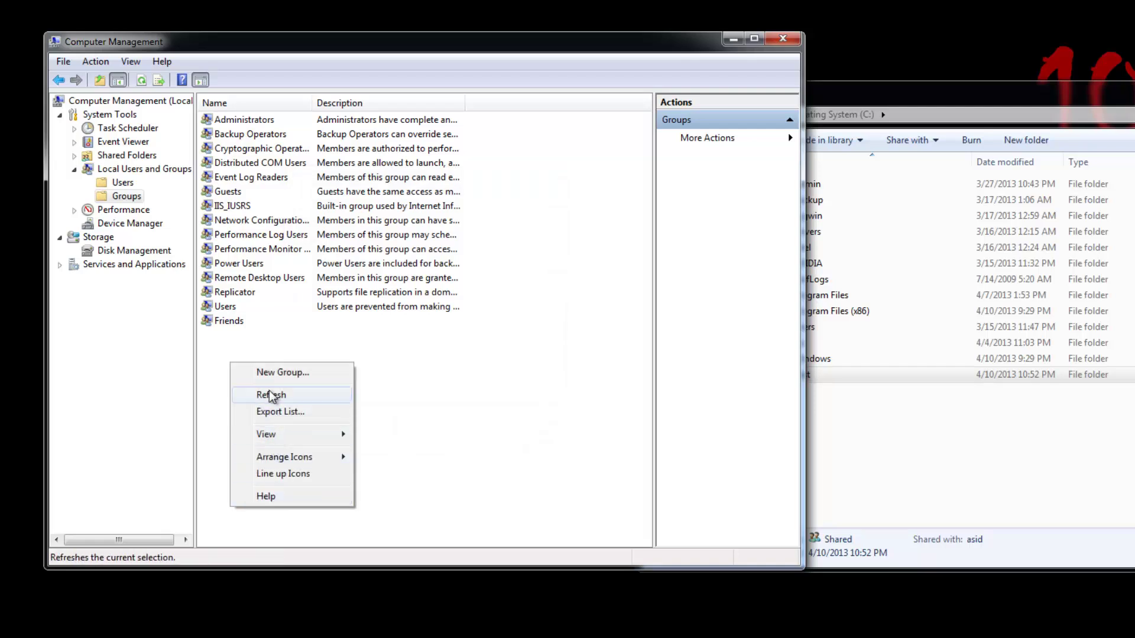
{"action": "left_click", "coordinate": [269, 372]}
{"action": "type", "text": "Fa"}
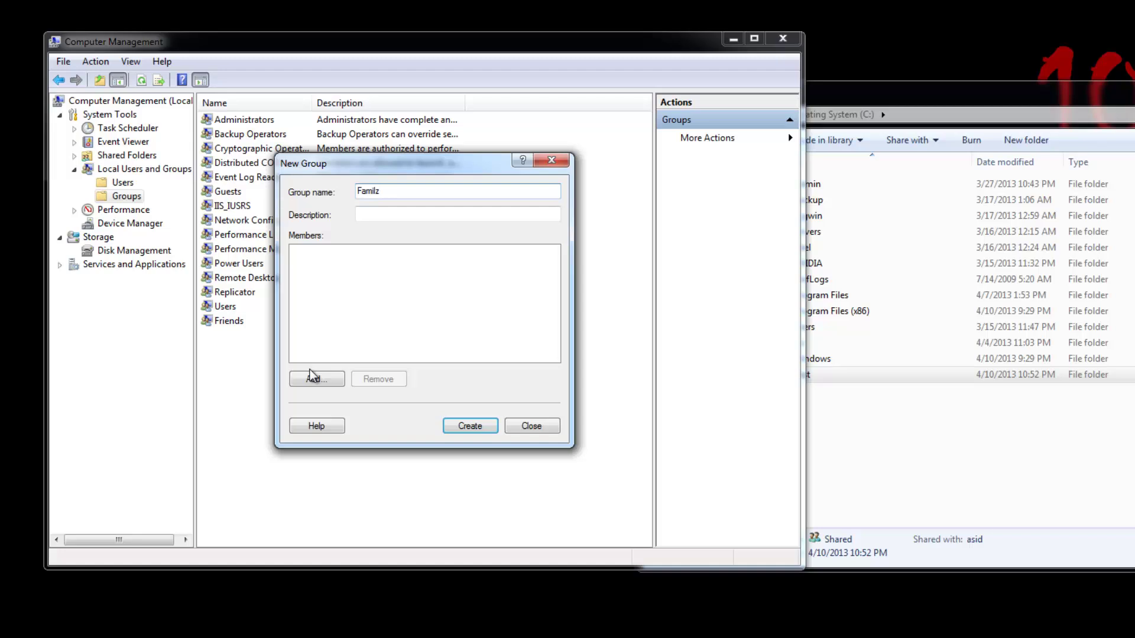
{"action": "type", "text": "mily"}
{"action": "left_click", "coordinate": [313, 380]}
{"action": "type", "text": "Dave"}
{"action": "left_click", "coordinate": [550, 336]}
{"action": "left_click", "coordinate": [503, 378]}
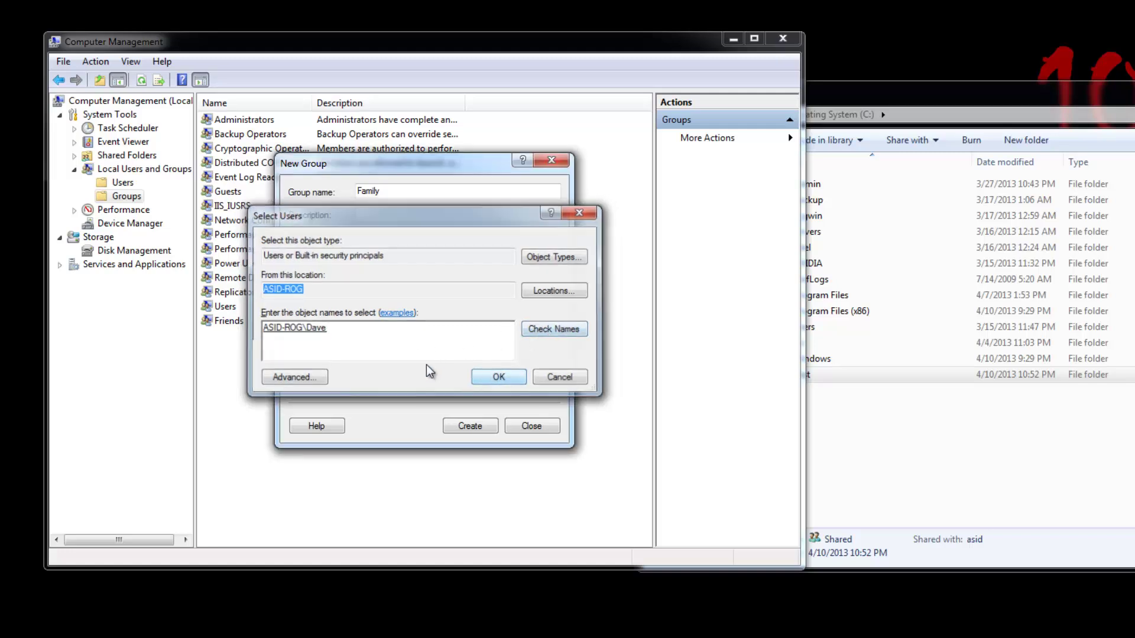
Add a second verified user account to Family, then create the group.
{"action": "left_click", "coordinate": [310, 381]}
{"action": "type", "text": "Barne"}
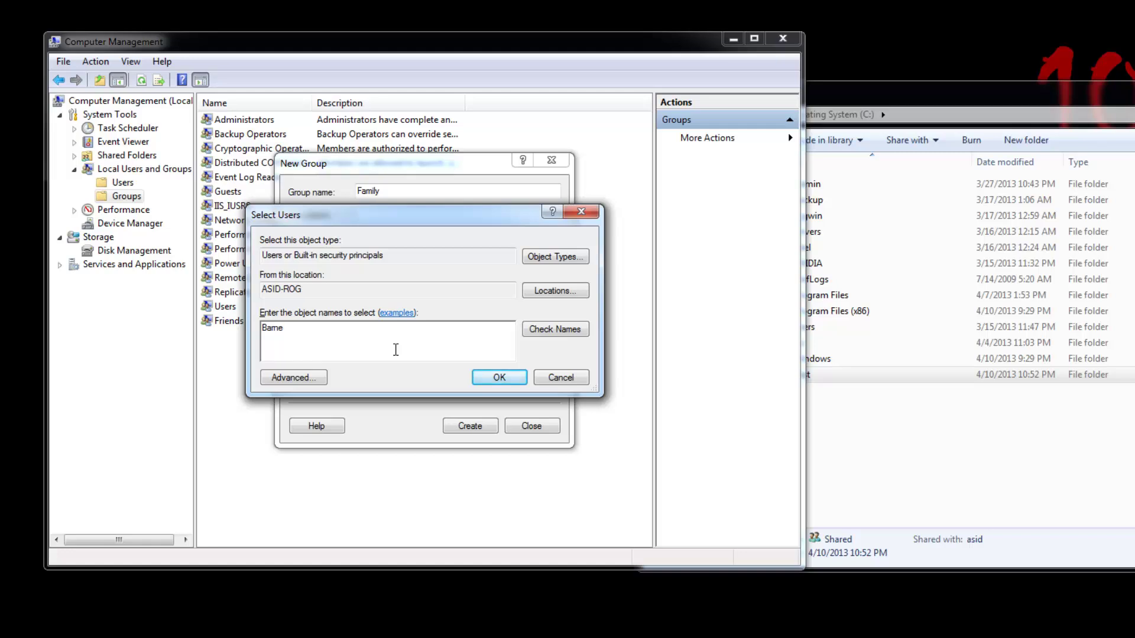
{"action": "type", "text": "y"}
{"action": "left_click", "coordinate": [568, 329]}
{"action": "left_click", "coordinate": [497, 379]}
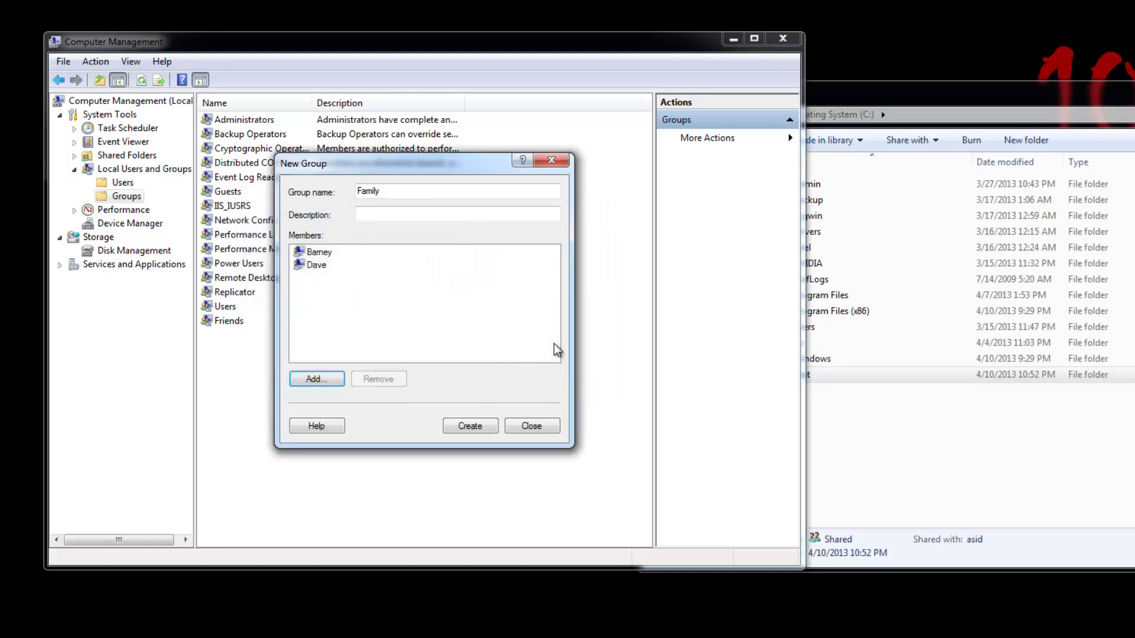
{"action": "left_click", "coordinate": [471, 426]}
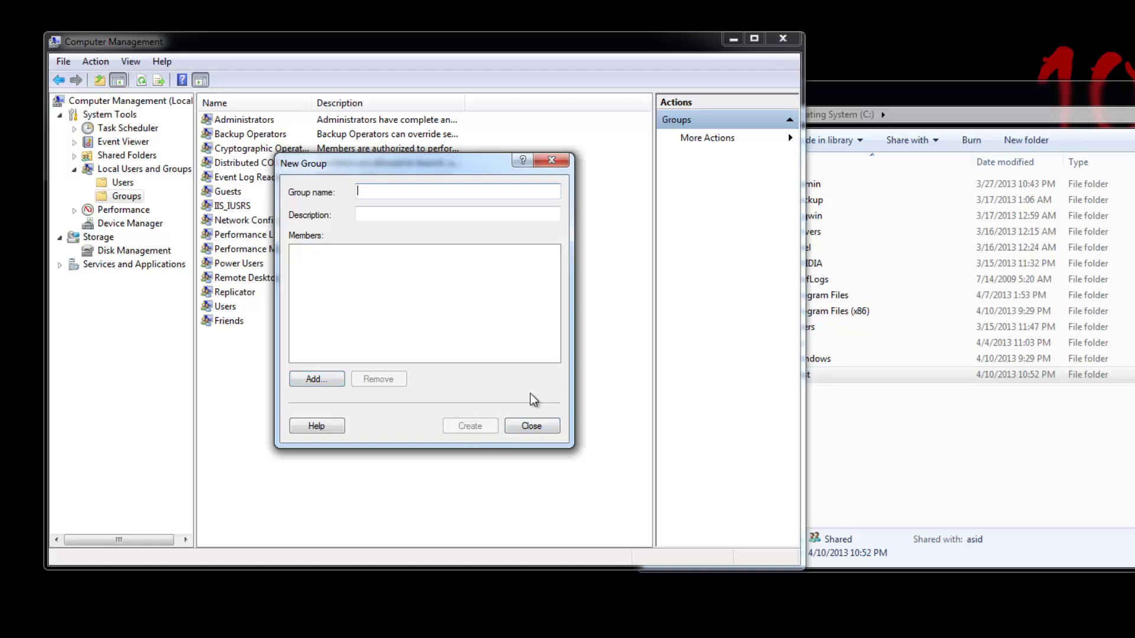
{"action": "left_click", "coordinate": [548, 428]}
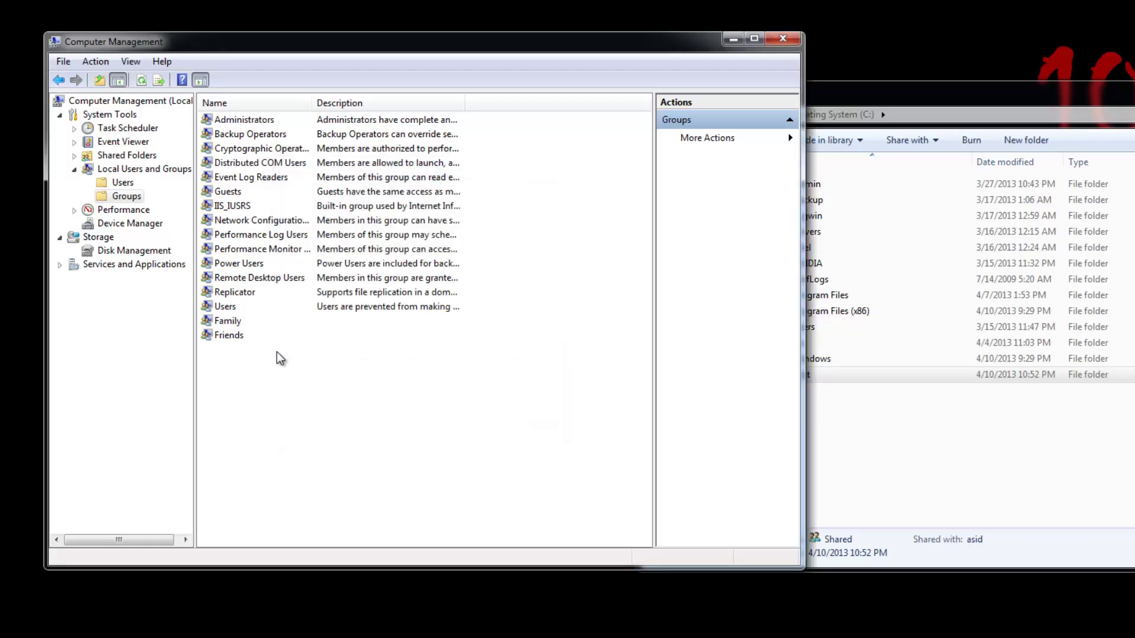
Review the Family group's properties and close them without changes.
{"action": "left_click", "coordinate": [232, 322]}
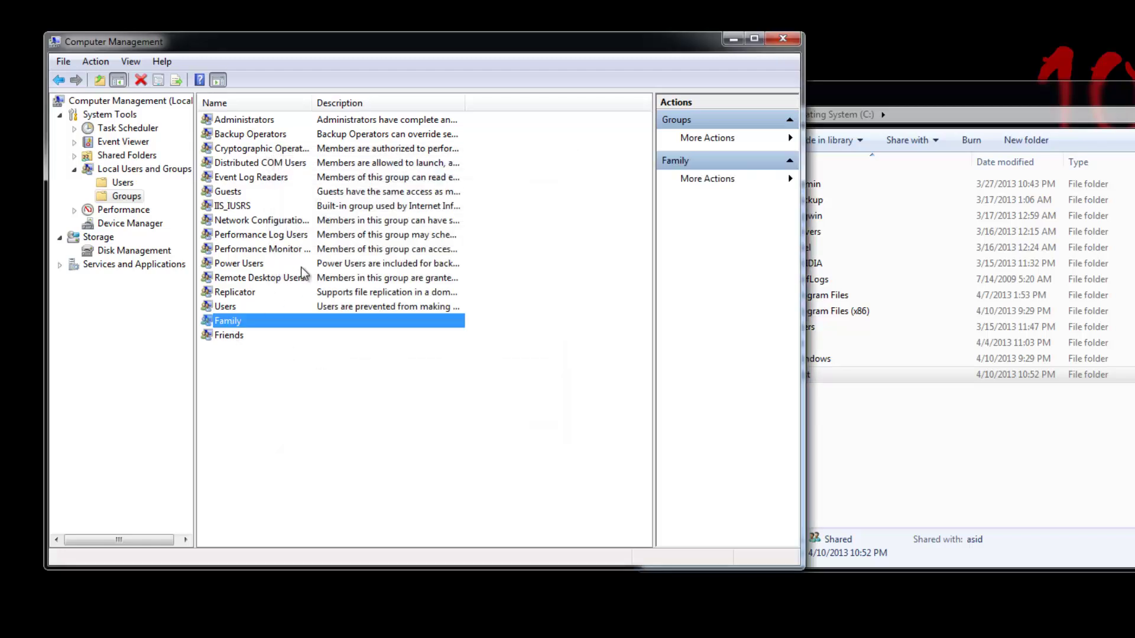
{"action": "double_click", "coordinate": [228, 325]}
{"action": "left_click", "coordinate": [421, 444]}
Add one verified user account as a member of the Friends group.
{"action": "left_click", "coordinate": [225, 336]}
{"action": "double_click", "coordinate": [224, 335]}
{"action": "left_click", "coordinate": [312, 423]}
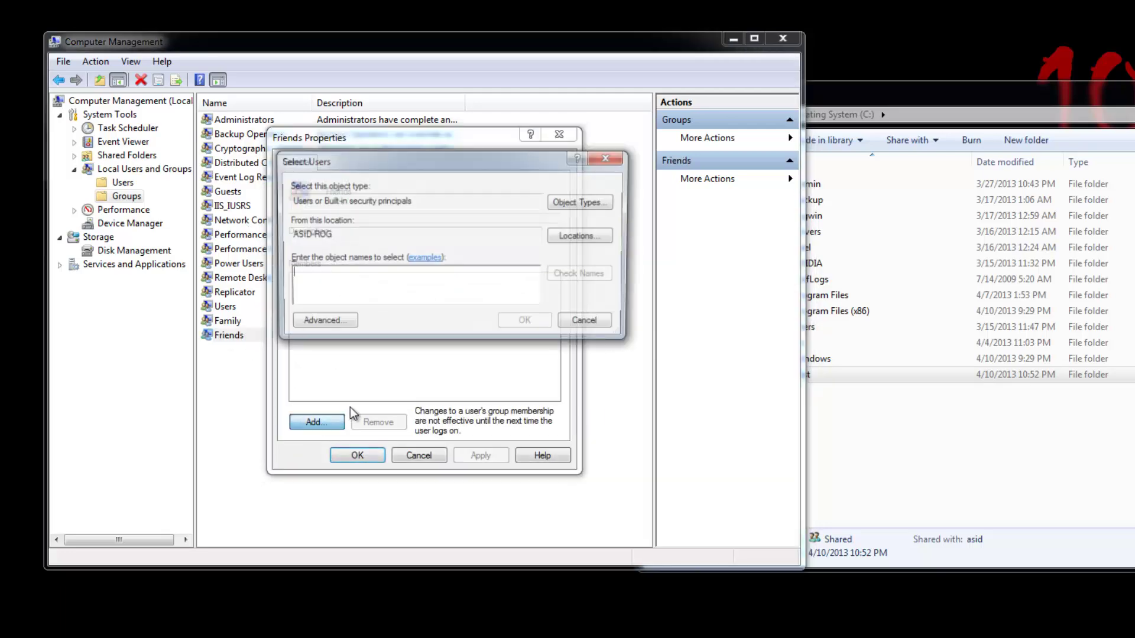
{"action": "type", "text": "Mike"}
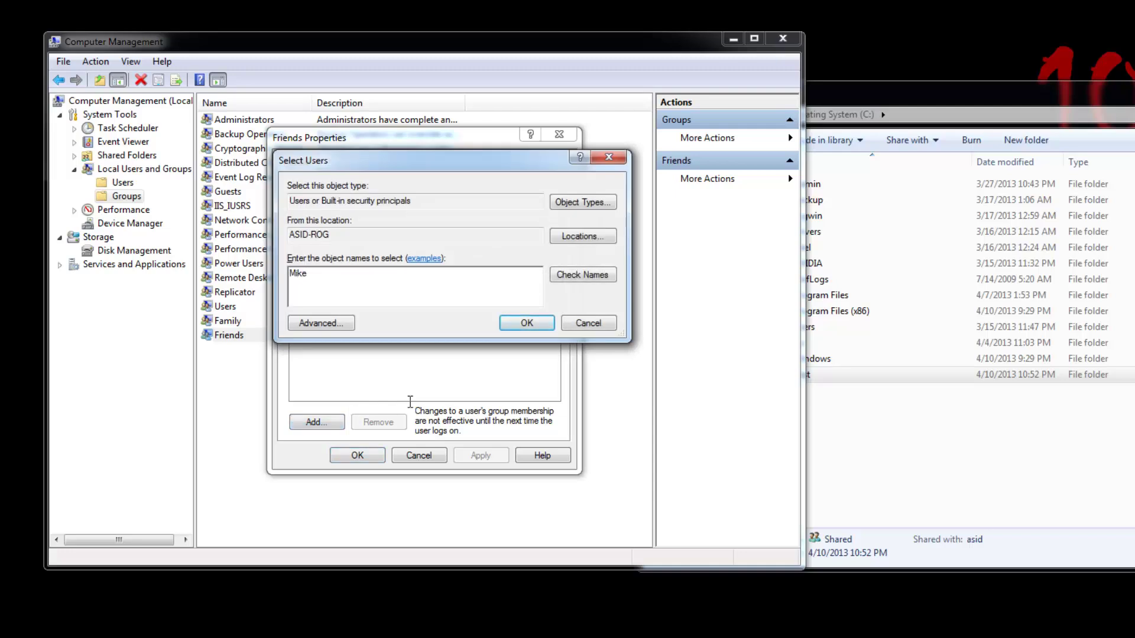
{"action": "left_click", "coordinate": [580, 277]}
{"action": "left_click", "coordinate": [526, 325]}
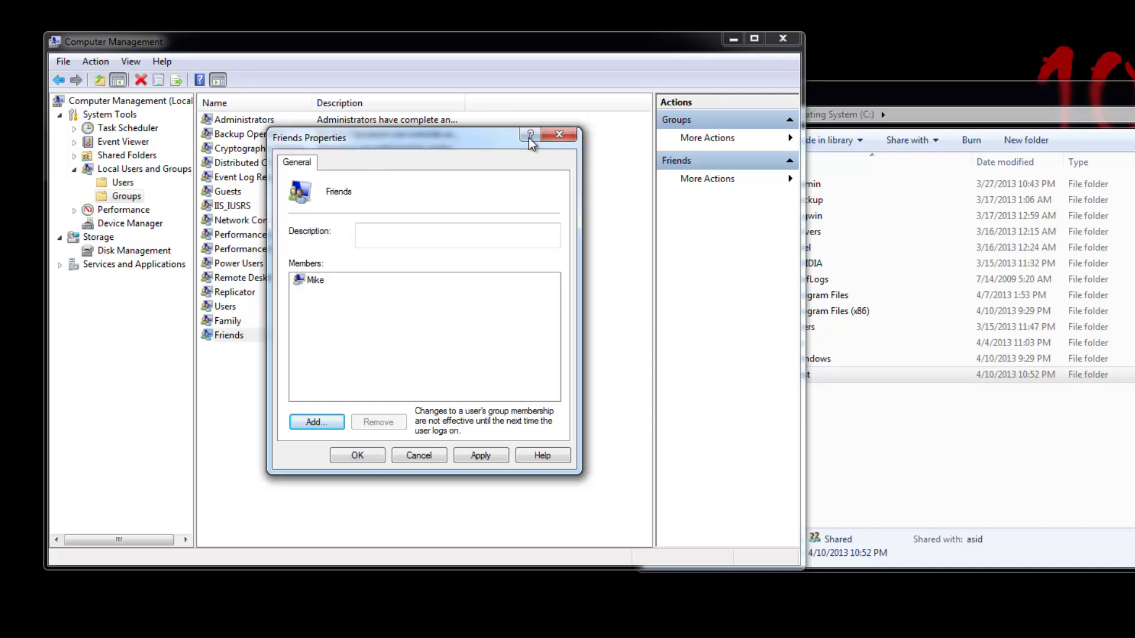
Close Computer Management and bring up the Test folder's Advanced Sharing settings.
{"action": "left_click", "coordinate": [559, 135]}
{"action": "left_click", "coordinate": [783, 38]}
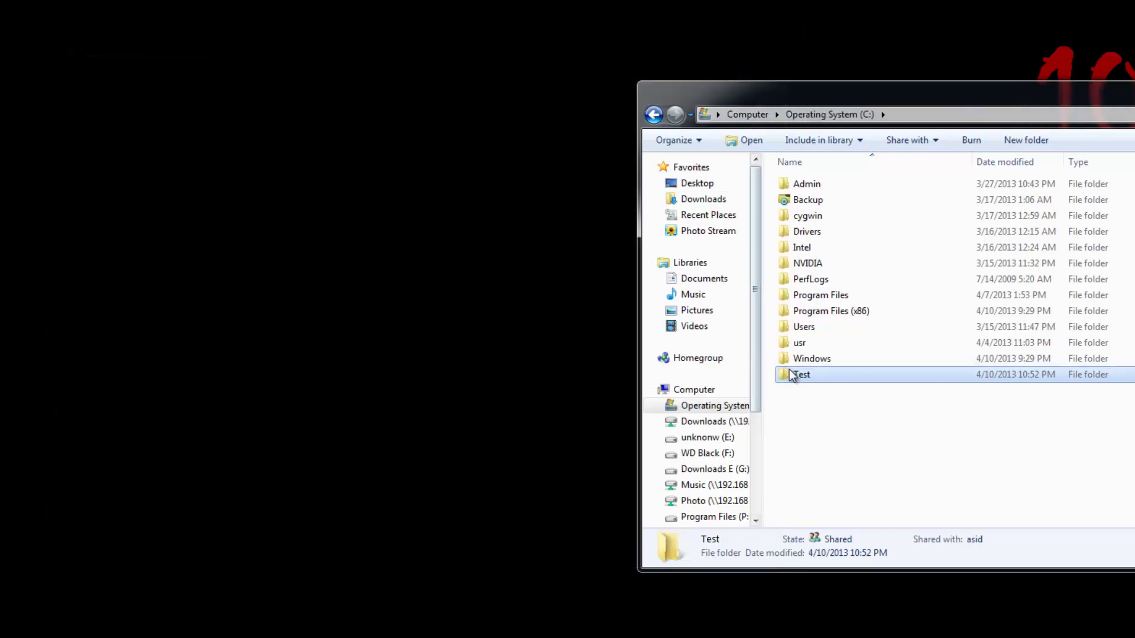
{"action": "right_click", "coordinate": [796, 376]}
{"action": "key", "text": "r"}
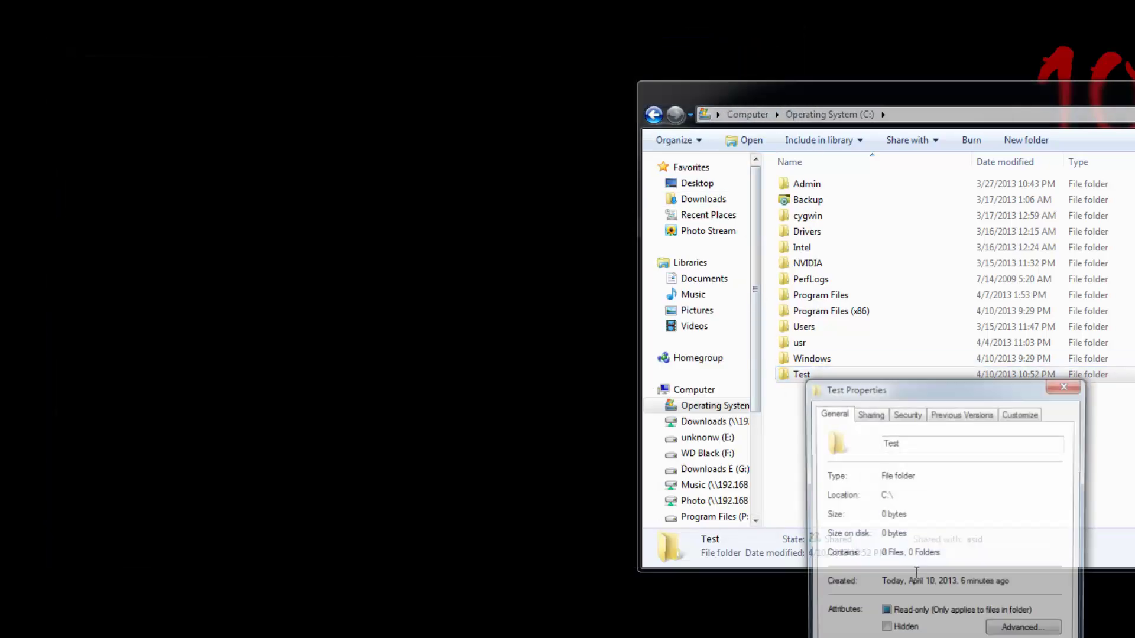
{"action": "left_click", "coordinate": [871, 415]}
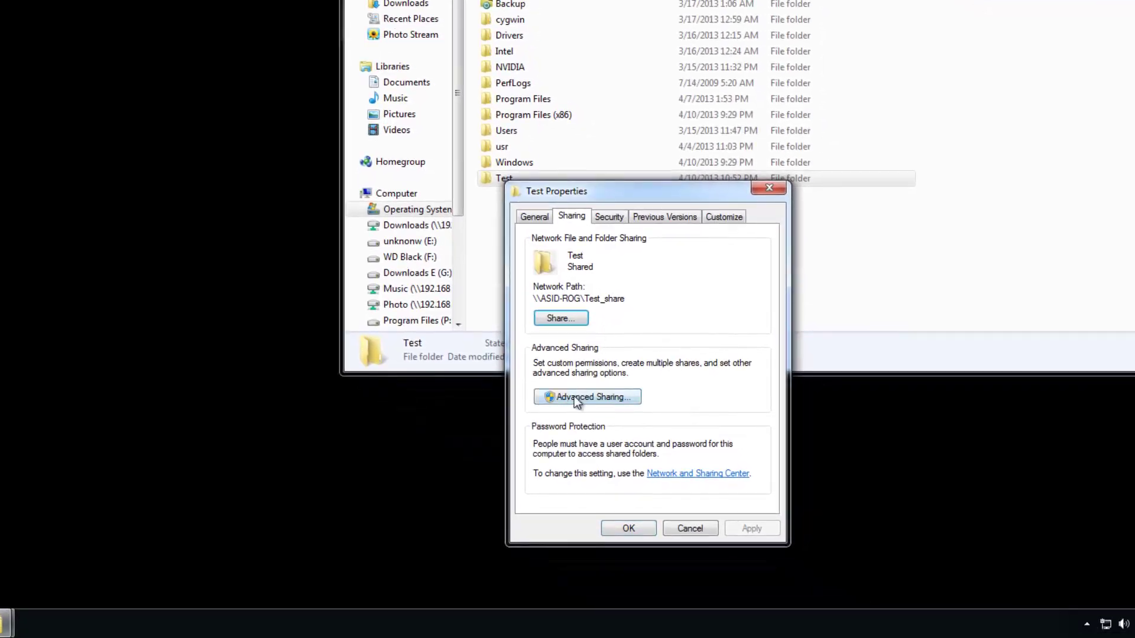
{"action": "left_click", "coordinate": [577, 401]}
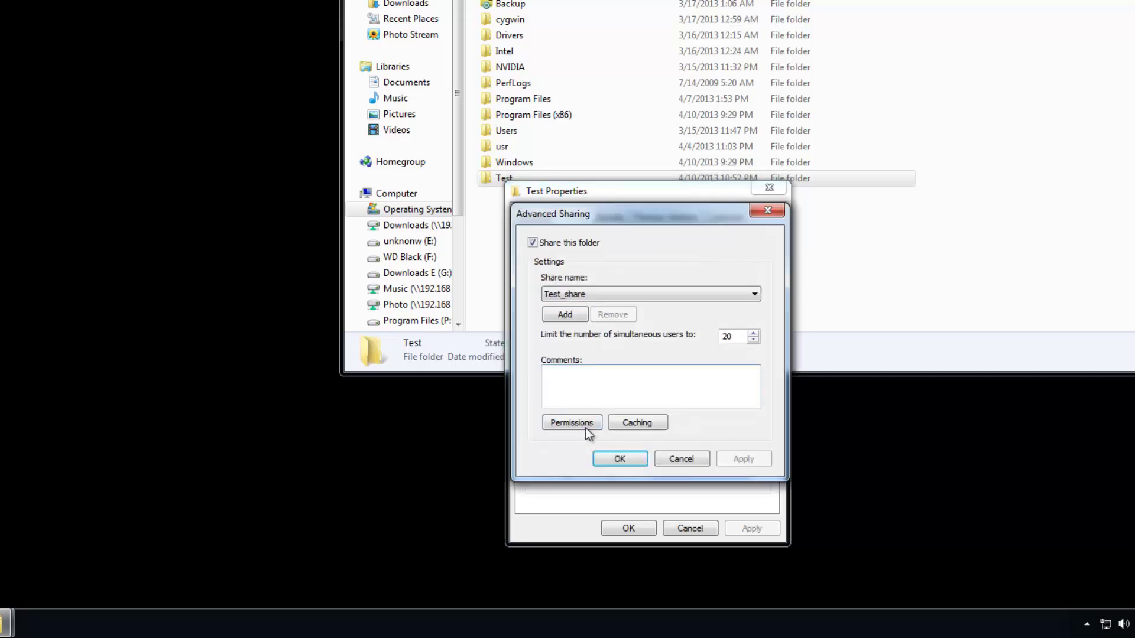
In the share permissions, remove the second user and add the Family group.
{"action": "left_click", "coordinate": [572, 423]}
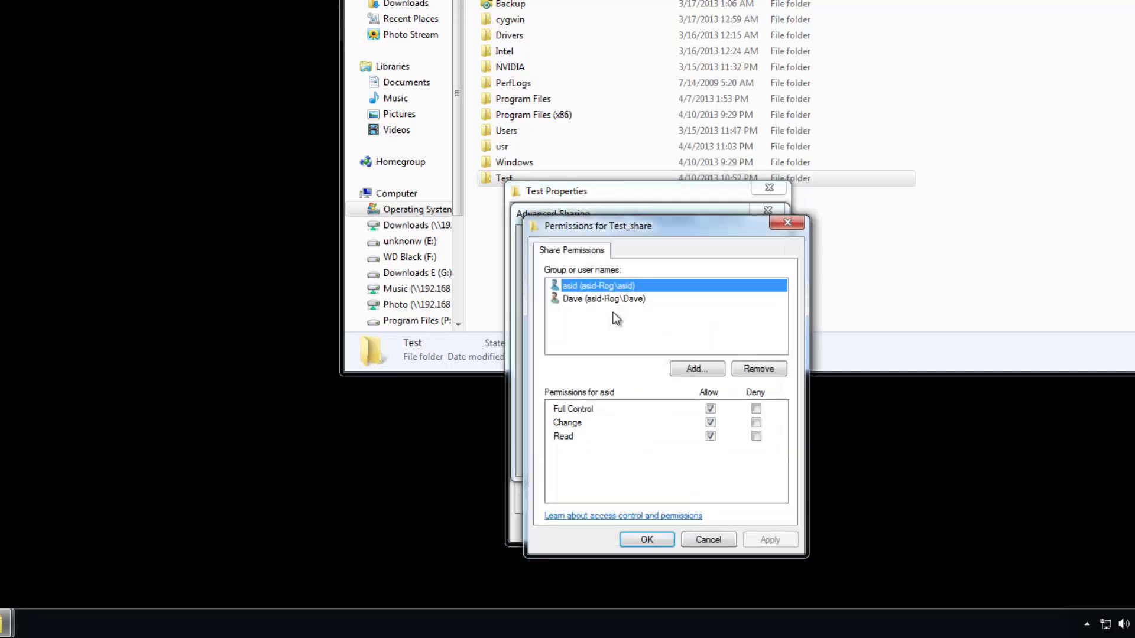
{"action": "left_click", "coordinate": [598, 299]}
{"action": "left_click", "coordinate": [758, 369]}
{"action": "left_click", "coordinate": [707, 369]}
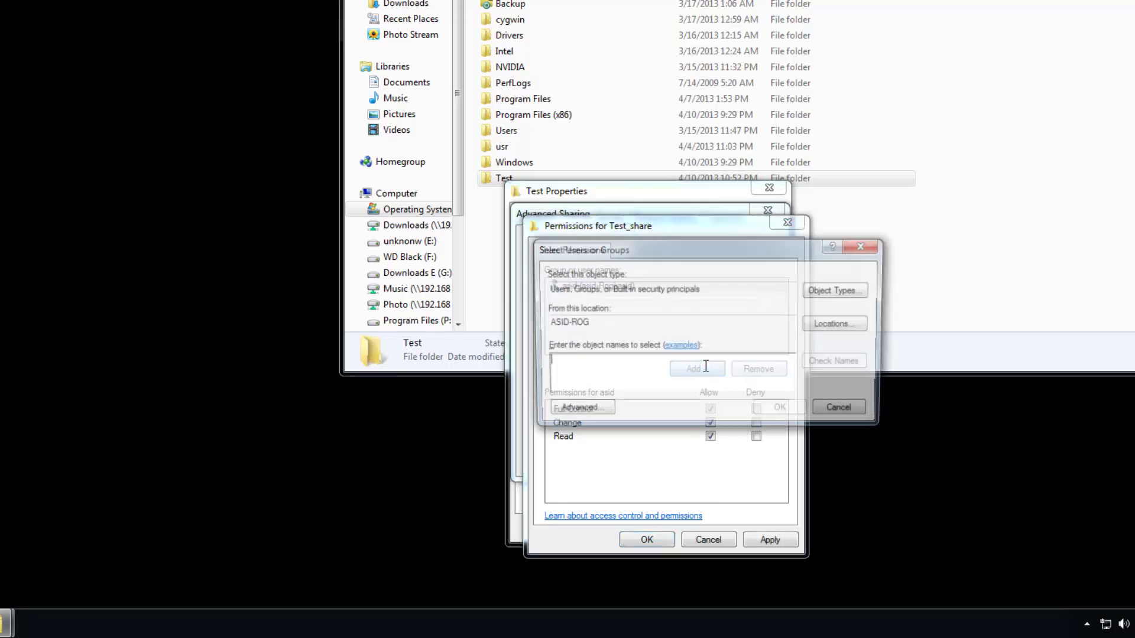
{"action": "type", "text": "famil"}
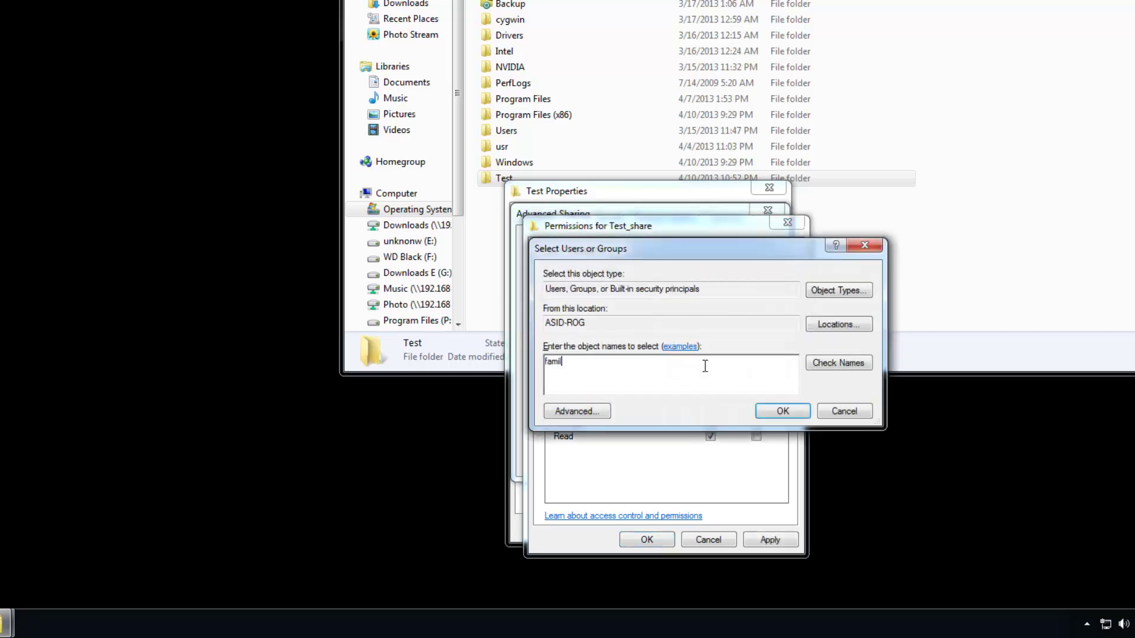
{"action": "type", "text": "y"}
{"action": "left_click", "coordinate": [832, 366]}
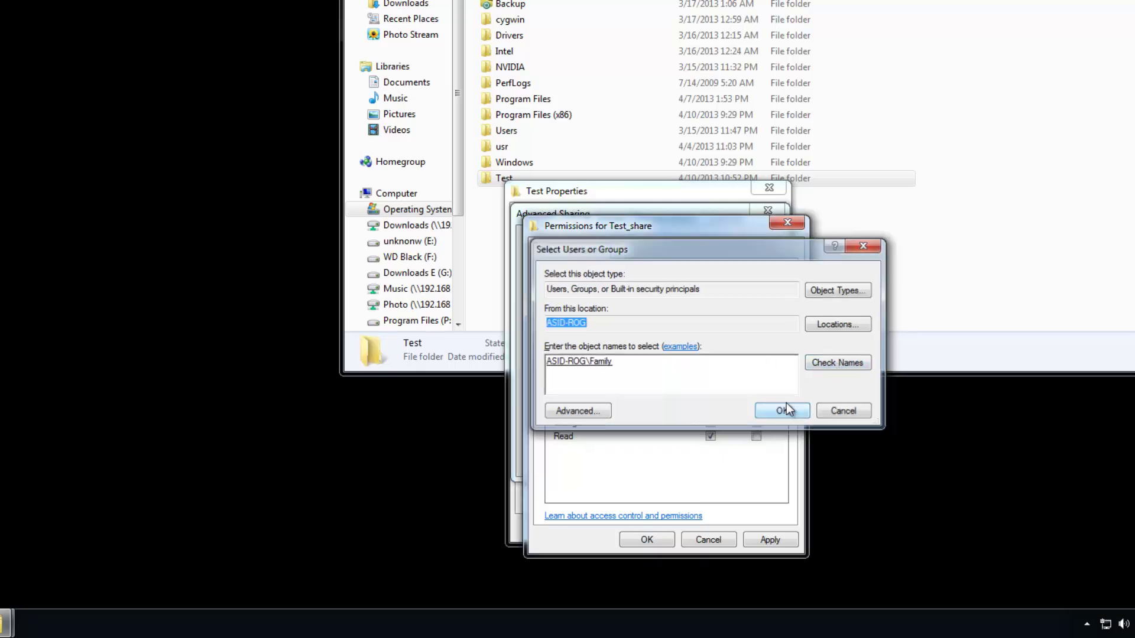
{"action": "left_click", "coordinate": [783, 409]}
Add the Friends group and another user account to the share permissions.
{"action": "left_click", "coordinate": [701, 369]}
{"action": "type", "text": "friends"}
{"action": "left_click", "coordinate": [827, 364]}
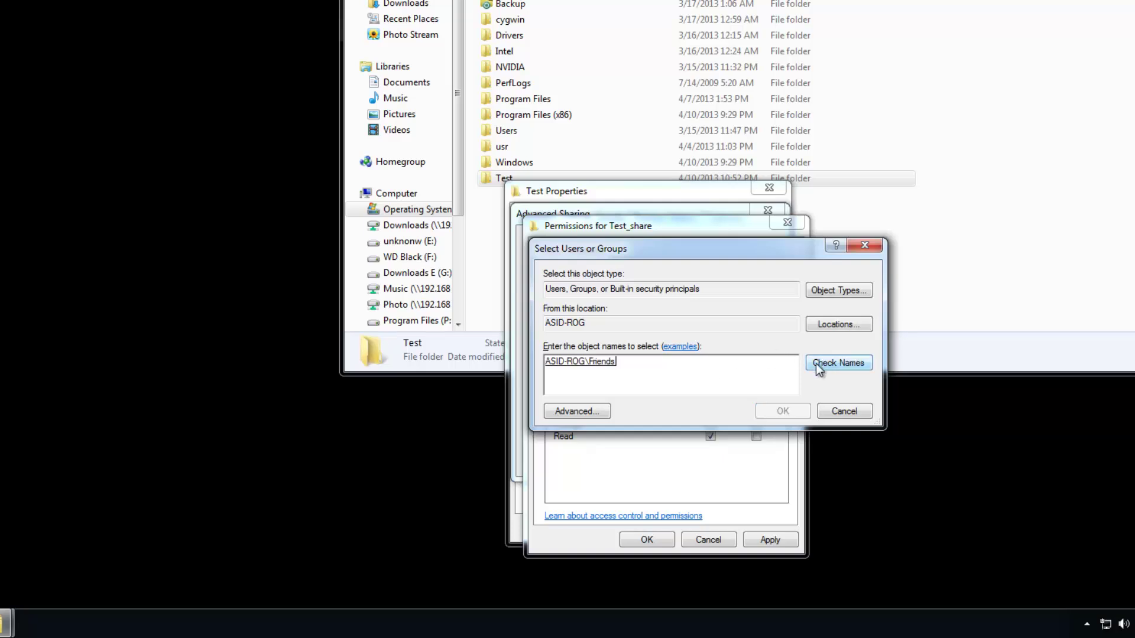
{"action": "left_click", "coordinate": [783, 412]}
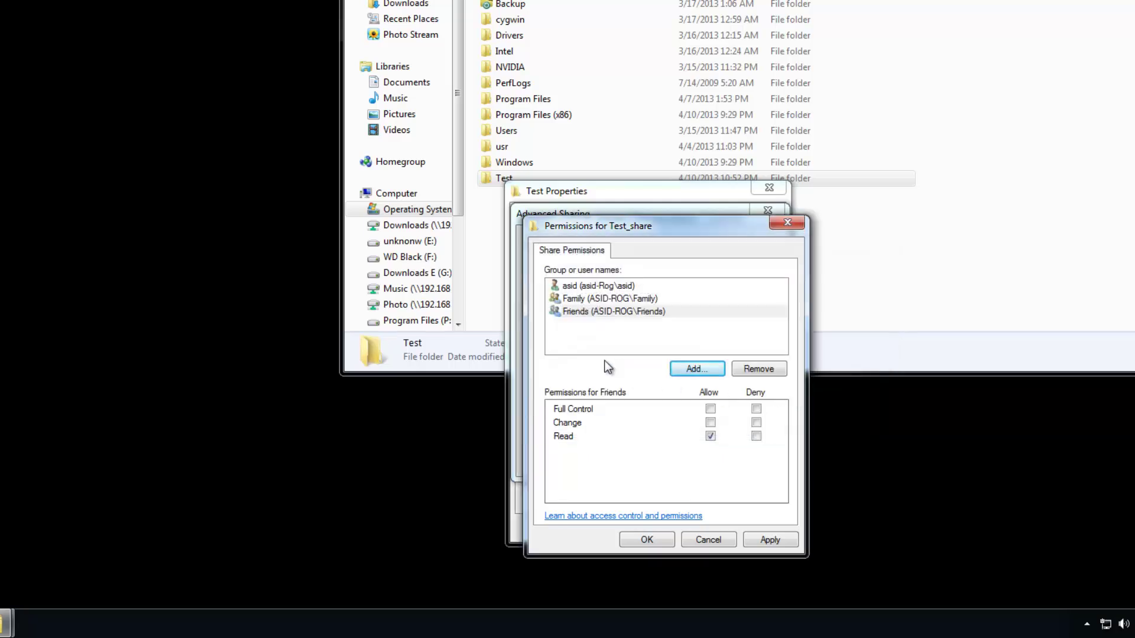
{"action": "left_click", "coordinate": [686, 370]}
{"action": "type", "text": "kevin"}
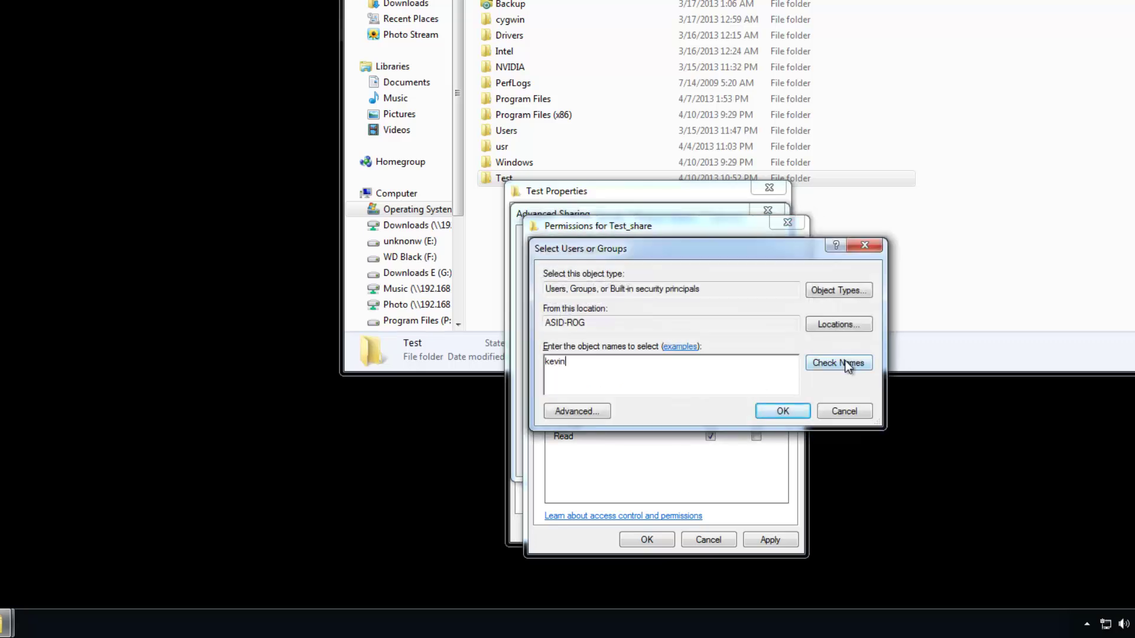
{"action": "left_click", "coordinate": [845, 362]}
{"action": "left_click", "coordinate": [780, 412]}
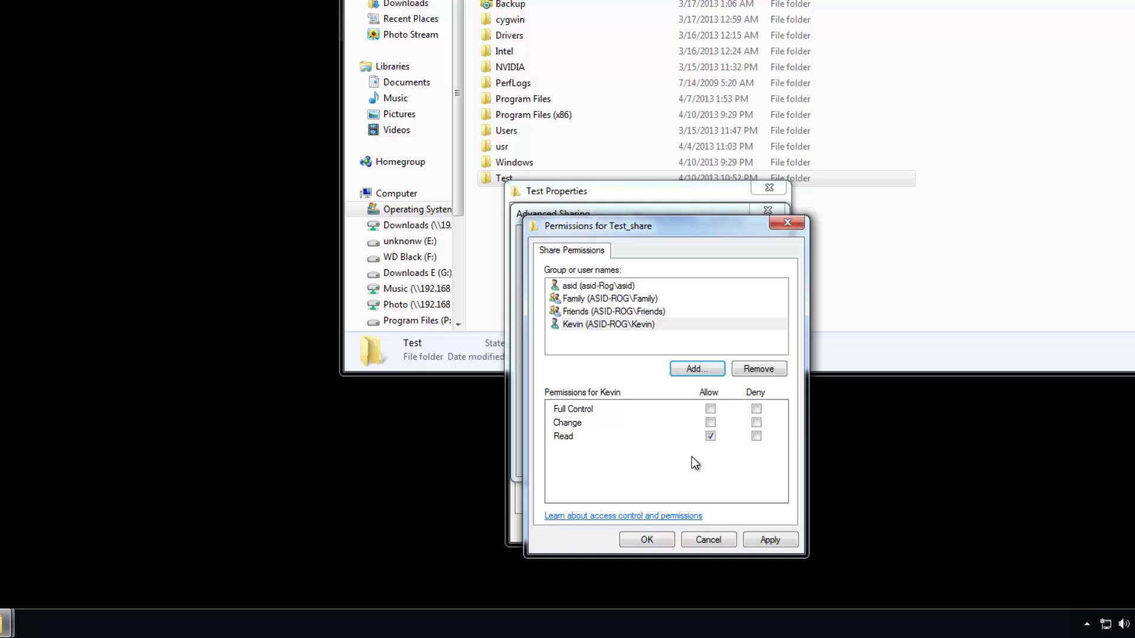
Allow Change for the new user and Friends, give Family Full Control, and confirm.
{"action": "left_click", "coordinate": [711, 424]}
{"action": "left_click", "coordinate": [605, 313]}
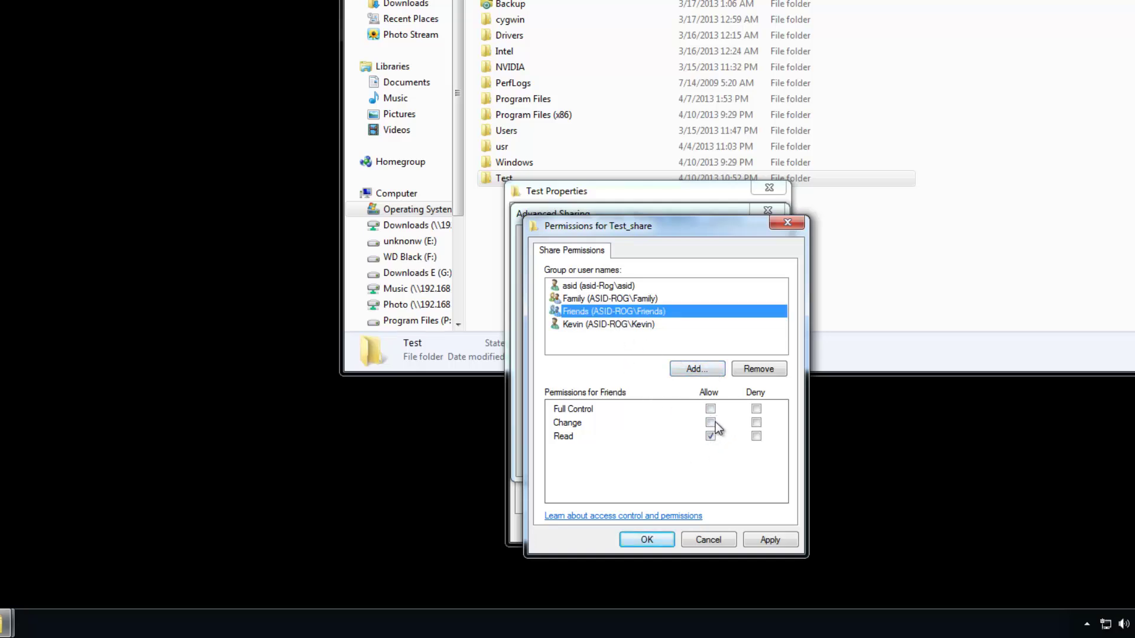
{"action": "left_click", "coordinate": [711, 423]}
{"action": "left_click", "coordinate": [619, 299]}
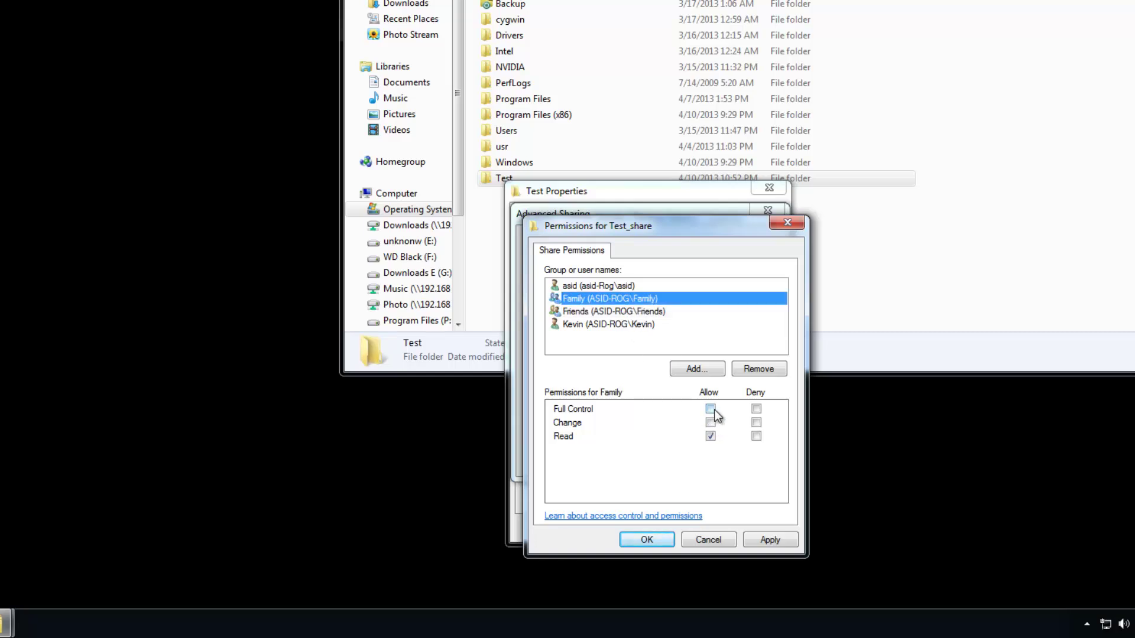
{"action": "left_click", "coordinate": [711, 409]}
{"action": "left_click", "coordinate": [773, 541]}
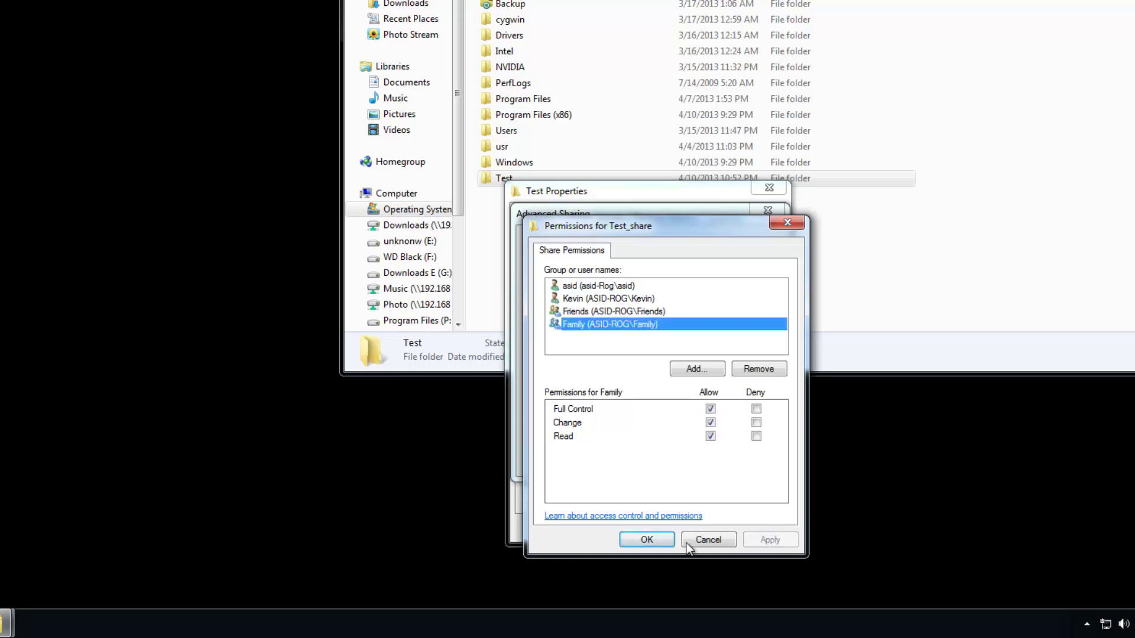
{"action": "left_click", "coordinate": [650, 538]}
{"action": "left_click", "coordinate": [632, 459]}
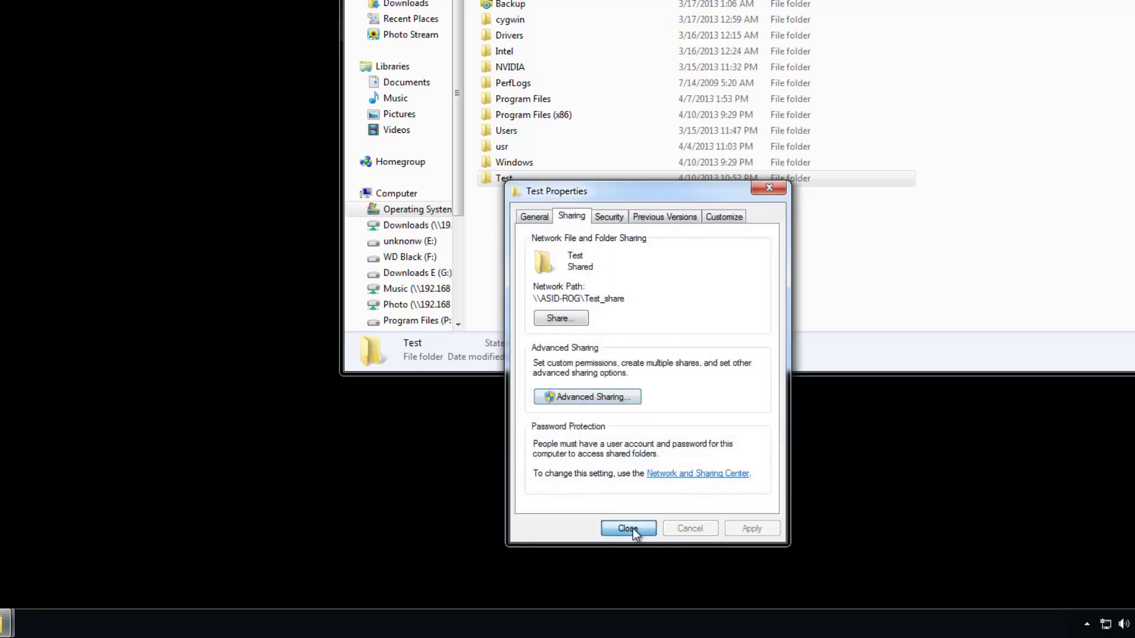
Close the folder properties and go to User Accounts in Control Panel via a 'user' search.
{"action": "left_click", "coordinate": [628, 528]}
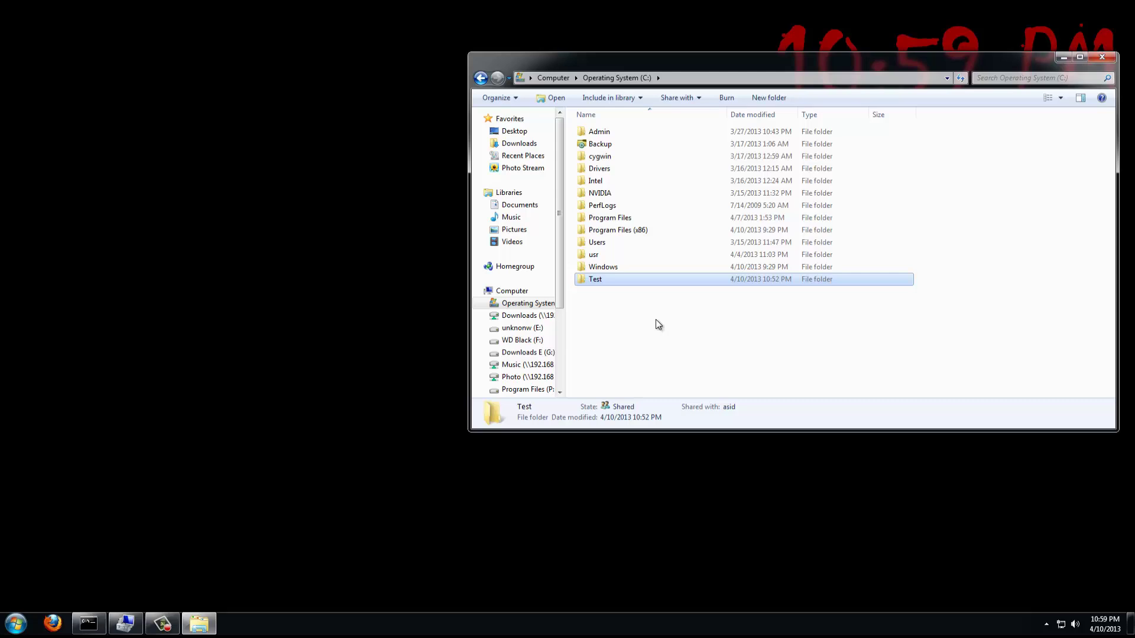
{"action": "key", "text": "super"}
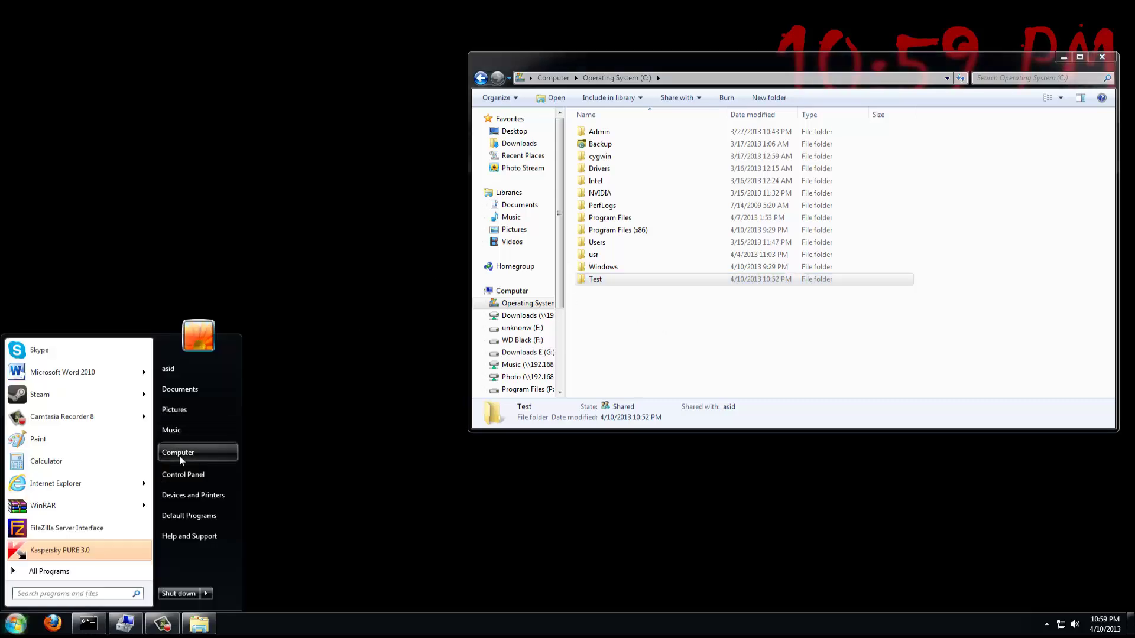
{"action": "left_click", "coordinate": [195, 471]}
{"action": "left_click", "coordinate": [700, 184]}
{"action": "type", "text": "user"}
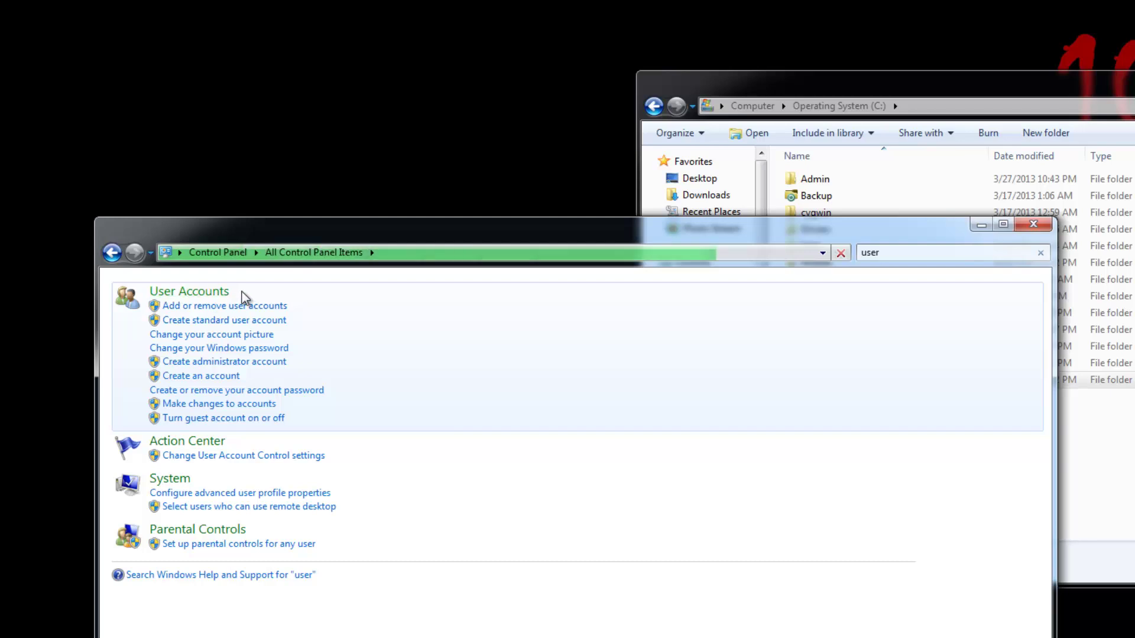
{"action": "left_click", "coordinate": [213, 291]}
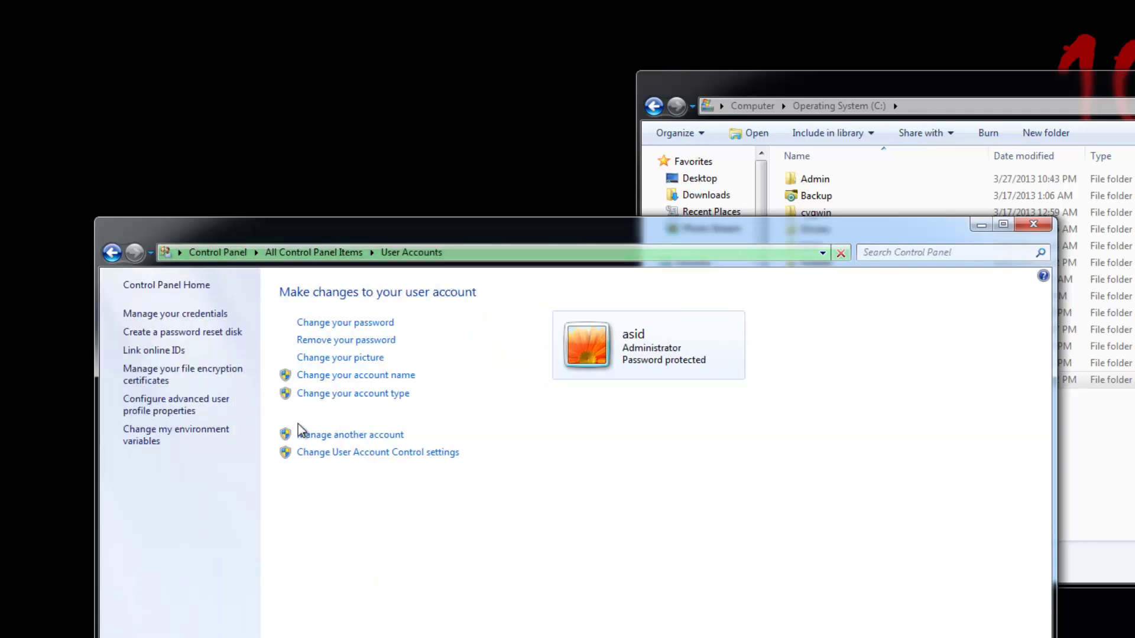
Create a new standard user account without a password under Manage another account.
{"action": "left_click", "coordinate": [348, 435]}
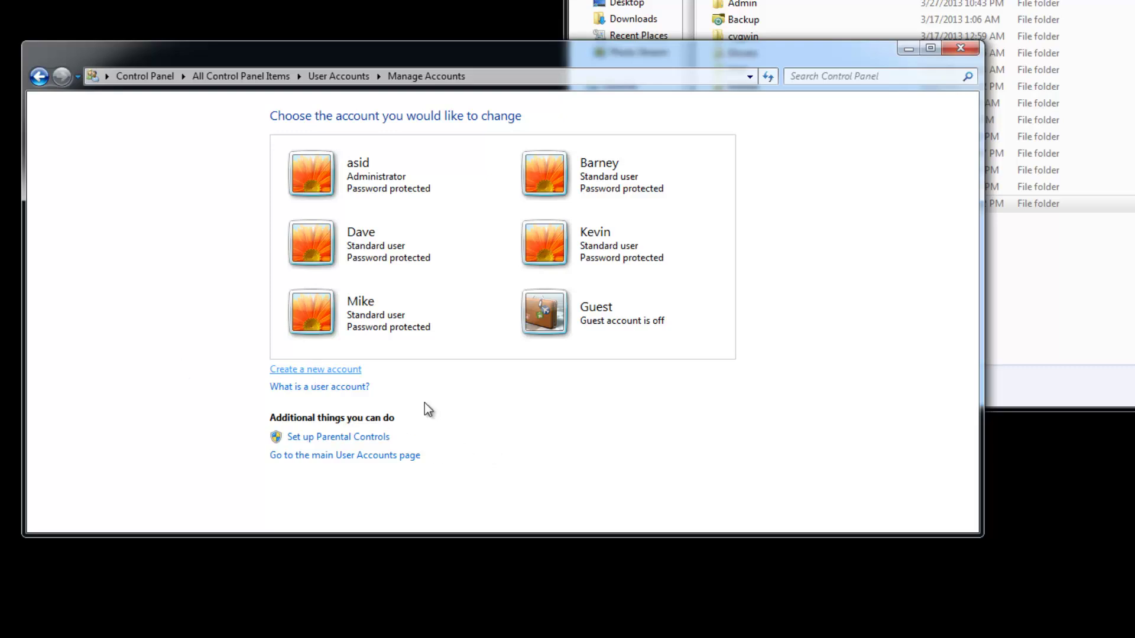
{"action": "left_click", "coordinate": [316, 371]}
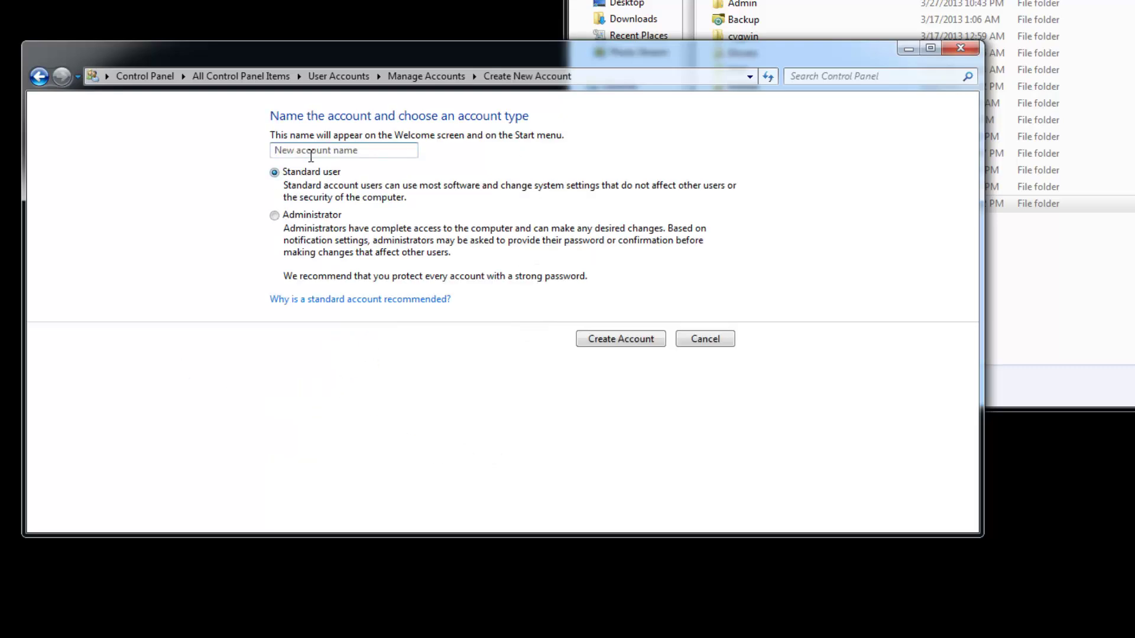
{"action": "type", "text": "Bob"}
{"action": "left_click", "coordinate": [629, 339]}
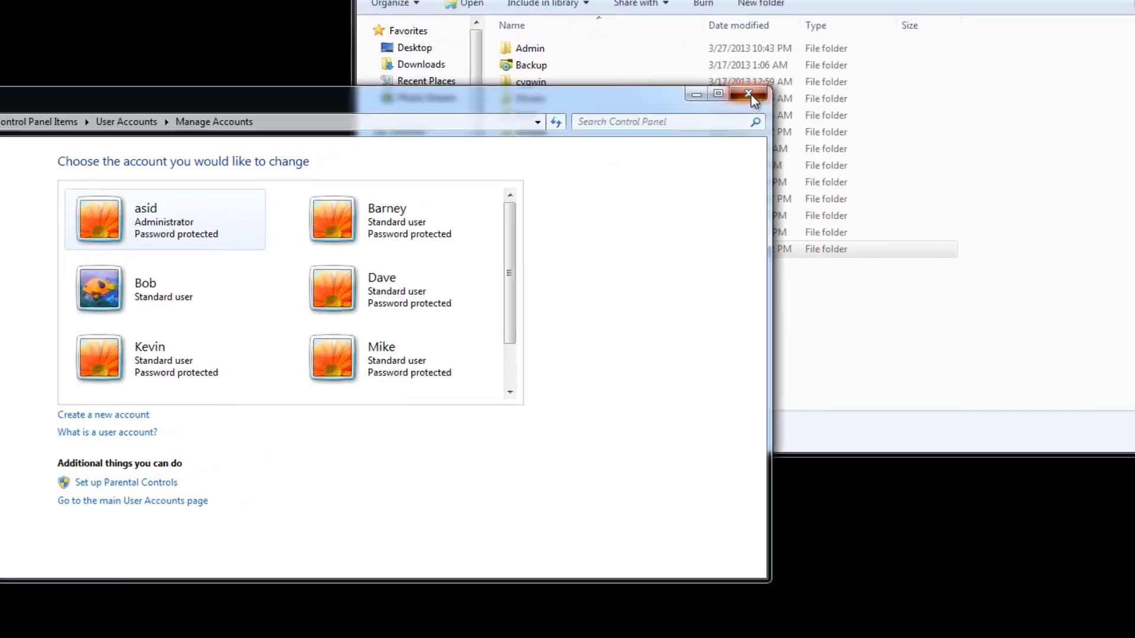
Close Control Panel and bring up the Test folder's share permissions.
{"action": "left_click", "coordinate": [934, 54]}
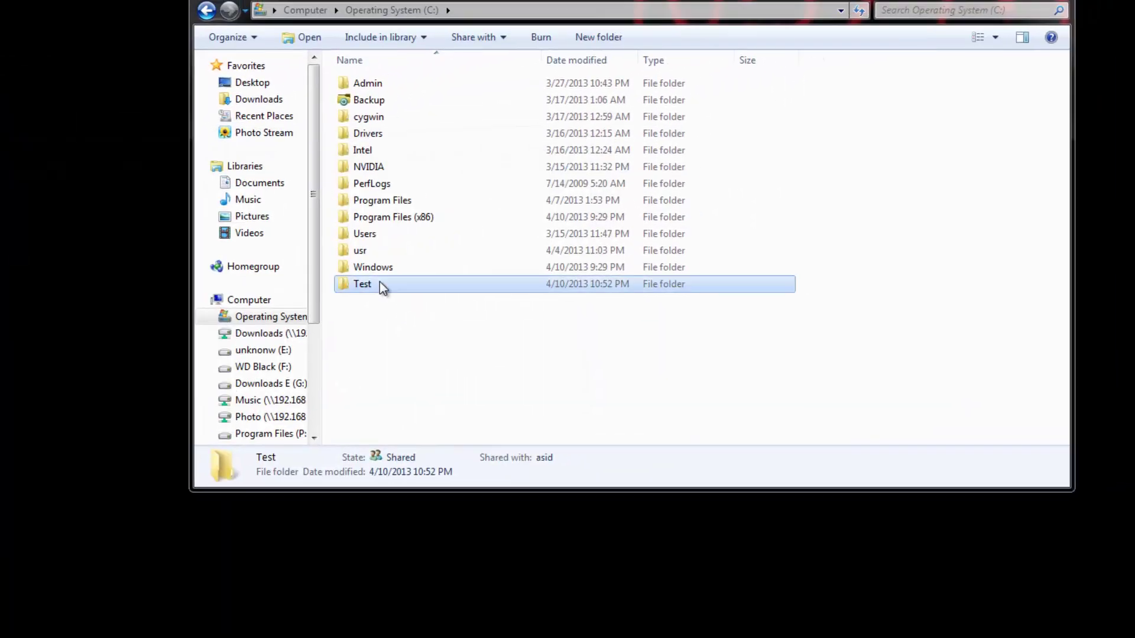
{"action": "right_click", "coordinate": [372, 285]}
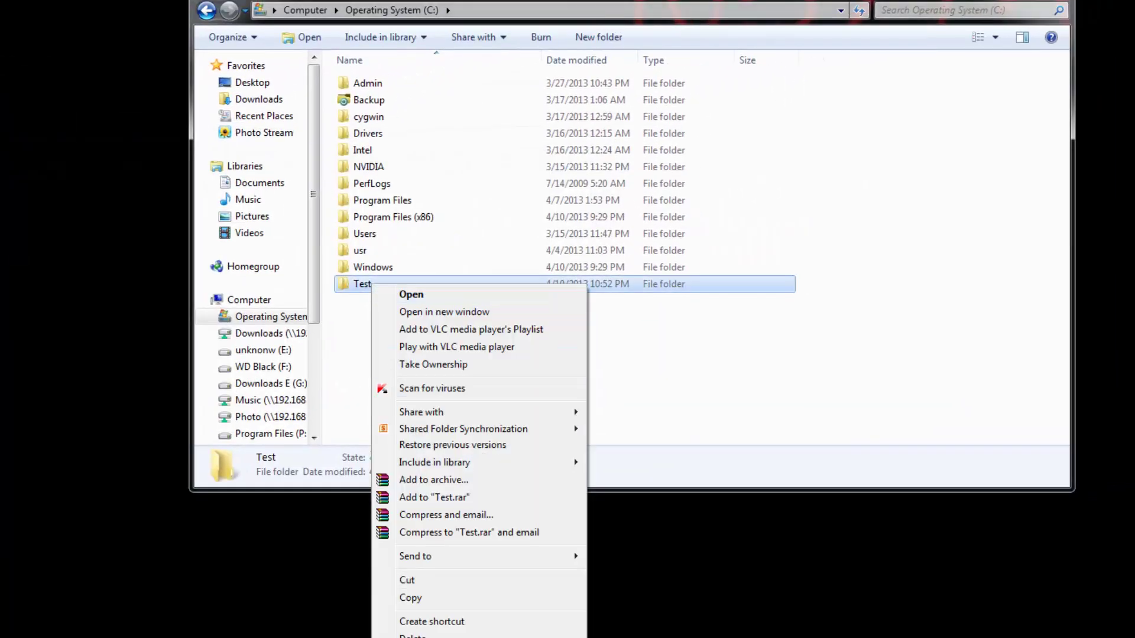
{"action": "key", "text": "r"}
{"action": "left_click", "coordinate": [442, 322]}
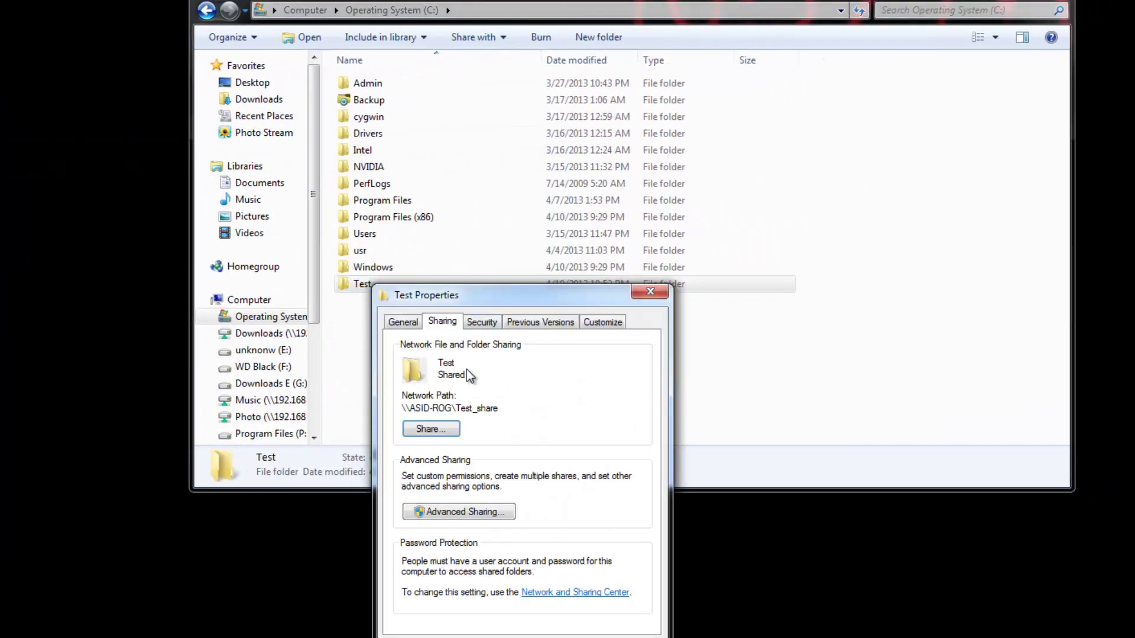
{"action": "left_click", "coordinate": [440, 512]}
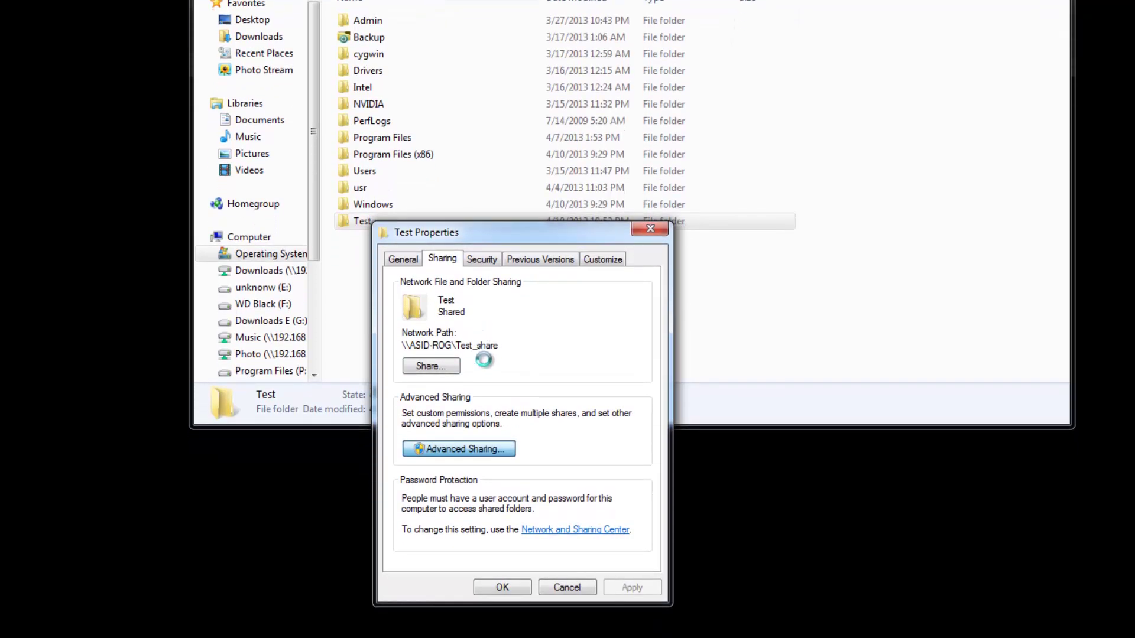
{"action": "left_click", "coordinate": [448, 471]}
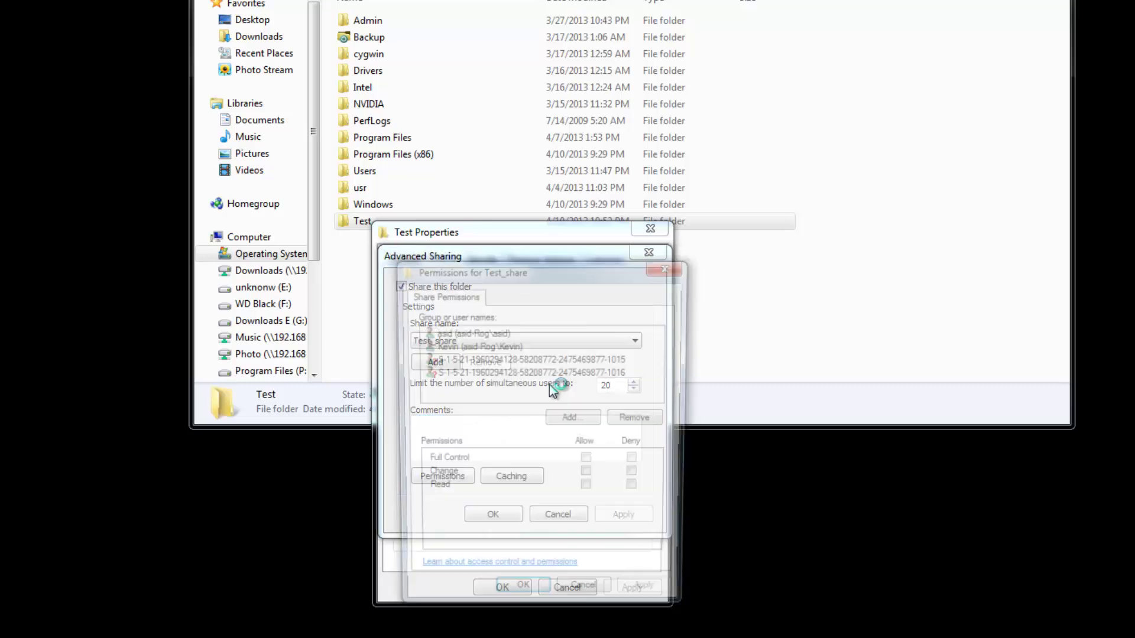
Add the new user to Test_share with Full Control and close all sharing dialogs.
{"action": "left_click", "coordinate": [573, 420]}
{"action": "type", "text": "ba"}
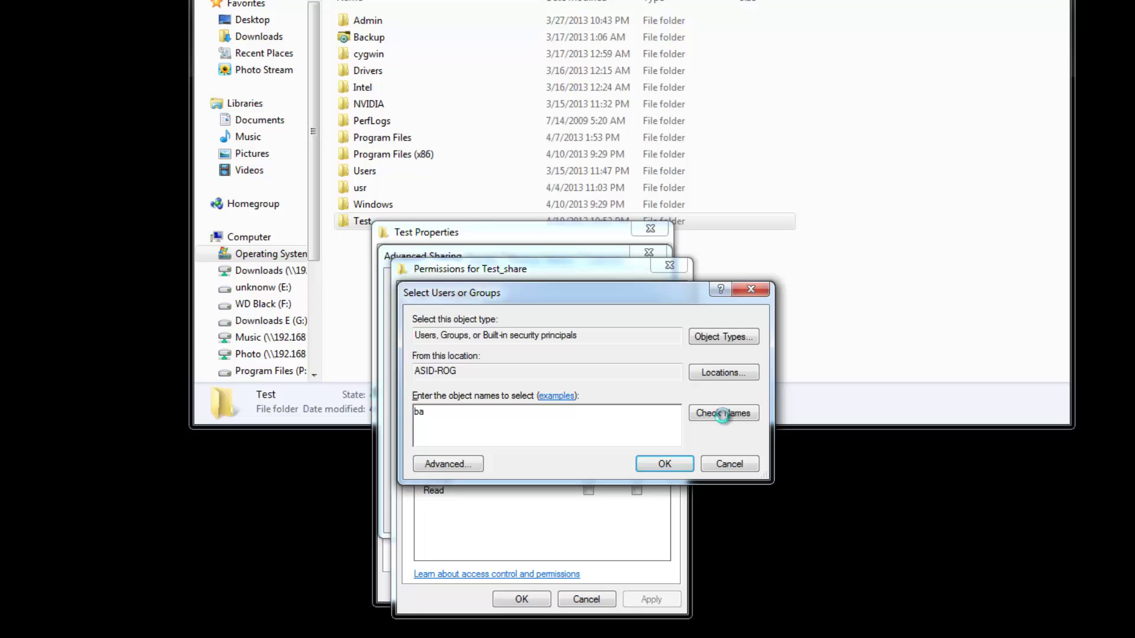
{"action": "left_click", "coordinate": [722, 416]}
{"action": "left_click", "coordinate": [664, 463]}
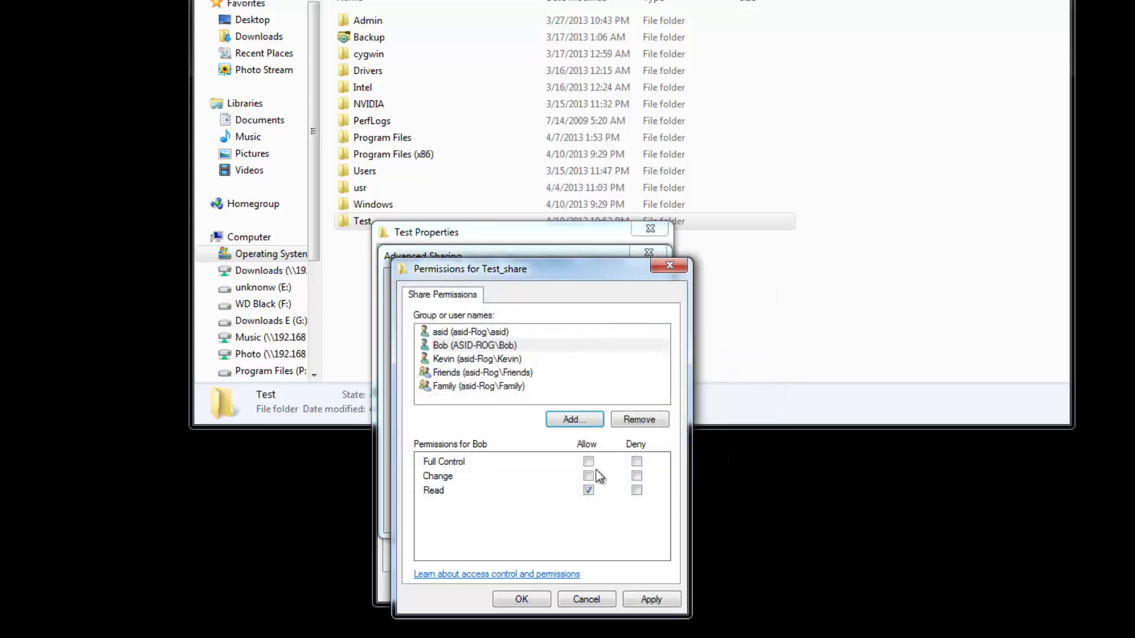
{"action": "left_click", "coordinate": [589, 461]}
{"action": "left_click", "coordinate": [650, 599]}
{"action": "left_click", "coordinate": [520, 600]}
{"action": "left_click", "coordinate": [520, 519]}
{"action": "key", "text": "Return"}
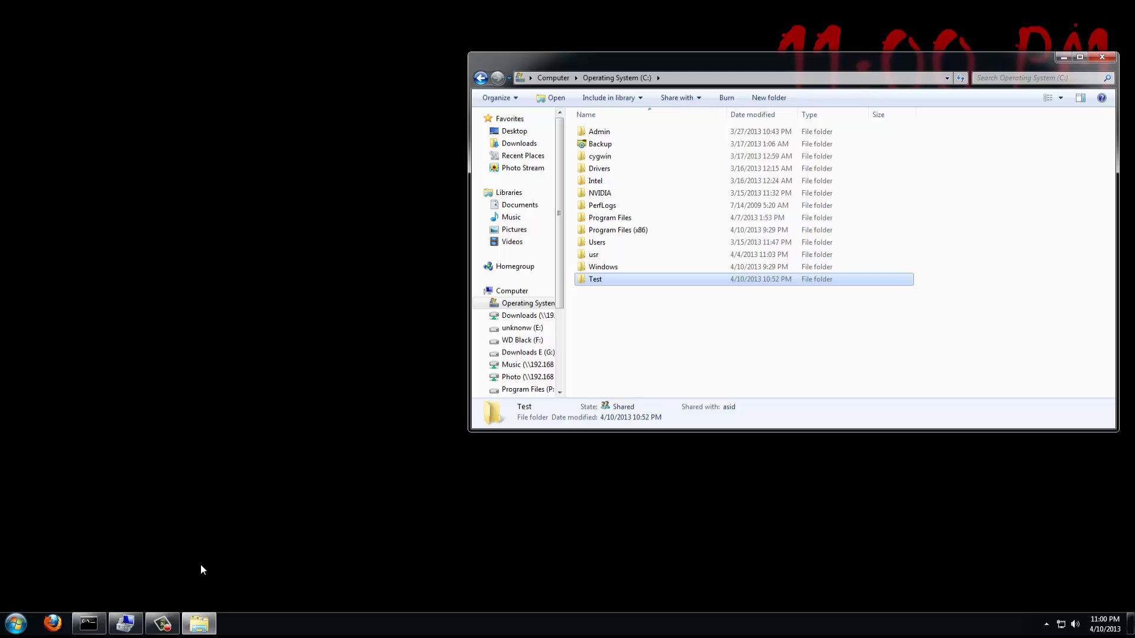
Close the old Command Prompt and launch a new one by running cmd.
{"action": "left_click", "coordinate": [81, 629]}
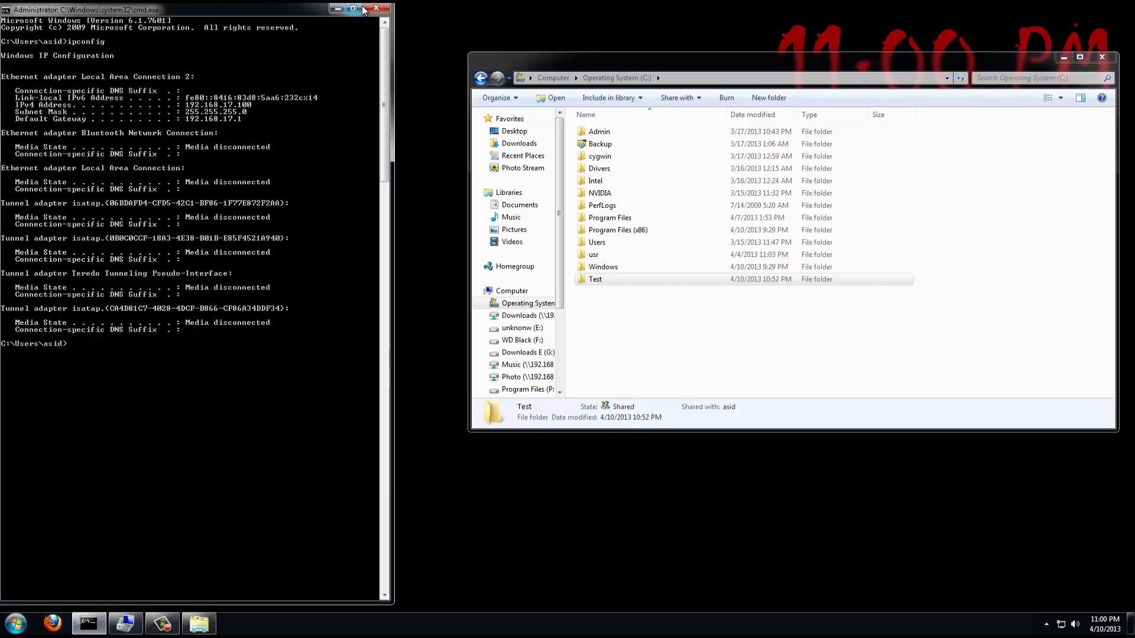
{"action": "left_click", "coordinate": [374, 11]}
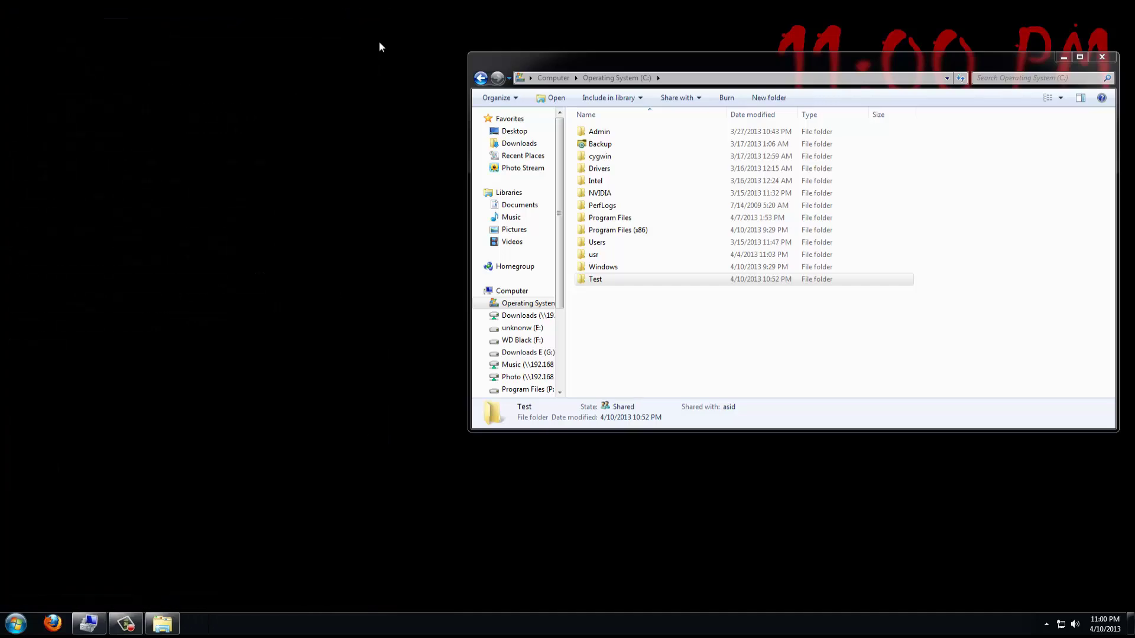
{"action": "key", "text": "super+r"}
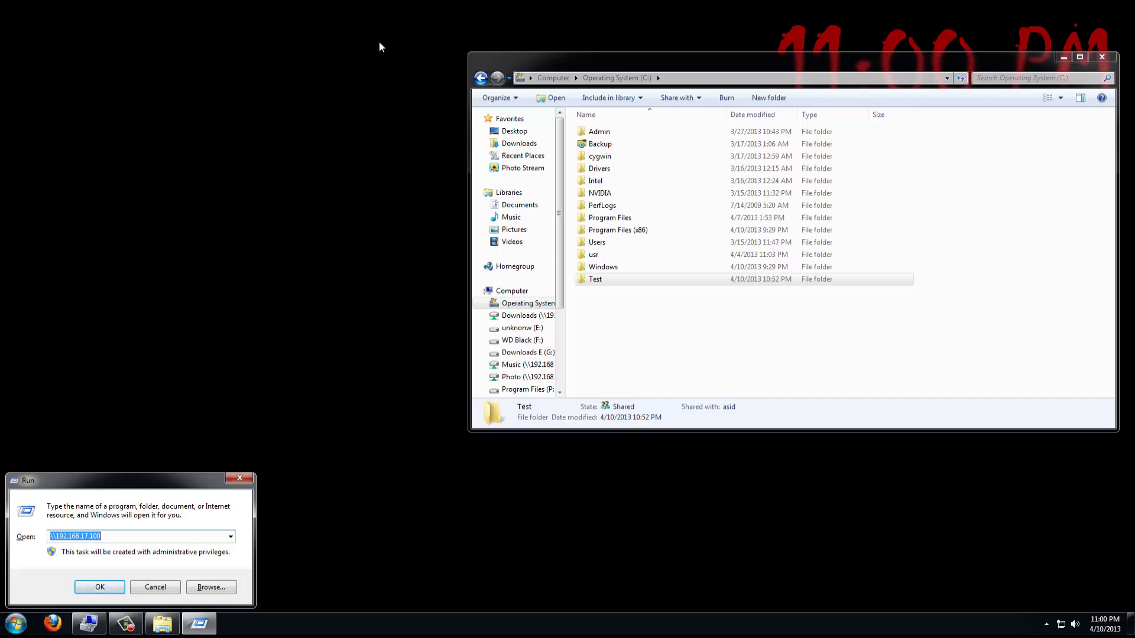
{"action": "key", "text": "Escape"}
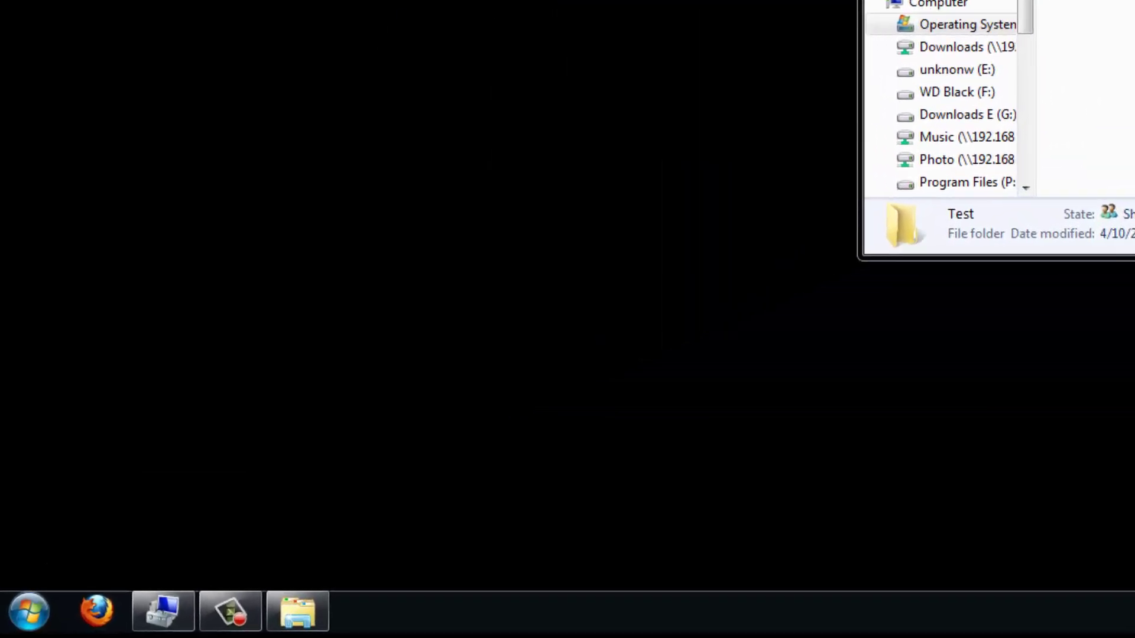
{"action": "key", "text": "super"}
{"action": "type", "text": "run"}
{"action": "key", "text": "Return"}
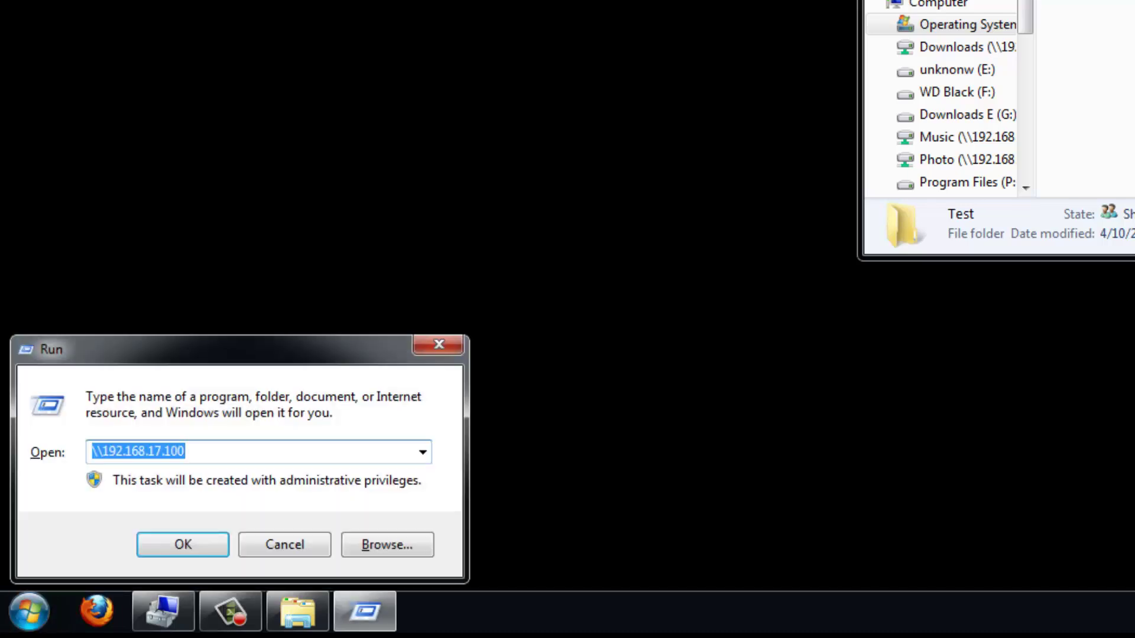
{"action": "key", "text": "BackSpace"}
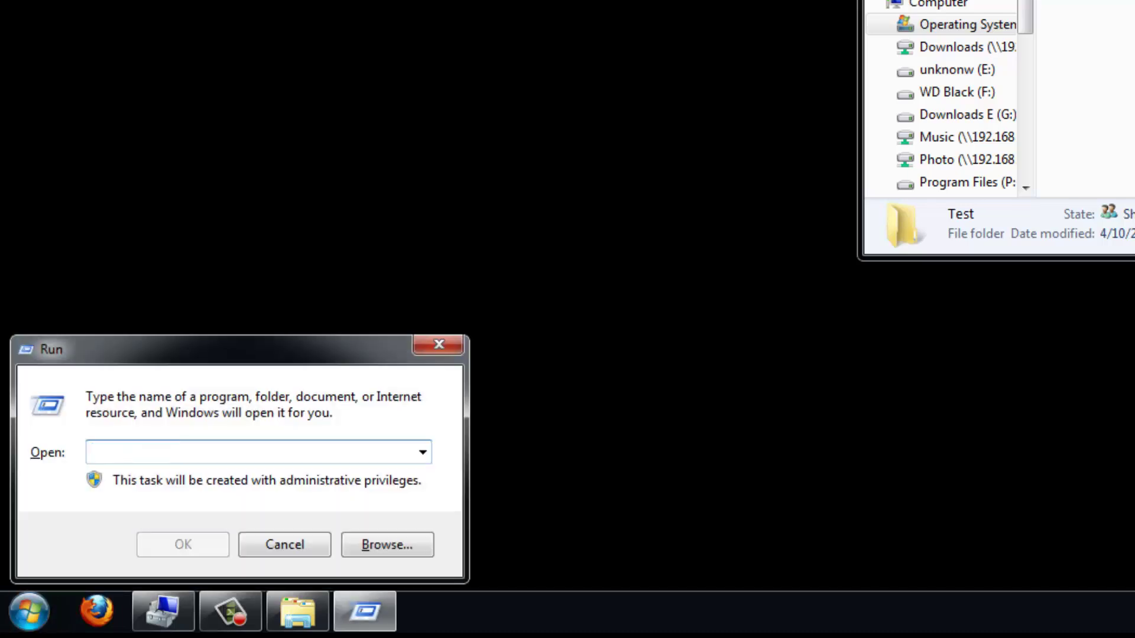
{"action": "type", "text": "cmd"}
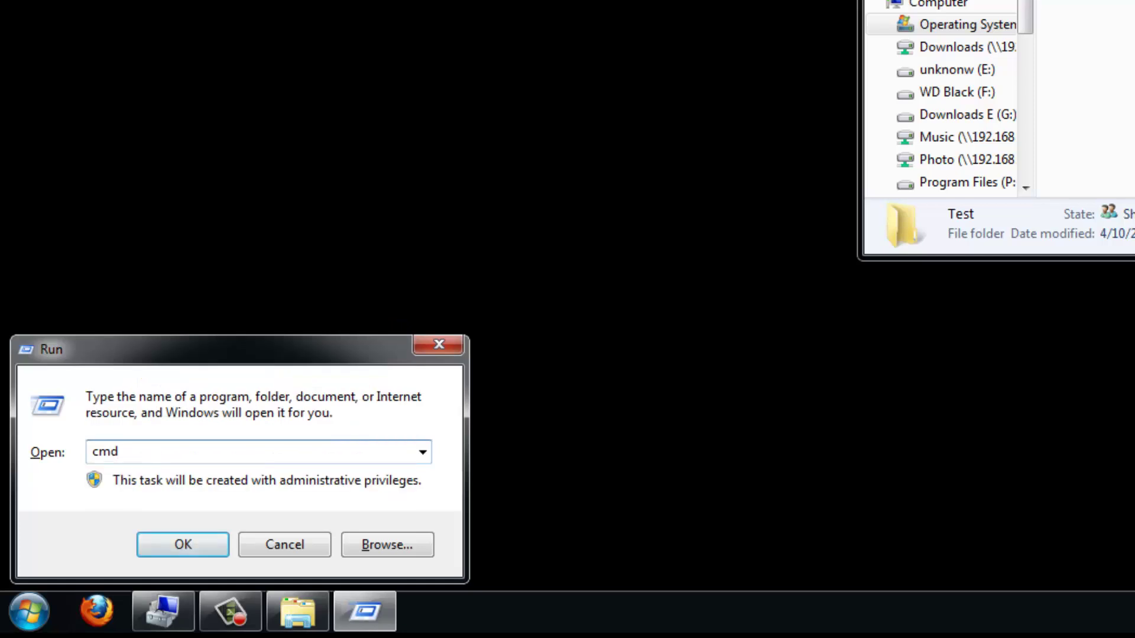
{"action": "key", "text": "Return"}
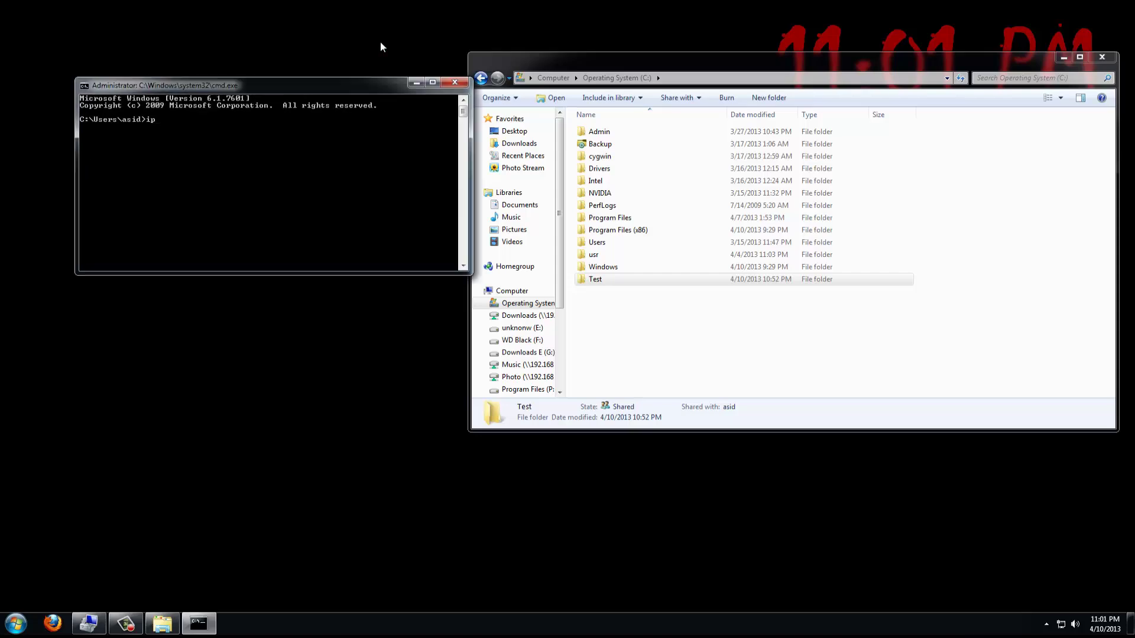
Run ipconfig, close iTunes, and maximize Command Prompt to read IPv4 address 192.168.17.100.
{"action": "type", "text": "config"}
{"action": "key", "text": "Return"}
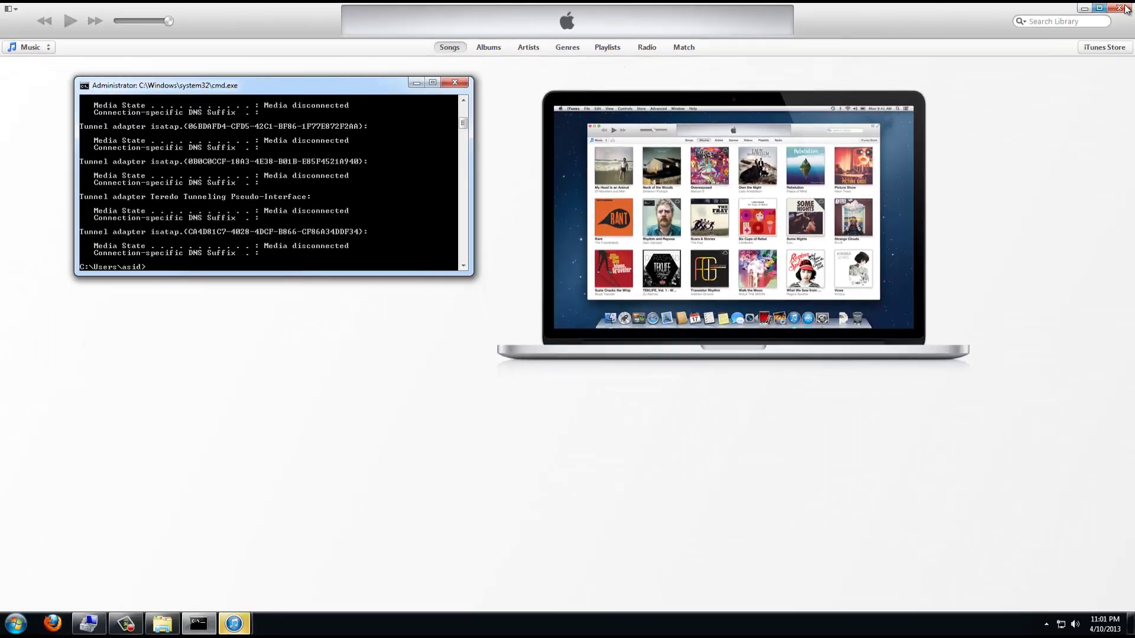
{"action": "left_click", "coordinate": [1122, 9]}
{"action": "left_click", "coordinate": [1121, 9]}
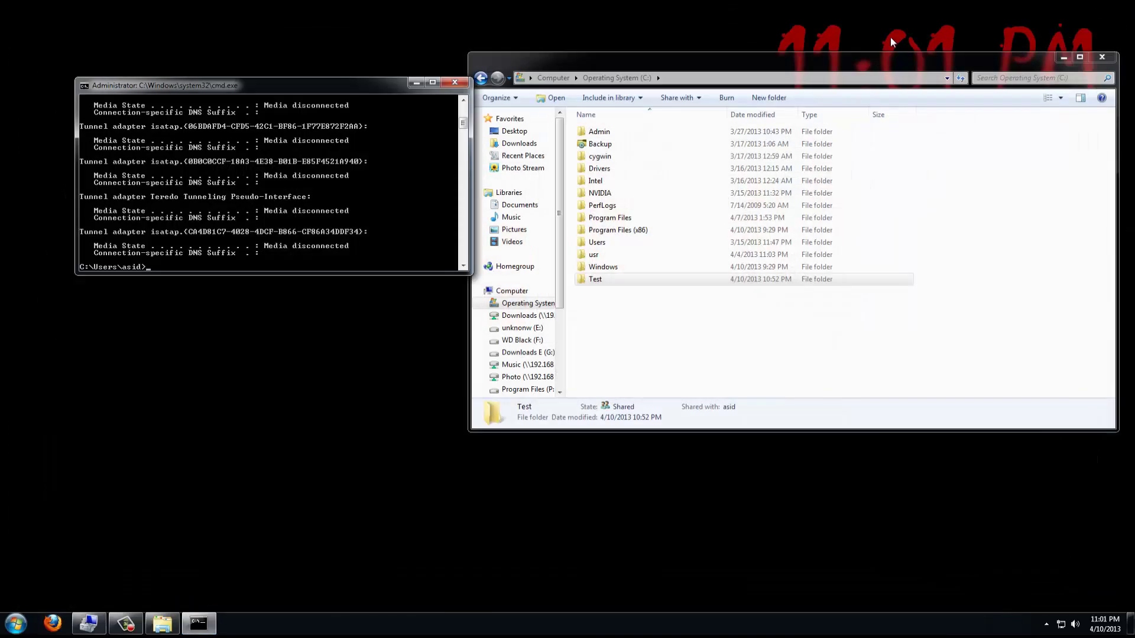
{"action": "left_click", "coordinate": [431, 83]}
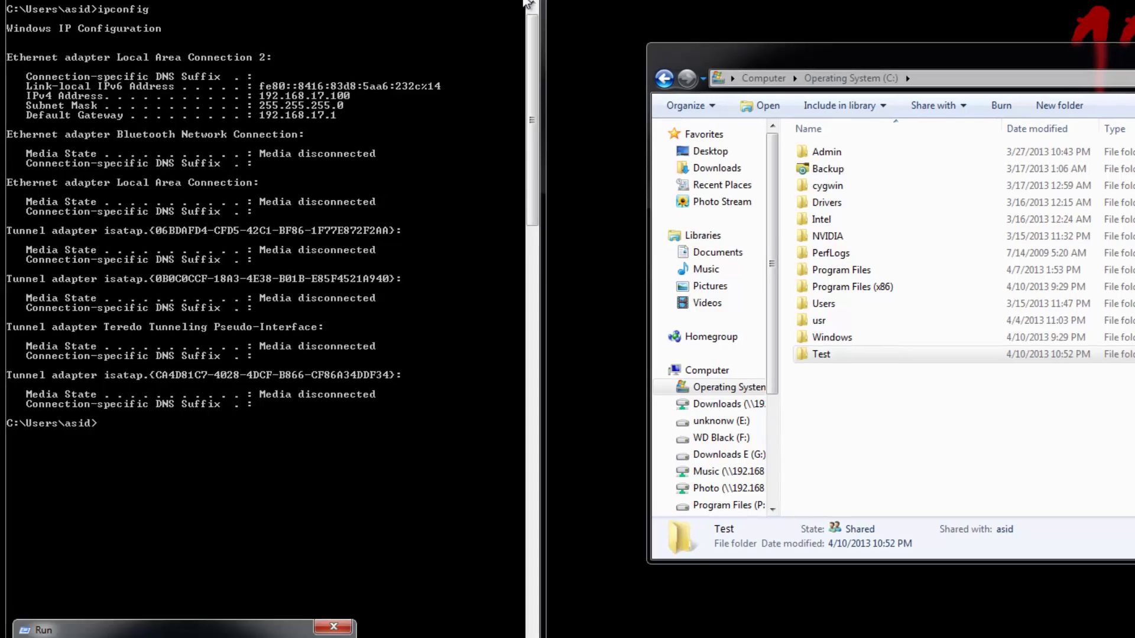
Open \\192.168.17.100 from Run, close cmd, and maximize it to view the printer and Test_share.
{"action": "key", "text": "super+r"}
{"action": "type", "text": "\\\\"}
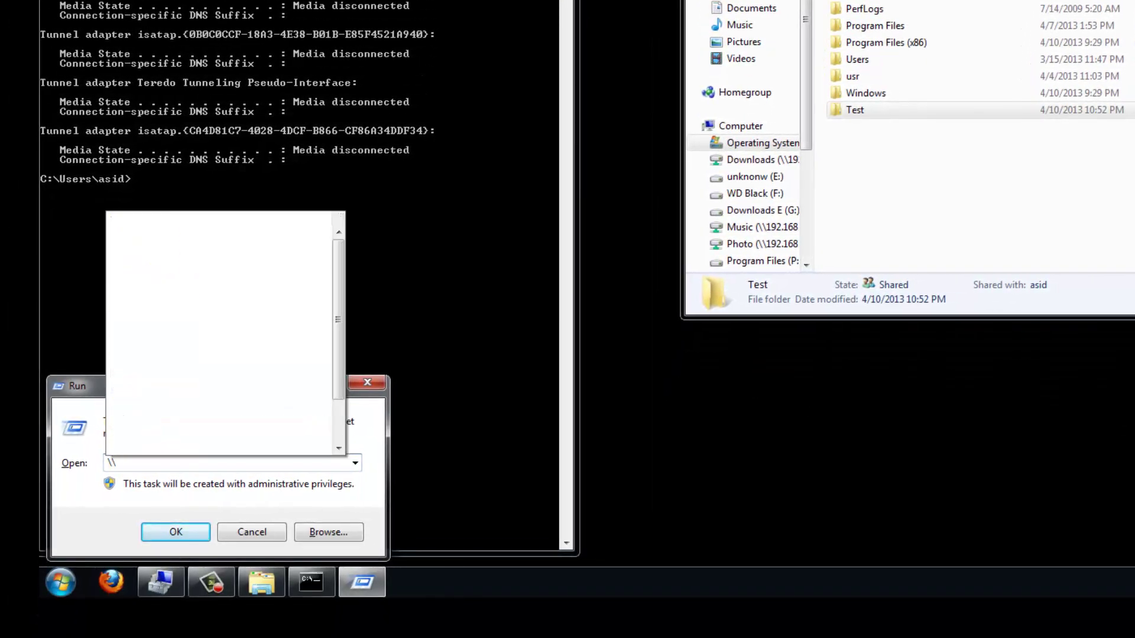
{"action": "type", "text": "192.168.17.100"}
{"action": "key", "text": "Return"}
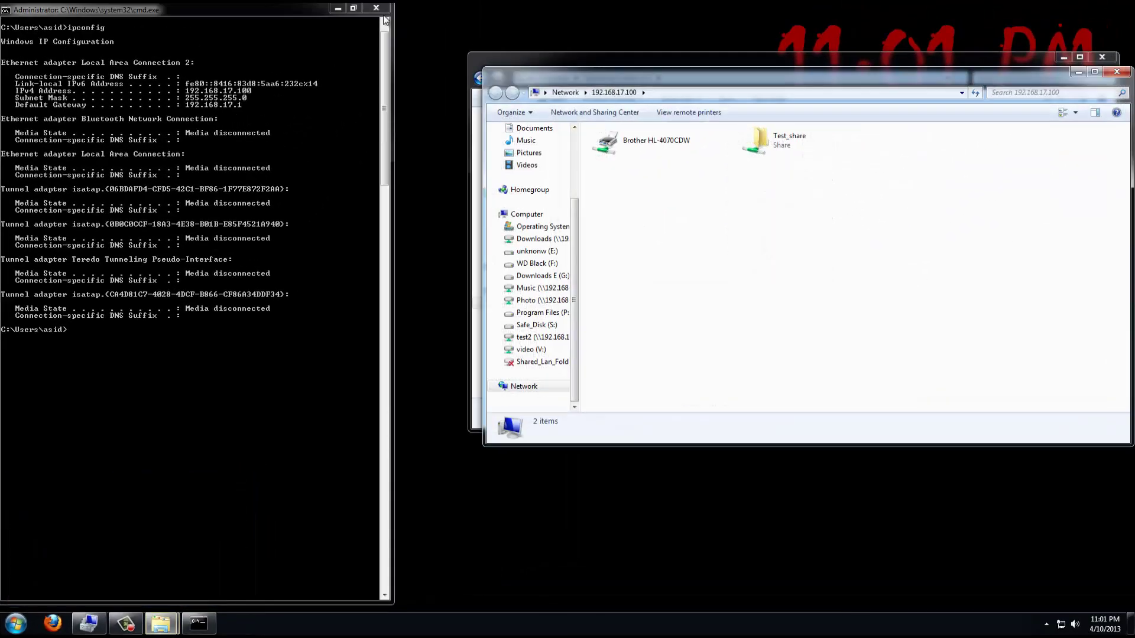
{"action": "left_click", "coordinate": [376, 8]}
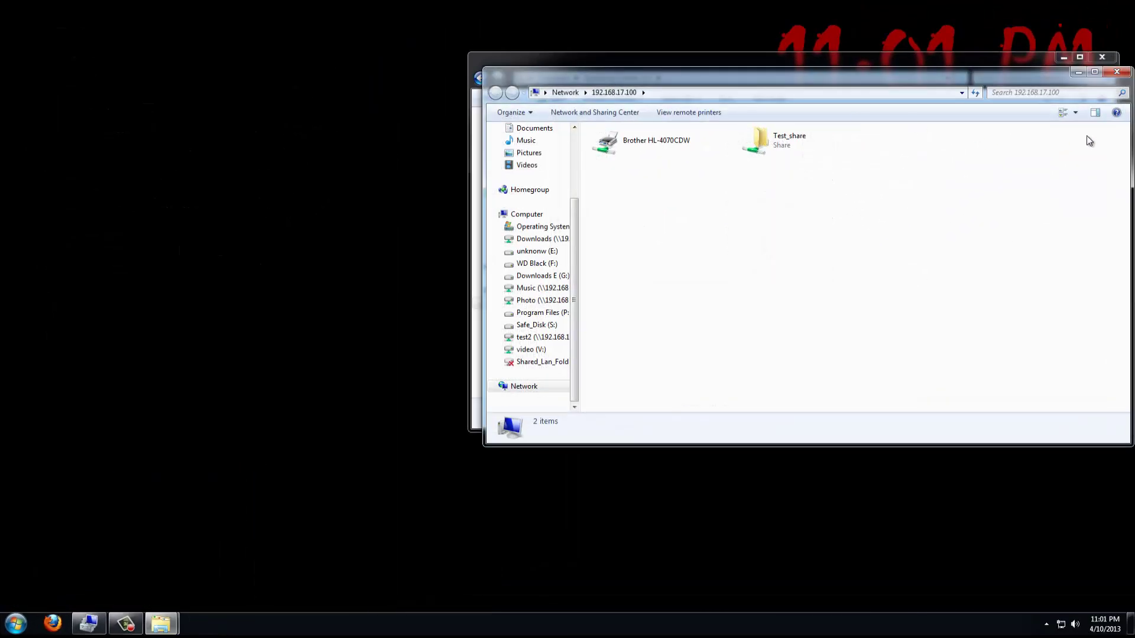
{"action": "left_click", "coordinate": [1094, 72]}
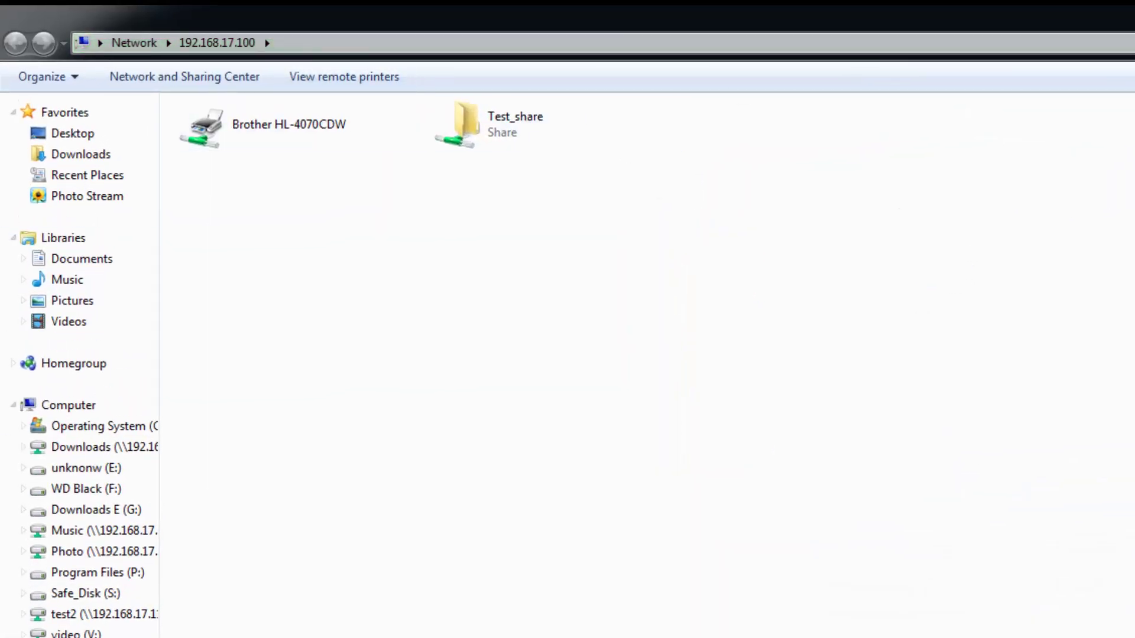
{"action": "left_click", "coordinate": [228, 134]}
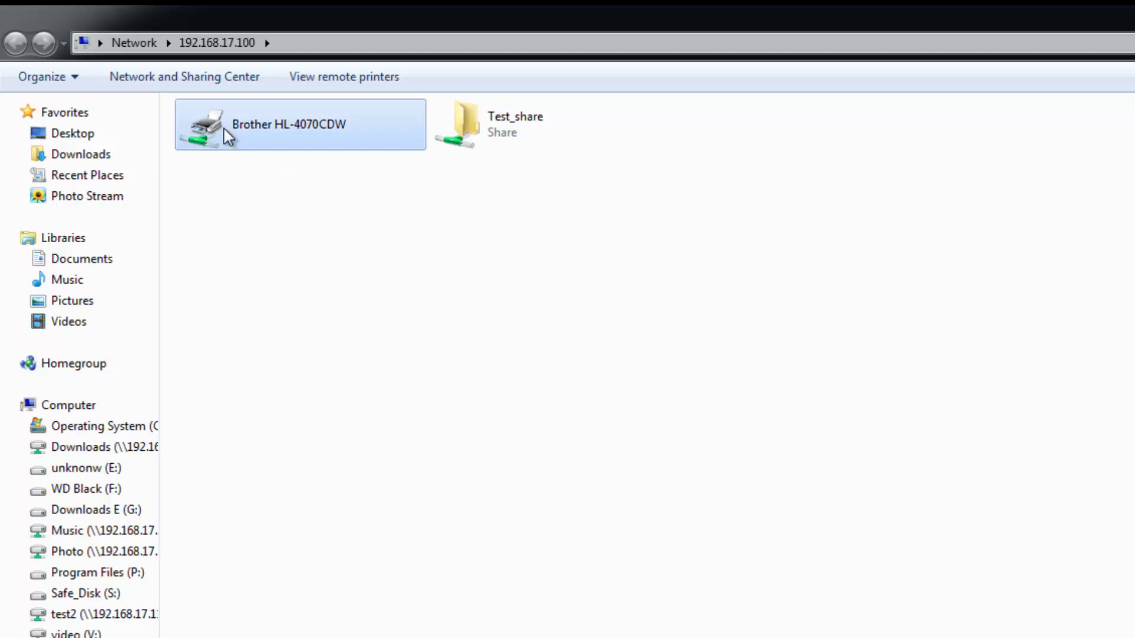
{"action": "left_click", "coordinate": [508, 145]}
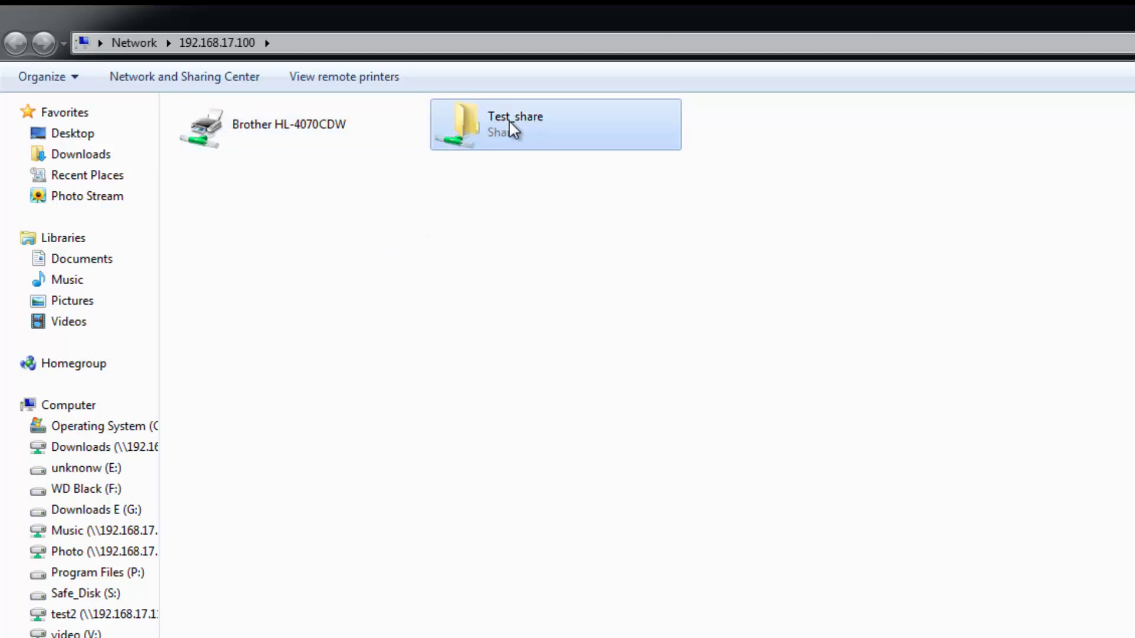
Open Test_share and select the 307.83 and 314.07 driver installers in C:\Admin.
{"action": "double_click", "coordinate": [497, 126]}
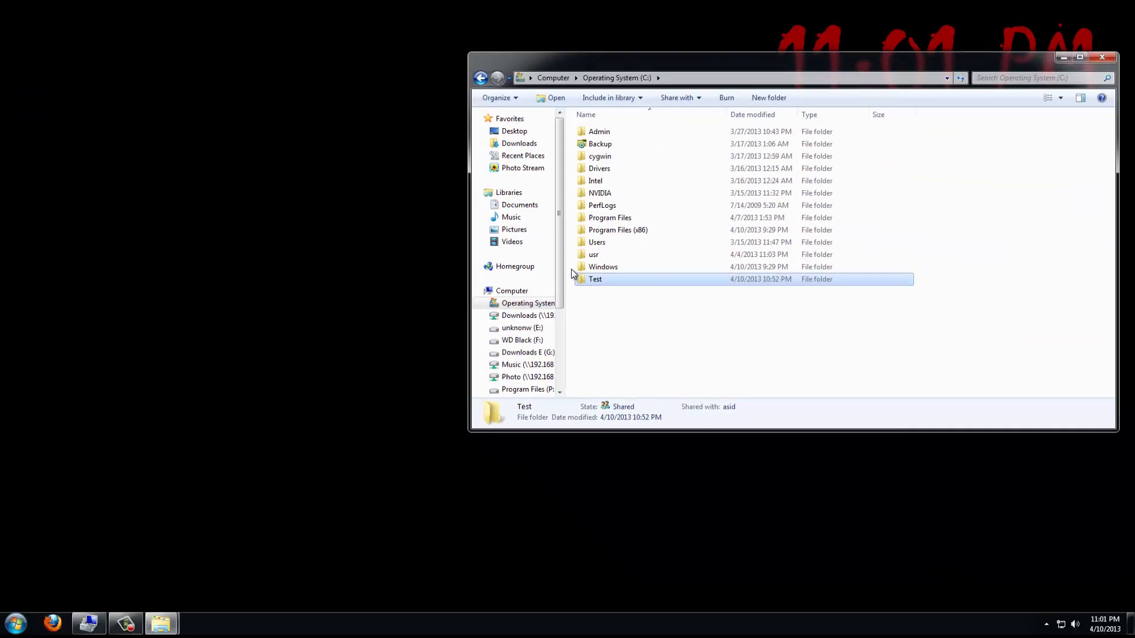
{"action": "left_click", "coordinate": [606, 281], "text": "ctrl"}
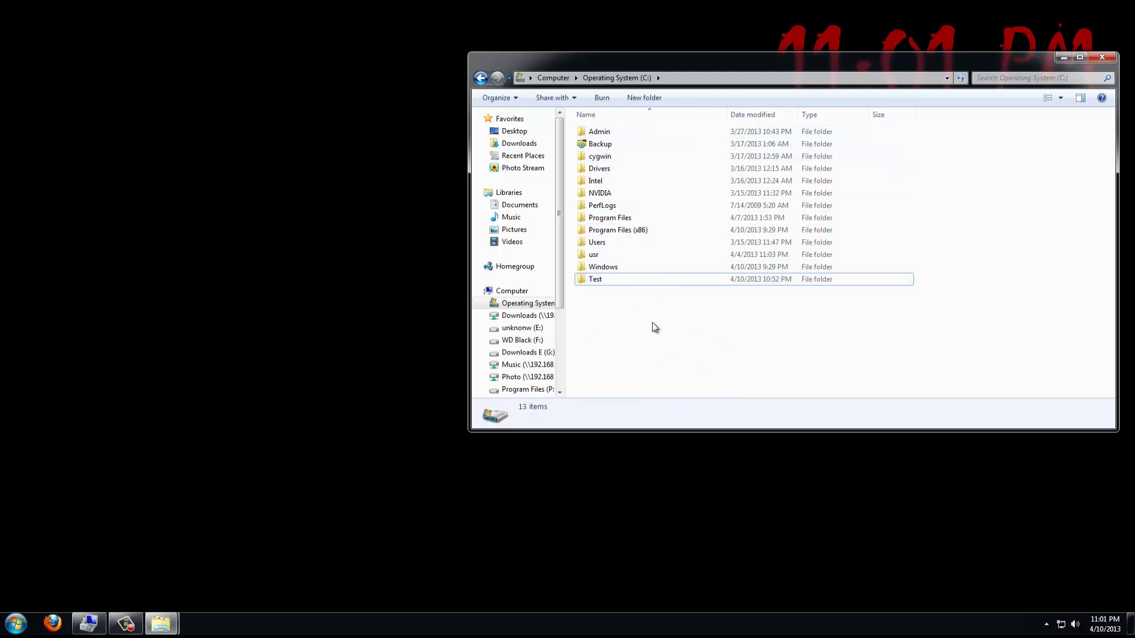
{"action": "double_click", "coordinate": [599, 133]}
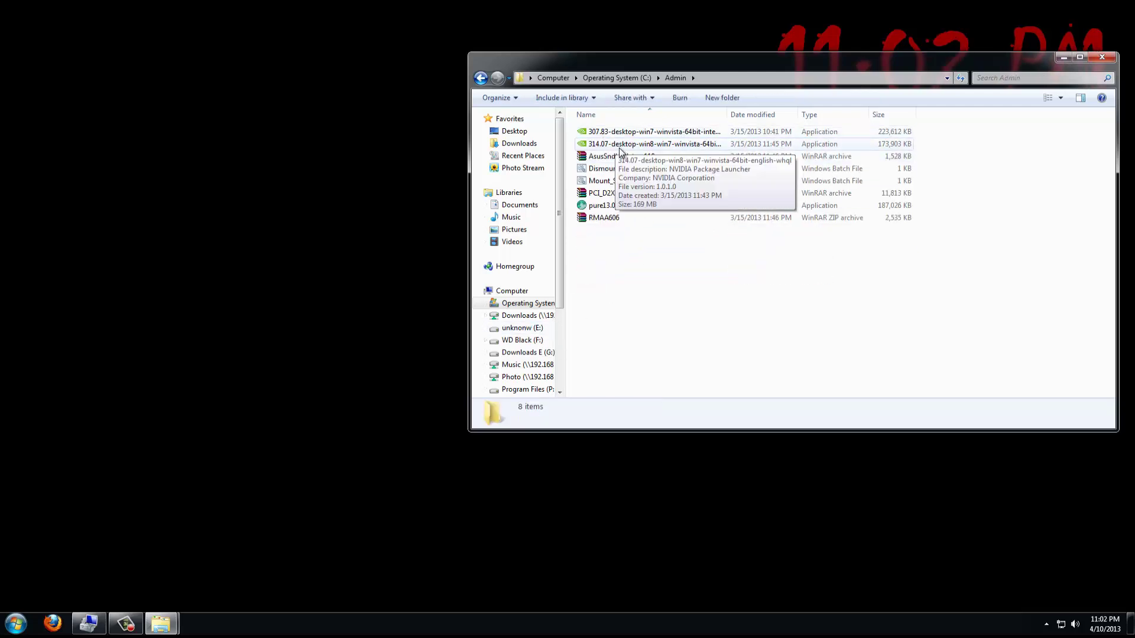
{"action": "left_click", "coordinate": [624, 144]}
{"action": "left_click", "coordinate": [624, 131], "text": "ctrl"}
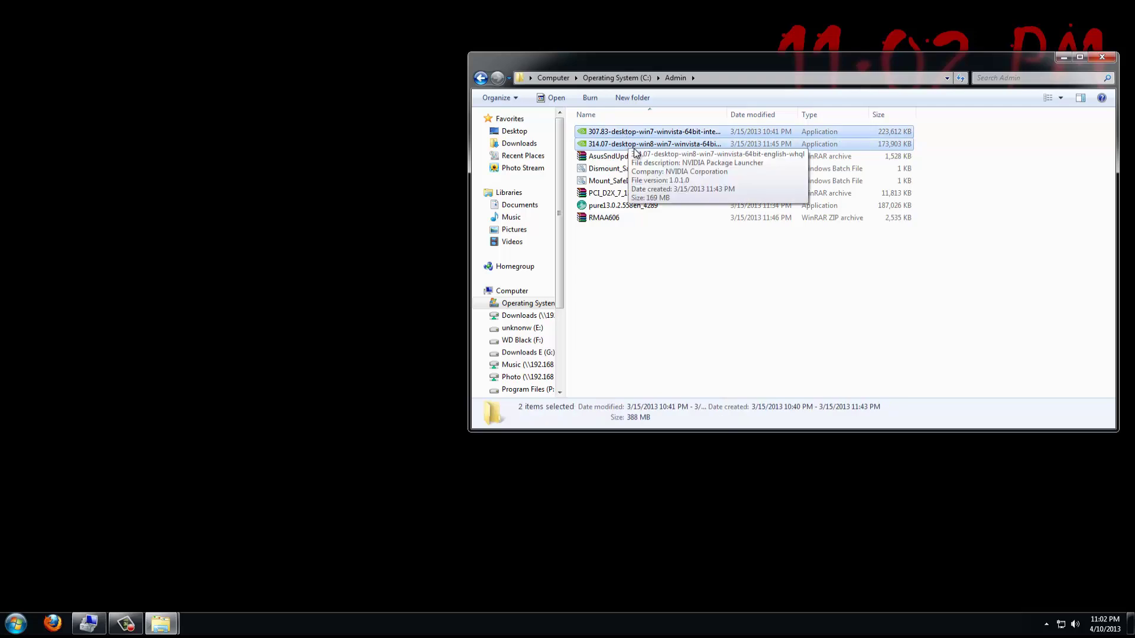
Paste both installers into C:\Test and switch back to the Test_share window.
{"action": "left_click", "coordinate": [481, 77]}
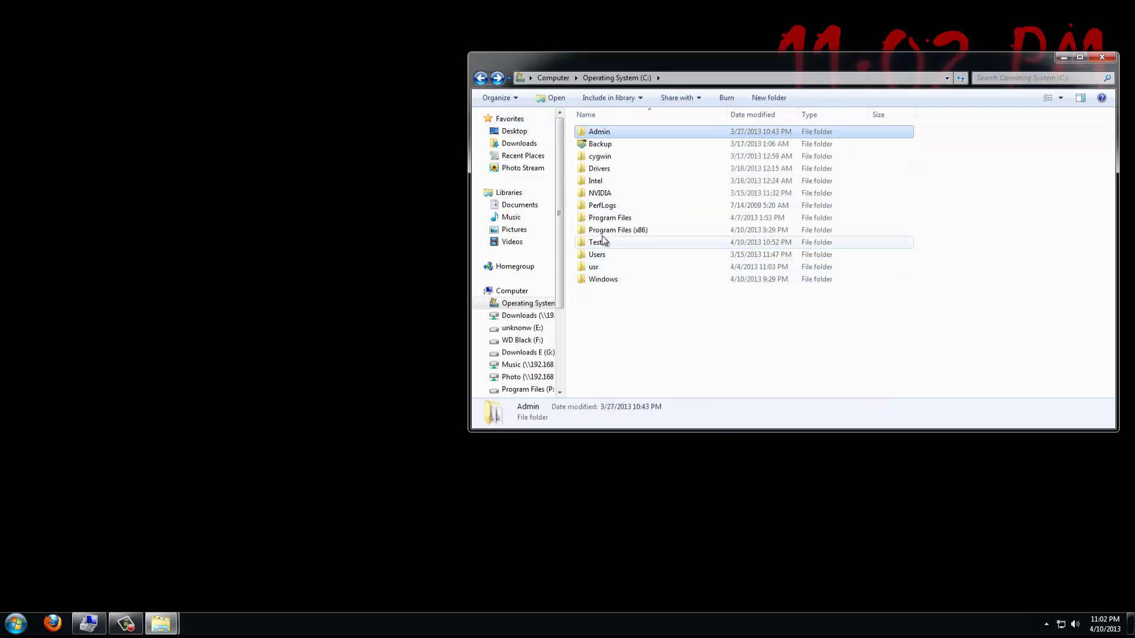
{"action": "double_click", "coordinate": [598, 244]}
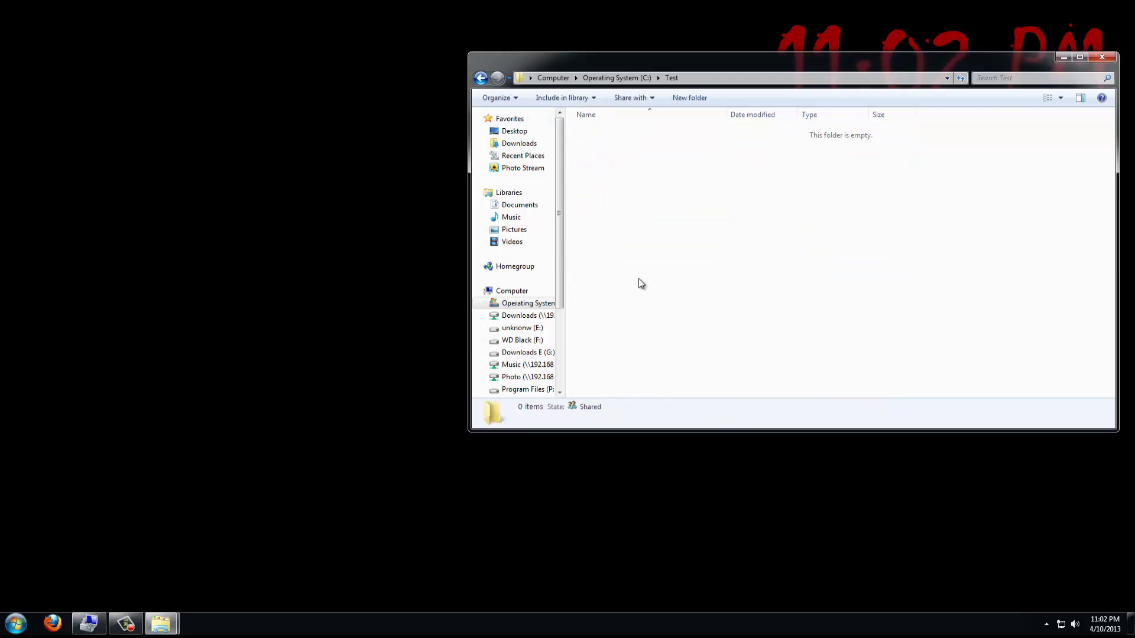
{"action": "key", "text": "ctrl+v"}
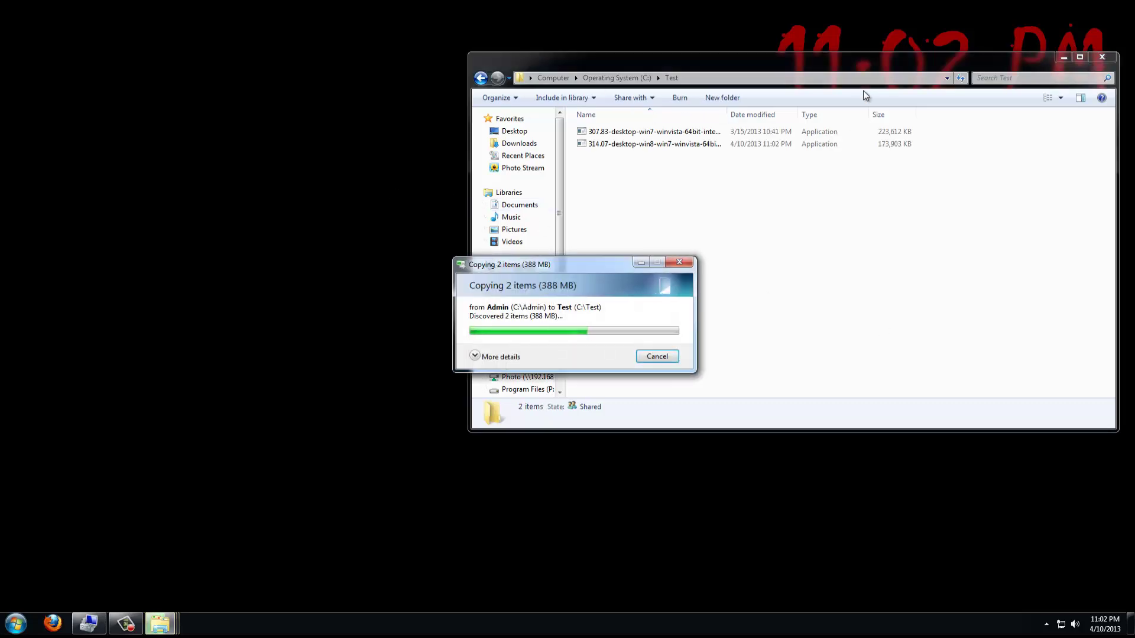
{"action": "left_click", "coordinate": [1102, 57]}
{"action": "mouse_move", "coordinate": [161, 623]}
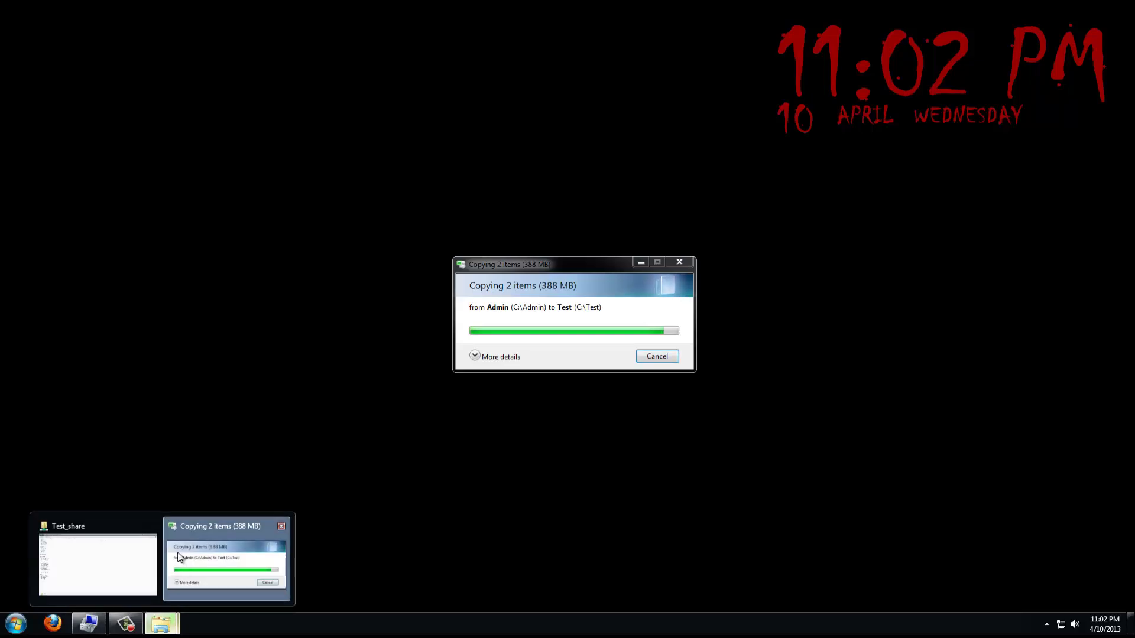
{"action": "left_click", "coordinate": [121, 557]}
{"action": "key", "text": "alt+d"}
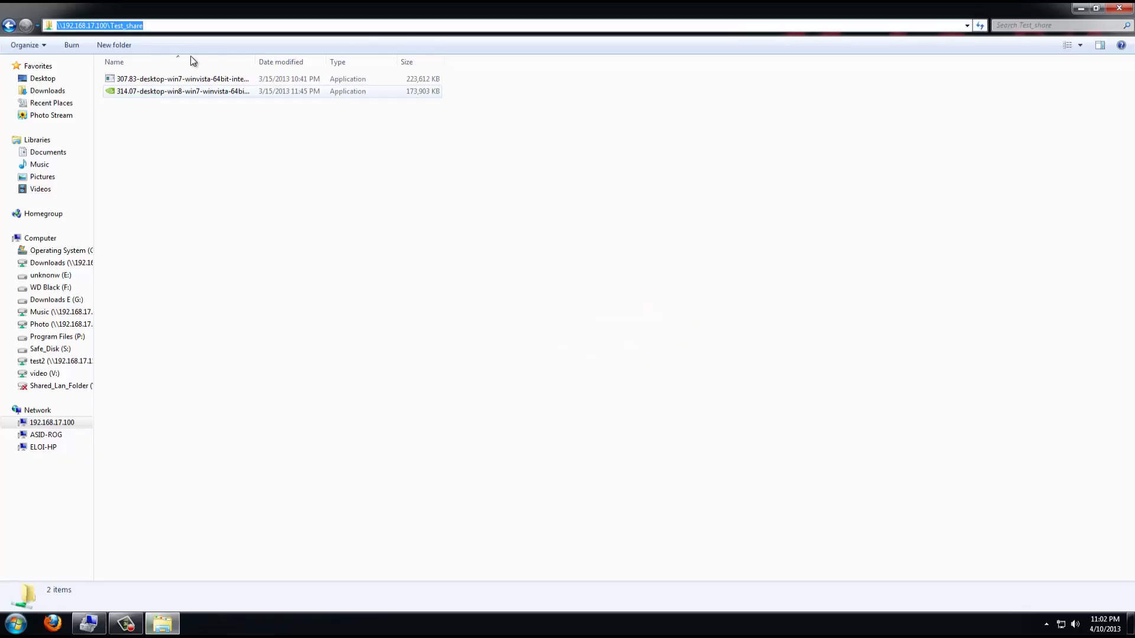
{"action": "left_click_drag", "start_coordinate": [60, 25], "coordinate": [128, 25]}
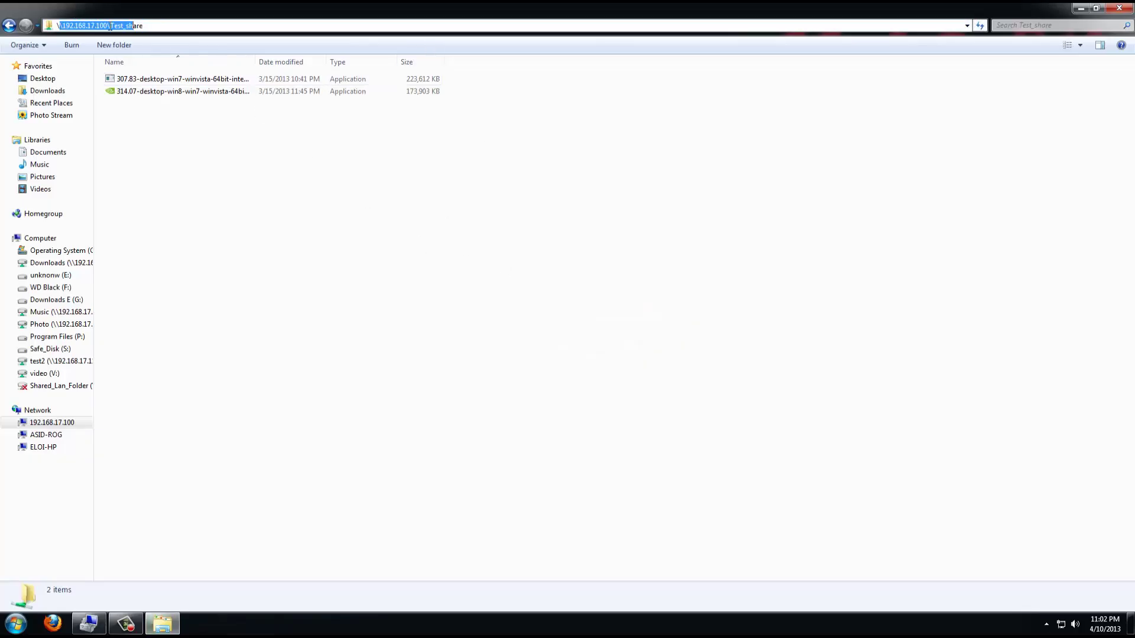
{"action": "left_click", "coordinate": [222, 164]}
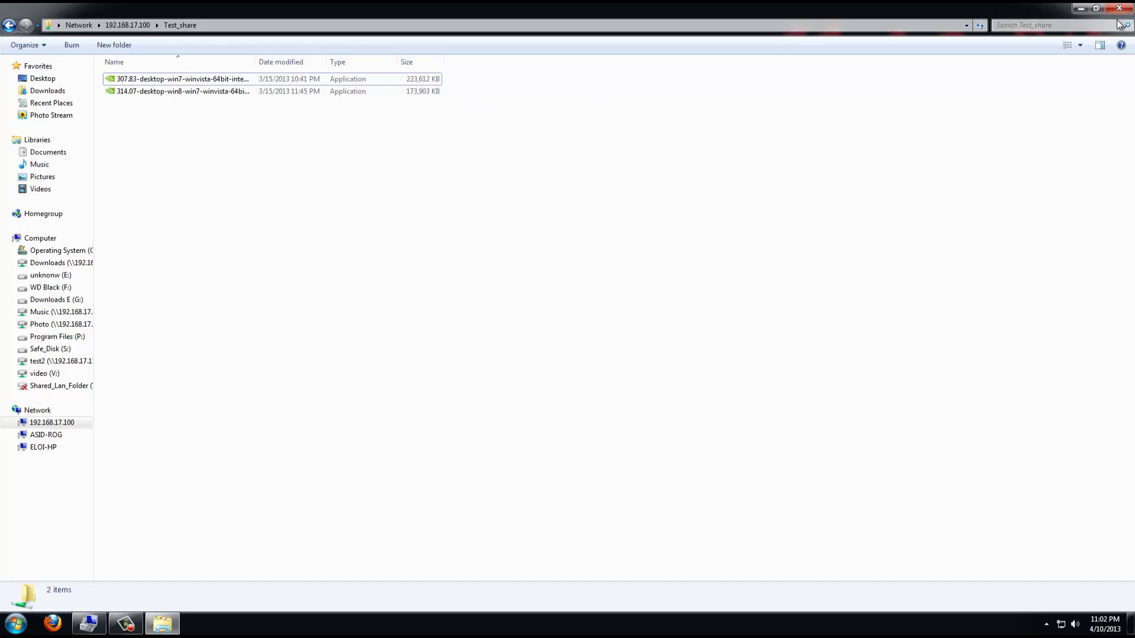
Reopen \\192.168.17.100 from Run, select Test_share, then close that network window.
{"action": "key", "text": "super+r"}
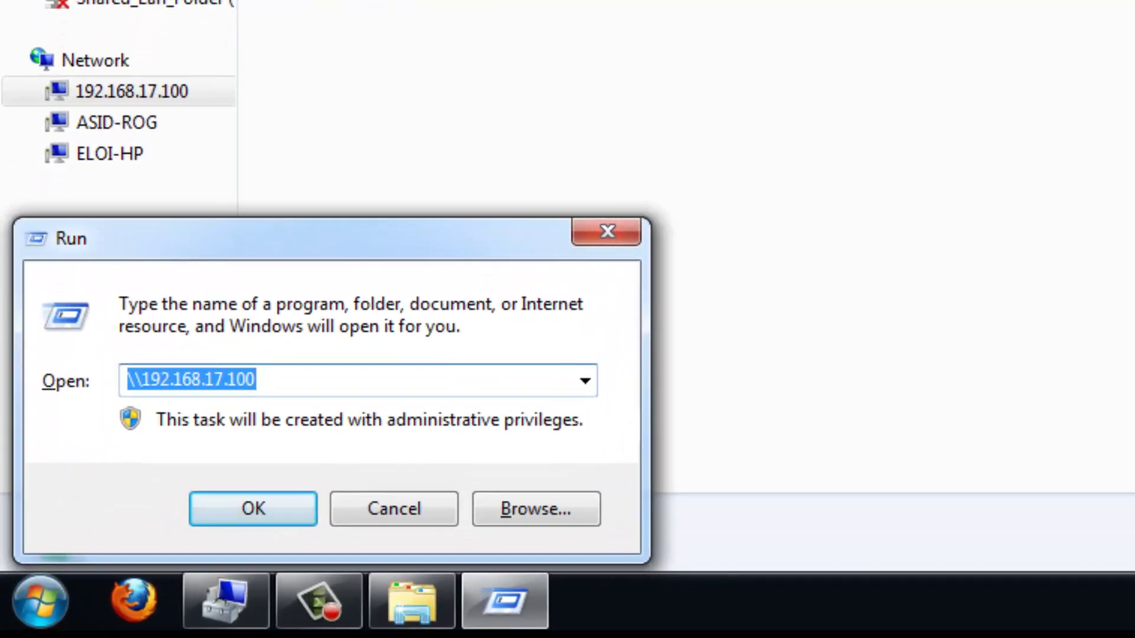
{"action": "key", "text": "Right"}
{"action": "key", "text": "Left"}
{"action": "key", "text": "Left"}
{"action": "key", "text": "Left"}
{"action": "key", "text": "Left"}
{"action": "key", "text": "Left"}
{"action": "key", "text": "Left"}
{"action": "key", "text": "Left"}
{"action": "key", "text": "Left"}
{"action": "key", "text": "Left"}
{"action": "key", "text": "Left"}
{"action": "key", "text": "Left"}
{"action": "key", "text": "Left"}
{"action": "key", "text": "Left"}
{"action": "key", "text": "Left"}
{"action": "key", "text": "Left"}
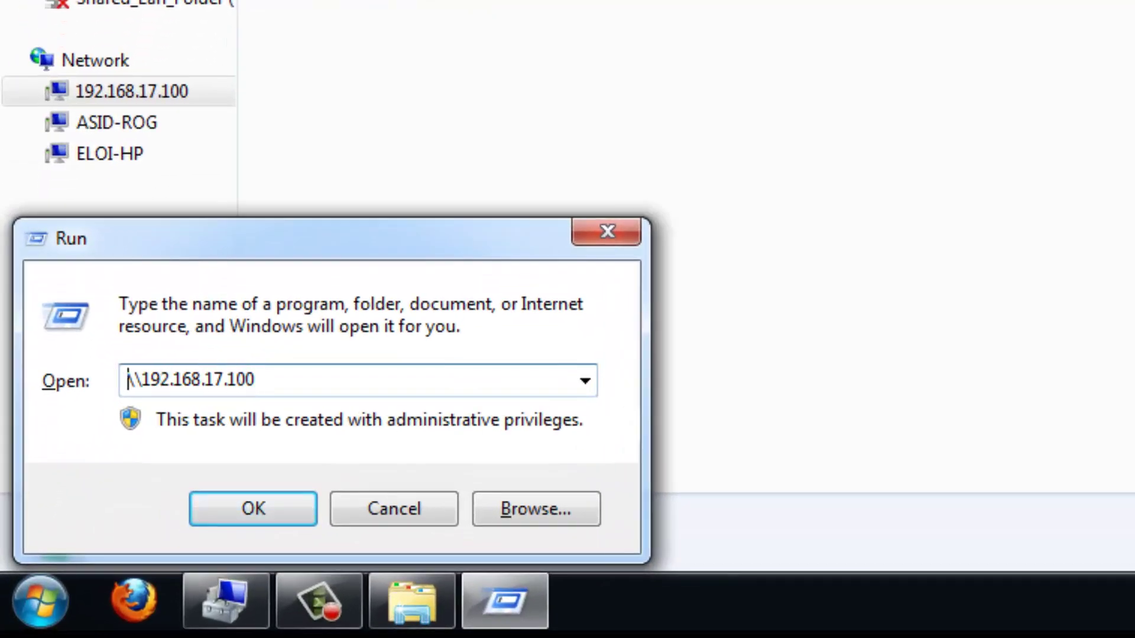
{"action": "key", "text": "Right"}
{"action": "key", "text": "Right"}
{"action": "key", "text": "Right"}
{"action": "key", "text": "Right"}
{"action": "key", "text": "Right"}
{"action": "key", "text": "Right"}
{"action": "key", "text": "Right"}
{"action": "key", "text": "Right"}
{"action": "key", "text": "Right"}
{"action": "key", "text": "Right"}
{"action": "key", "text": "Right"}
{"action": "key", "text": "Right"}
{"action": "key", "text": "Right"}
{"action": "key", "text": "Right"}
{"action": "key", "text": "Right"}
{"action": "key", "text": "Return"}
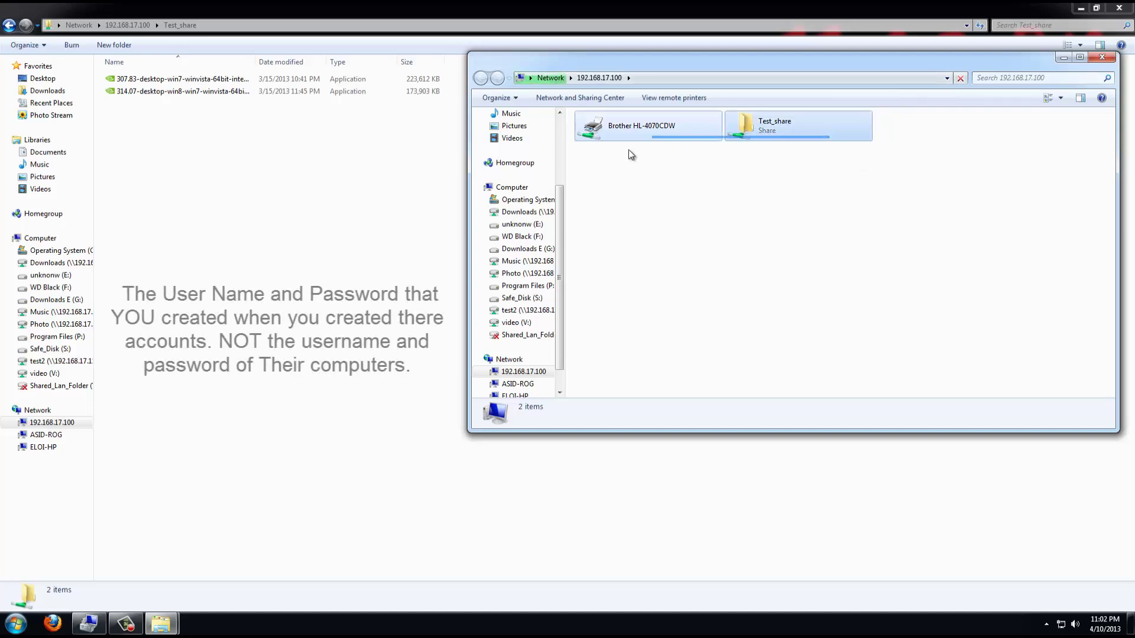
{"action": "left_click", "coordinate": [769, 126]}
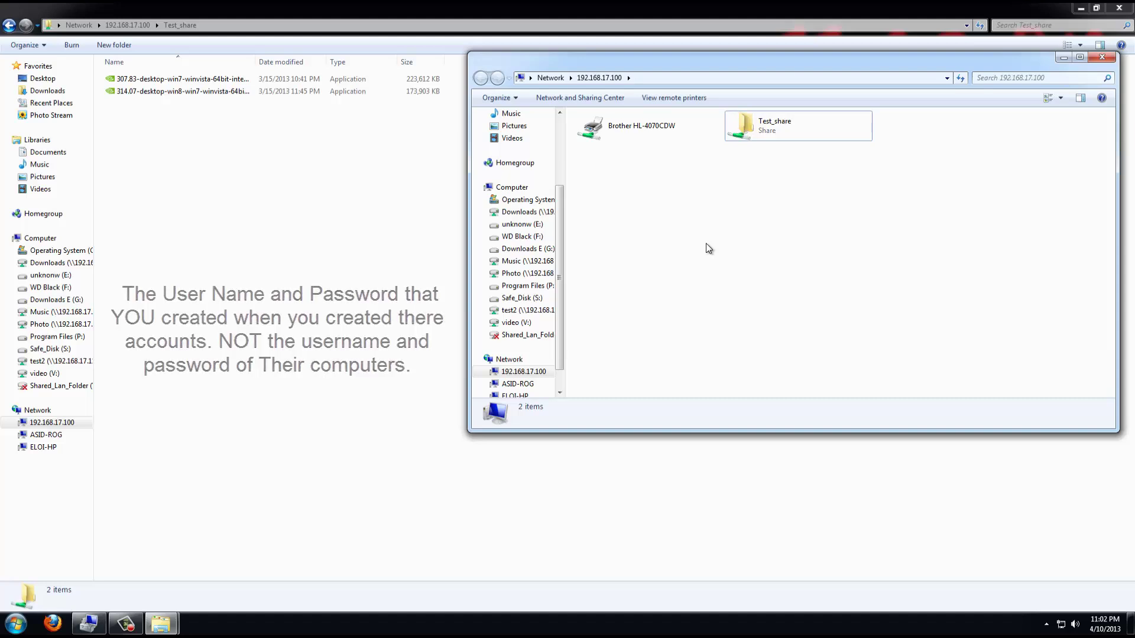
{"action": "left_click", "coordinate": [1110, 59]}
Close Test_share, open Computer from Start, and choose Tools > Map network drive.
{"action": "left_click", "coordinate": [1124, 13]}
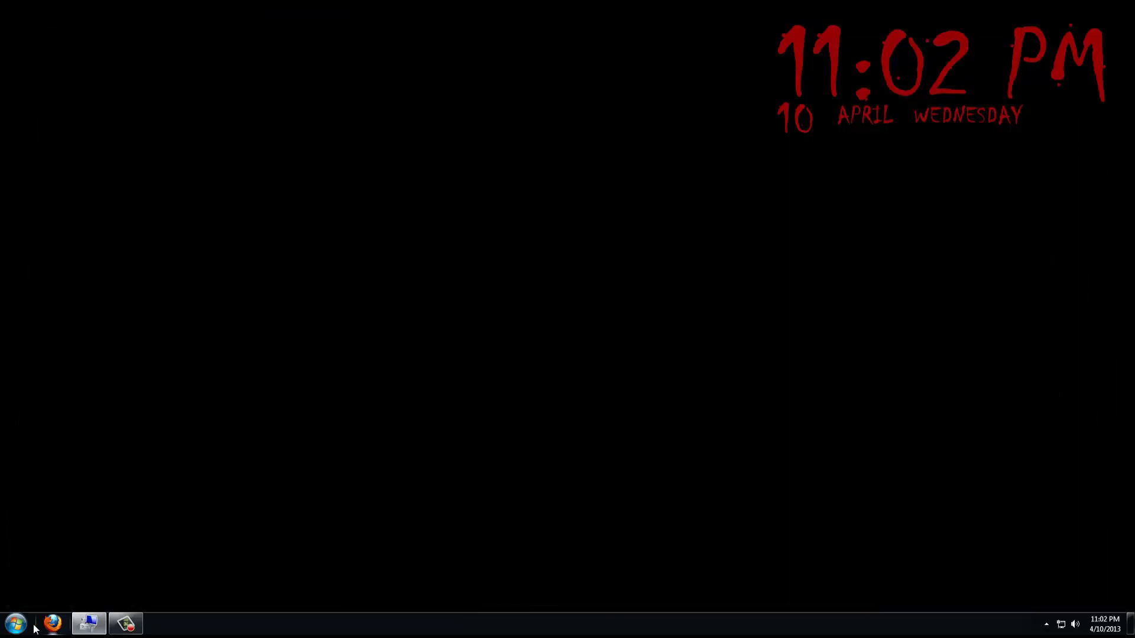
{"action": "left_click", "coordinate": [16, 624]}
{"action": "left_click", "coordinate": [177, 452]}
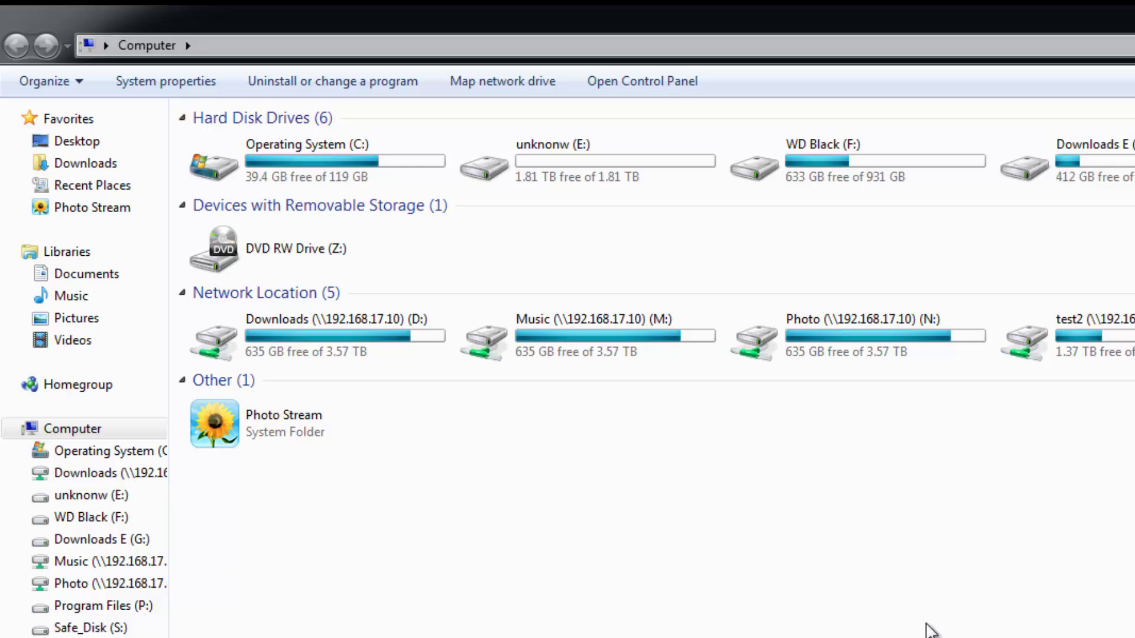
{"action": "key", "text": "alt"}
{"action": "key", "text": "alt"}
{"action": "key", "text": "alt"}
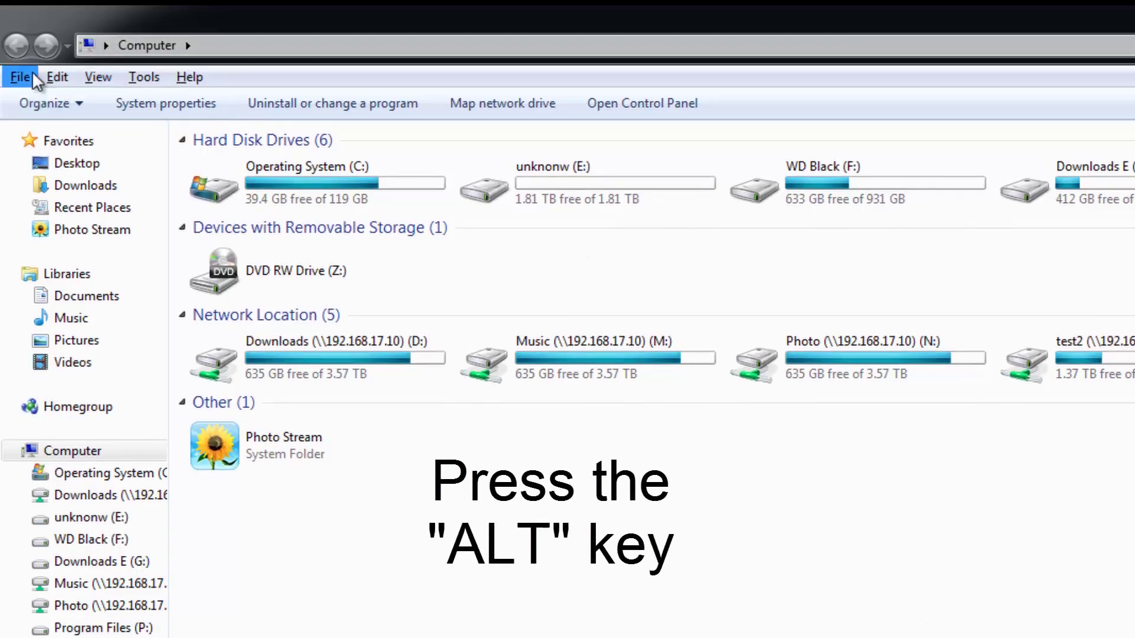
{"action": "left_click", "coordinate": [150, 74]}
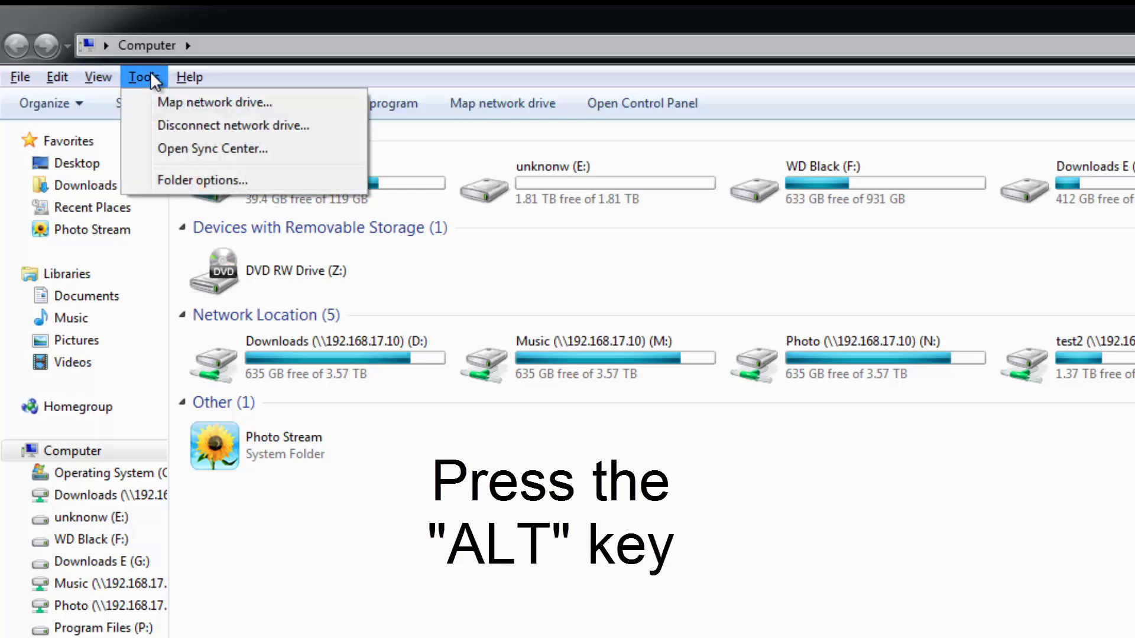
{"action": "left_click", "coordinate": [163, 99]}
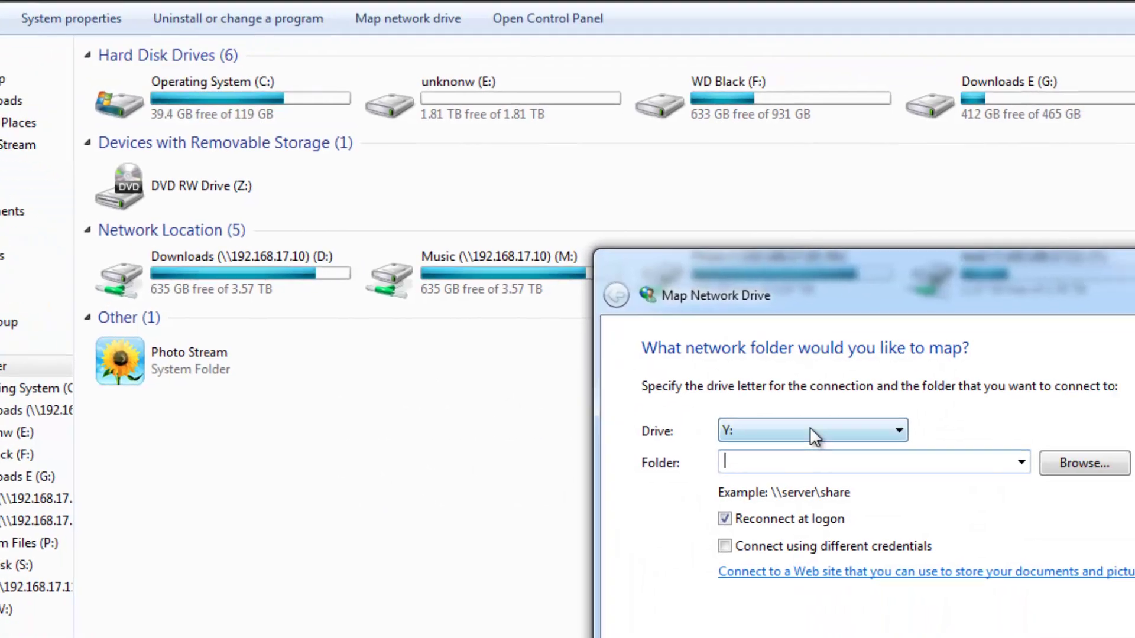
Map Test_share on \\192.168.17.100 to drive letter J:.
{"action": "left_click", "coordinate": [810, 430]}
{"action": "left_click", "coordinate": [757, 637]}
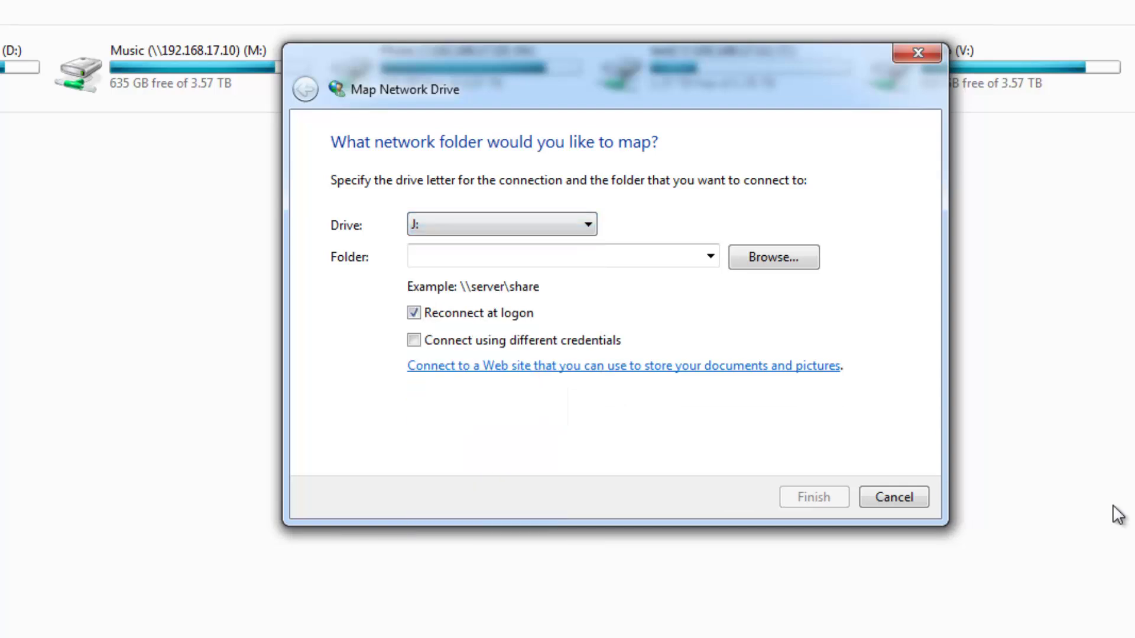
{"action": "left_click", "coordinate": [627, 256]}
{"action": "type", "text": "\\\\"}
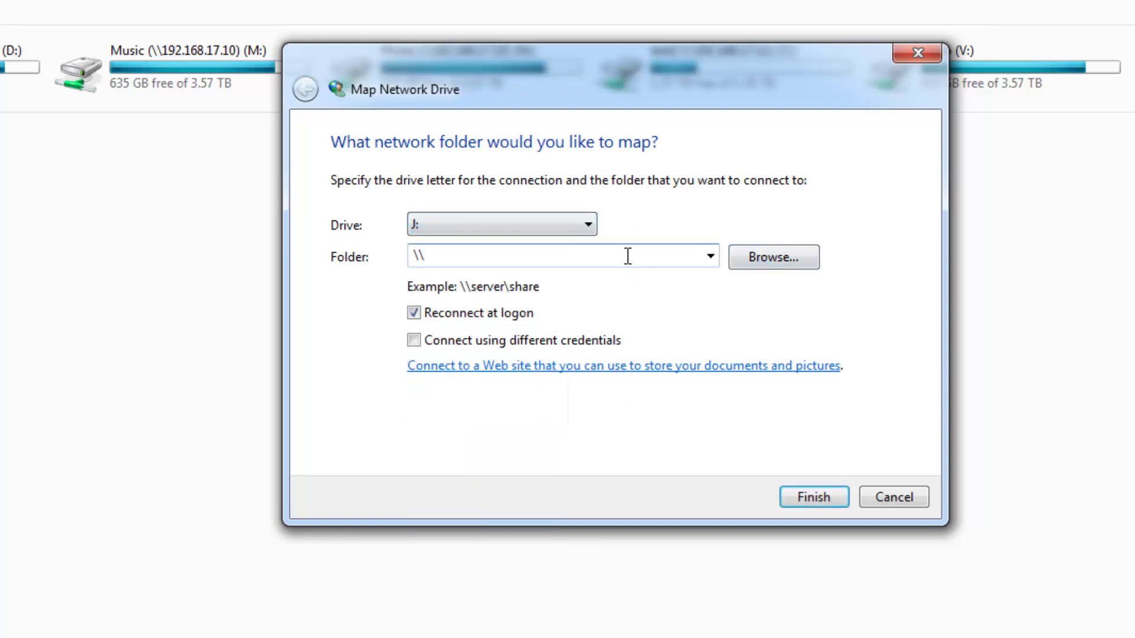
{"action": "type", "text": "192.168.17.100"}
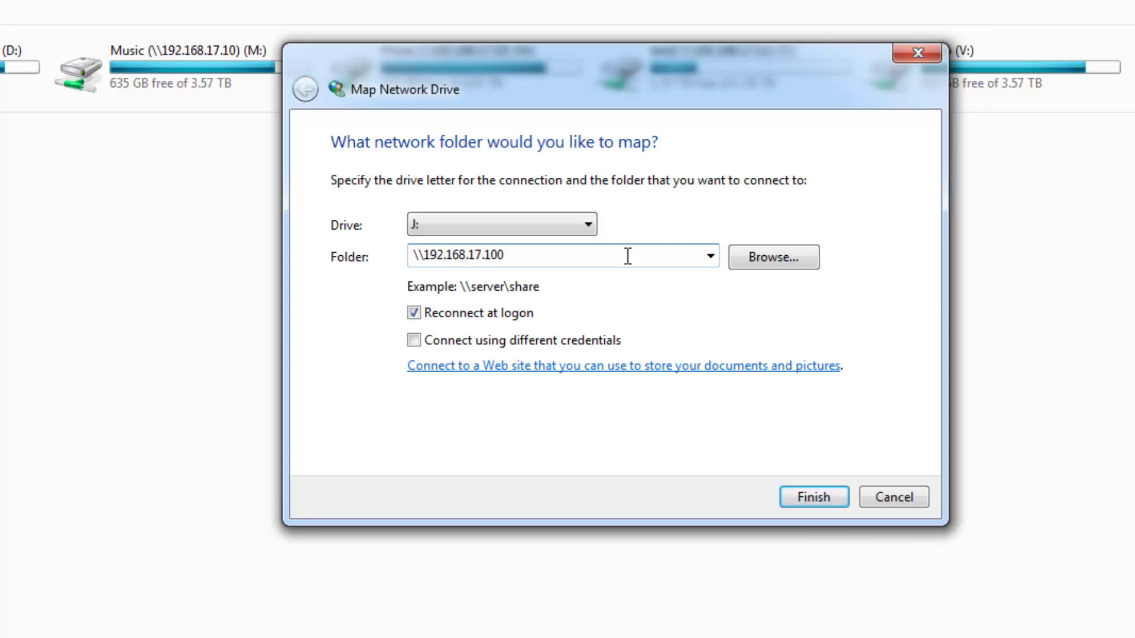
{"action": "left_click", "coordinate": [782, 253]}
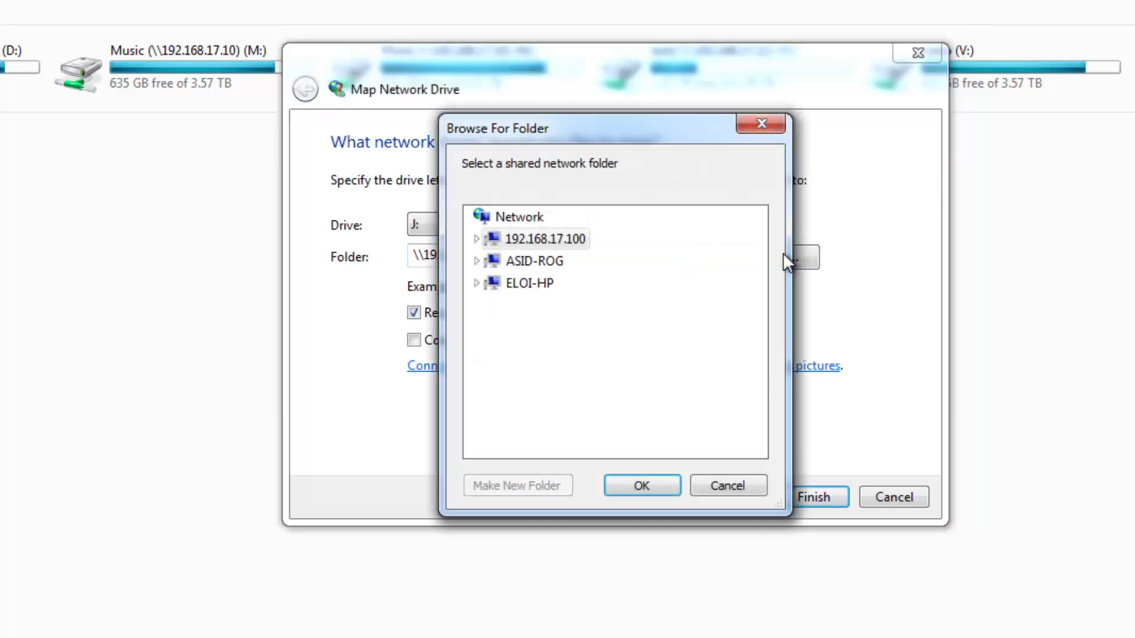
{"action": "left_click", "coordinate": [477, 240]}
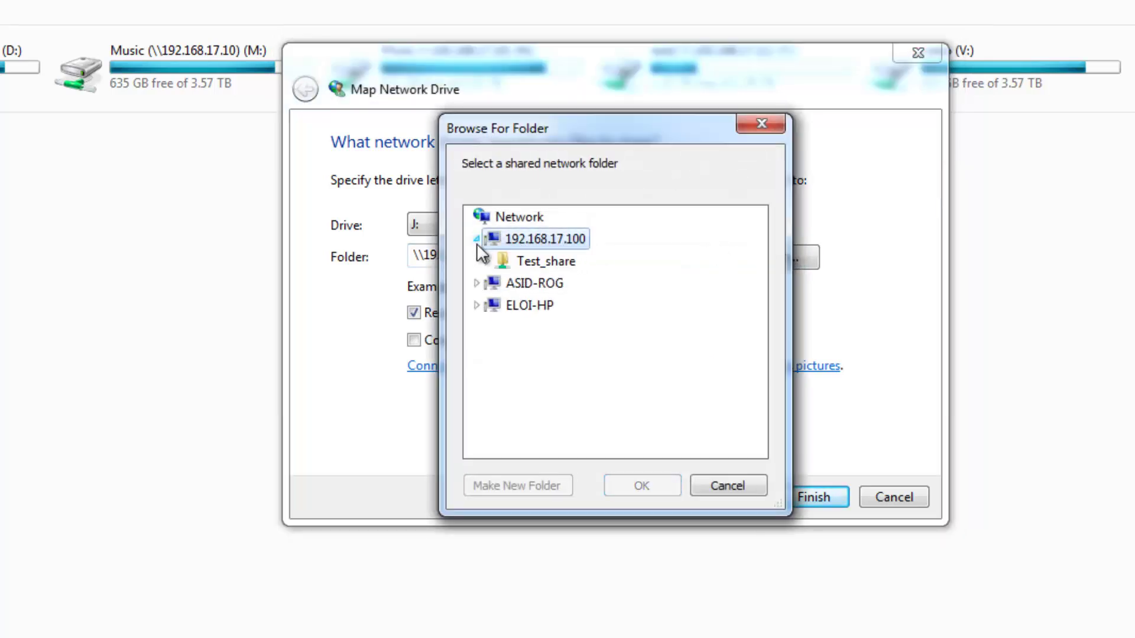
{"action": "left_click", "coordinate": [532, 262]}
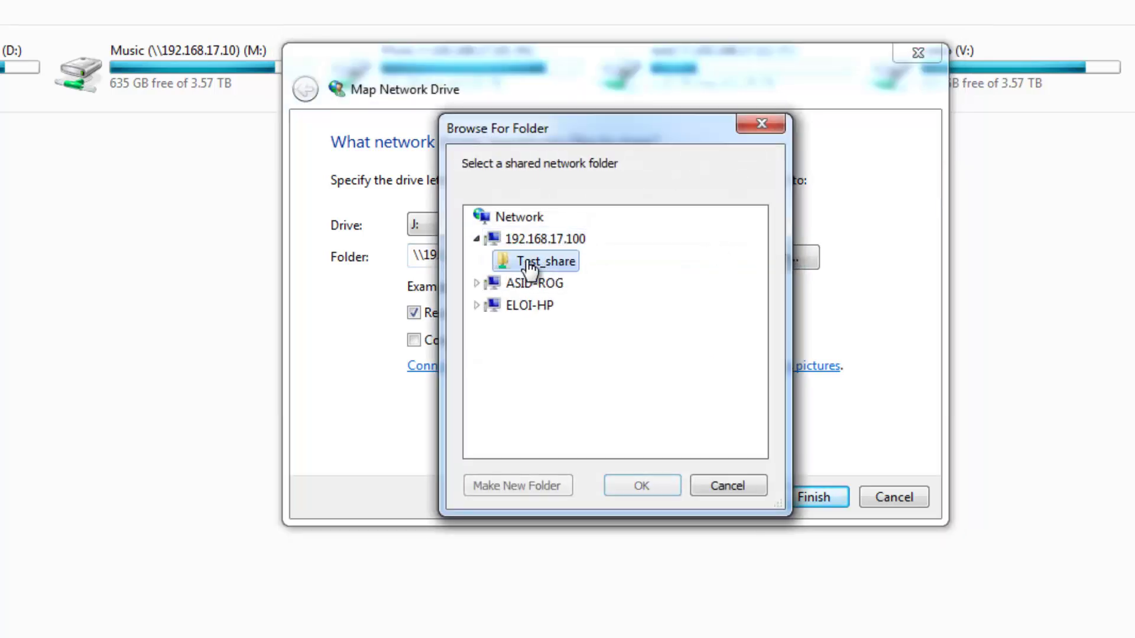
{"action": "left_click", "coordinate": [644, 484]}
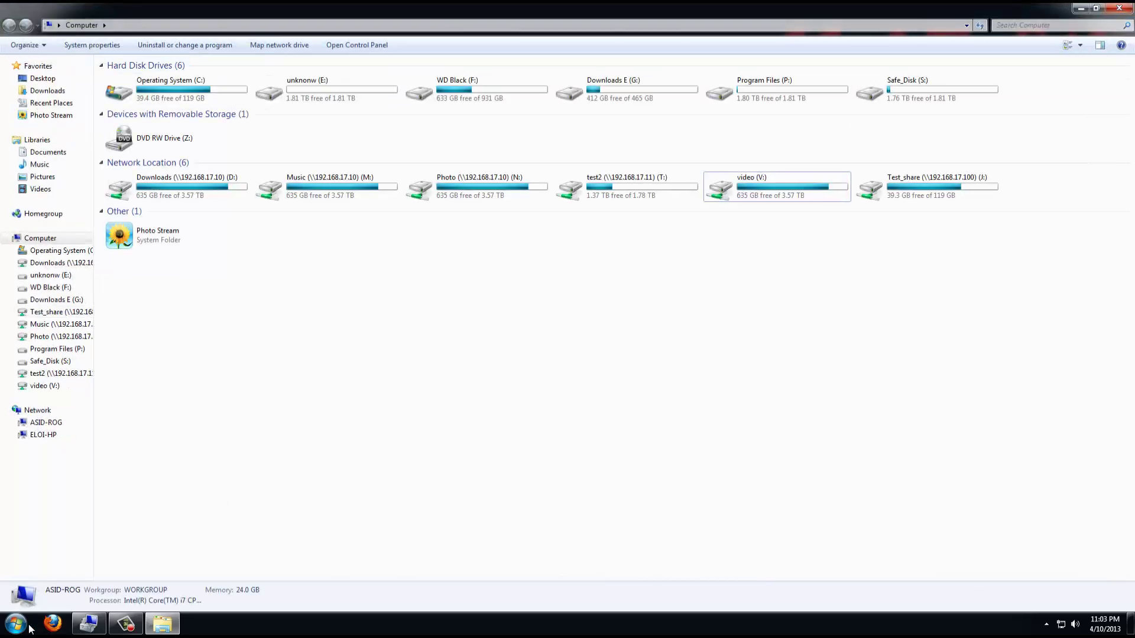
{"action": "left_click", "coordinate": [30, 628]}
{"action": "left_click", "coordinate": [179, 451]}
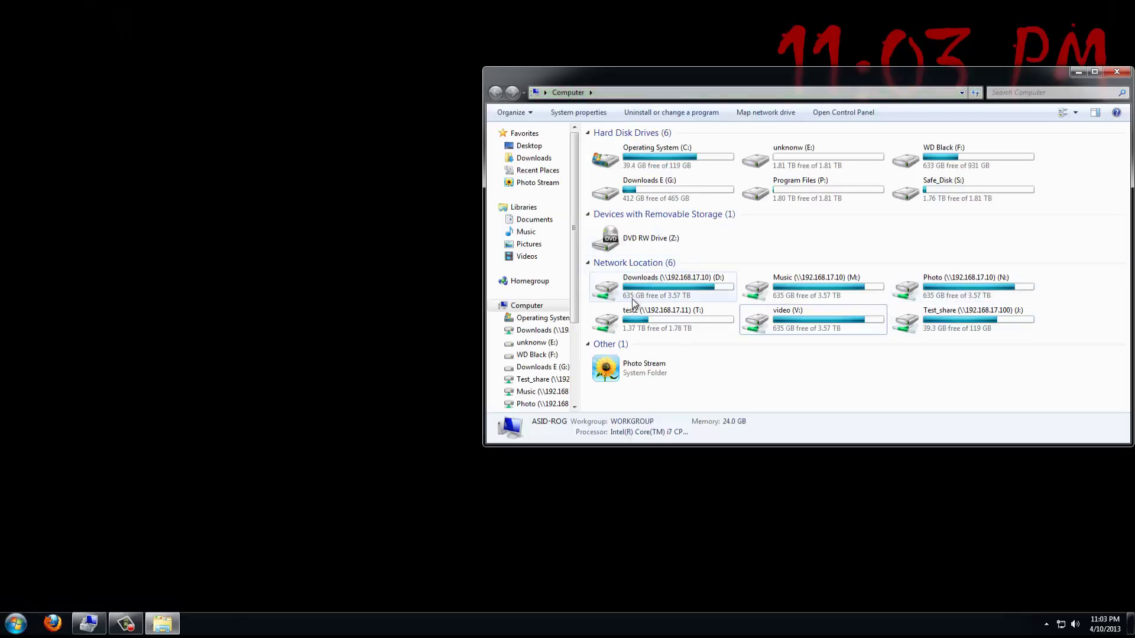
{"action": "left_click", "coordinate": [1095, 71]}
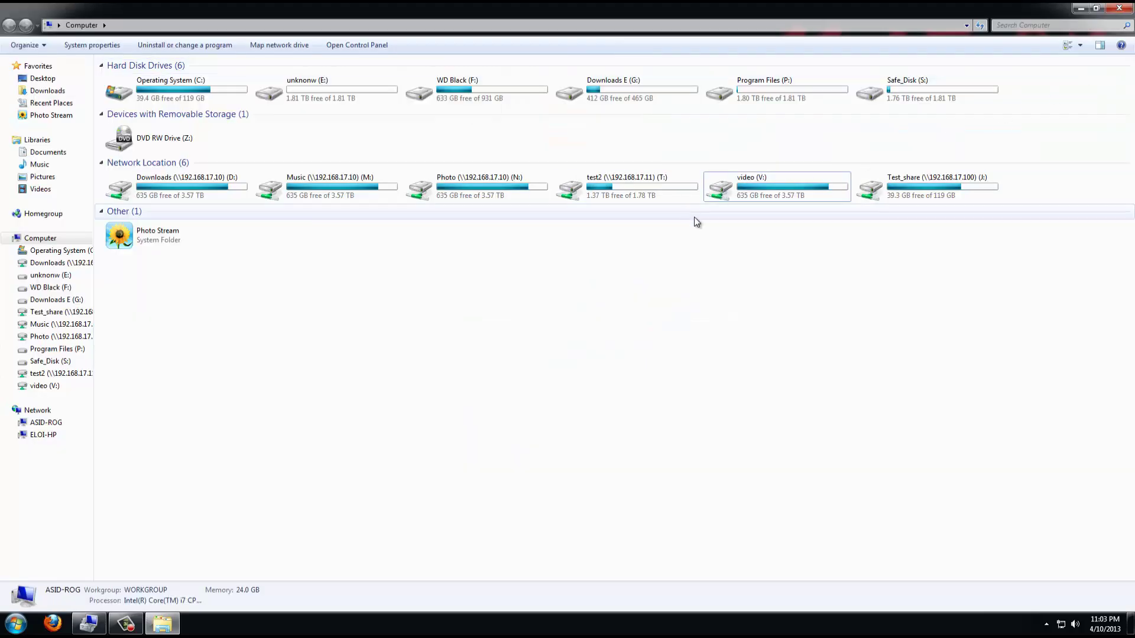
{"action": "double_click", "coordinate": [910, 180]}
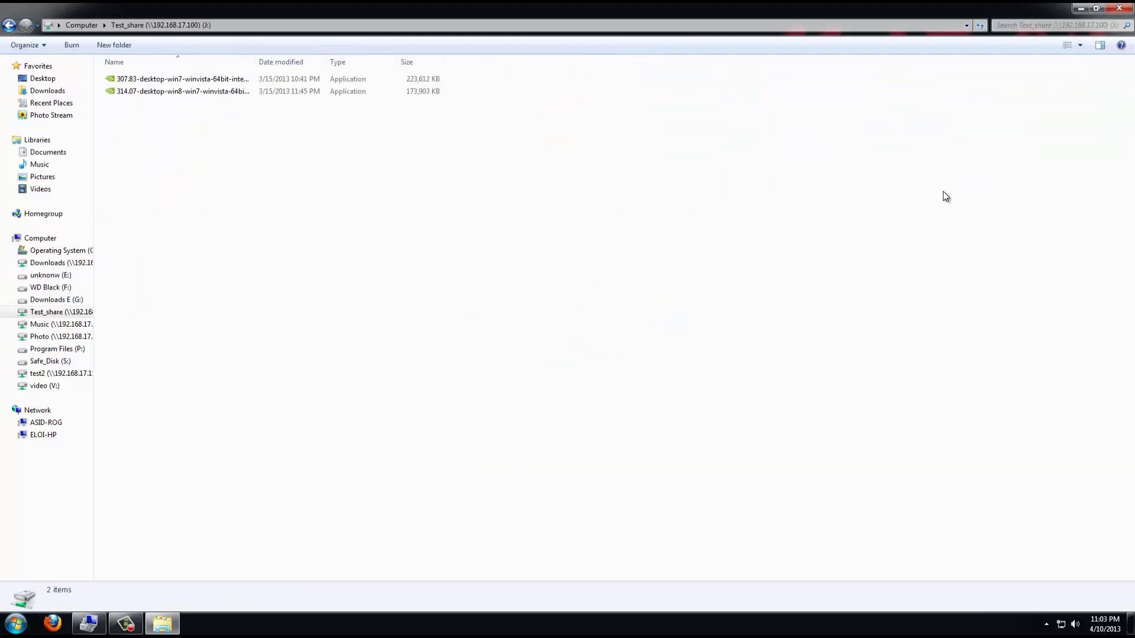
{"action": "left_click", "coordinate": [17, 28]}
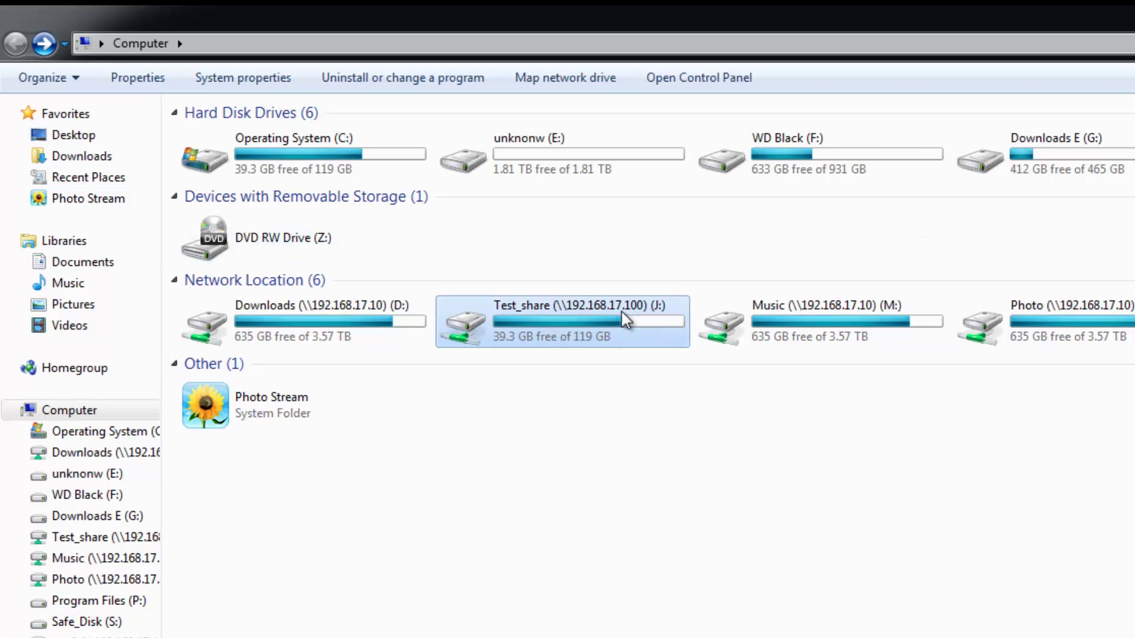
{"action": "left_click", "coordinate": [590, 440]}
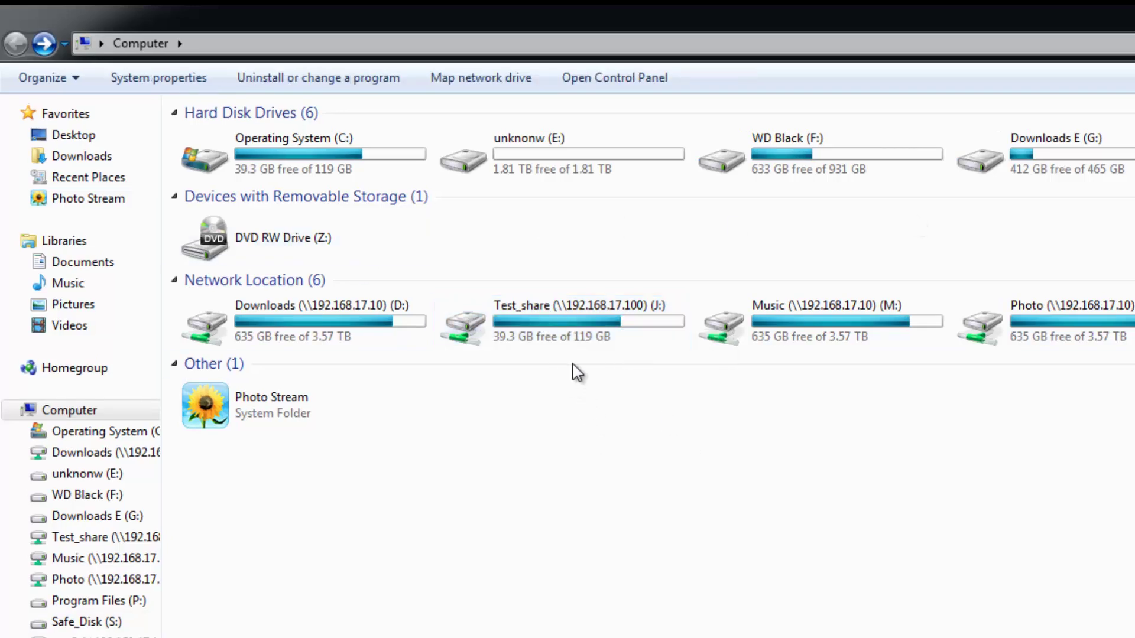
Rename the Test_share (J:) drive to 'funky shared folder' and open it to view its files.
{"action": "right_click", "coordinate": [513, 322]}
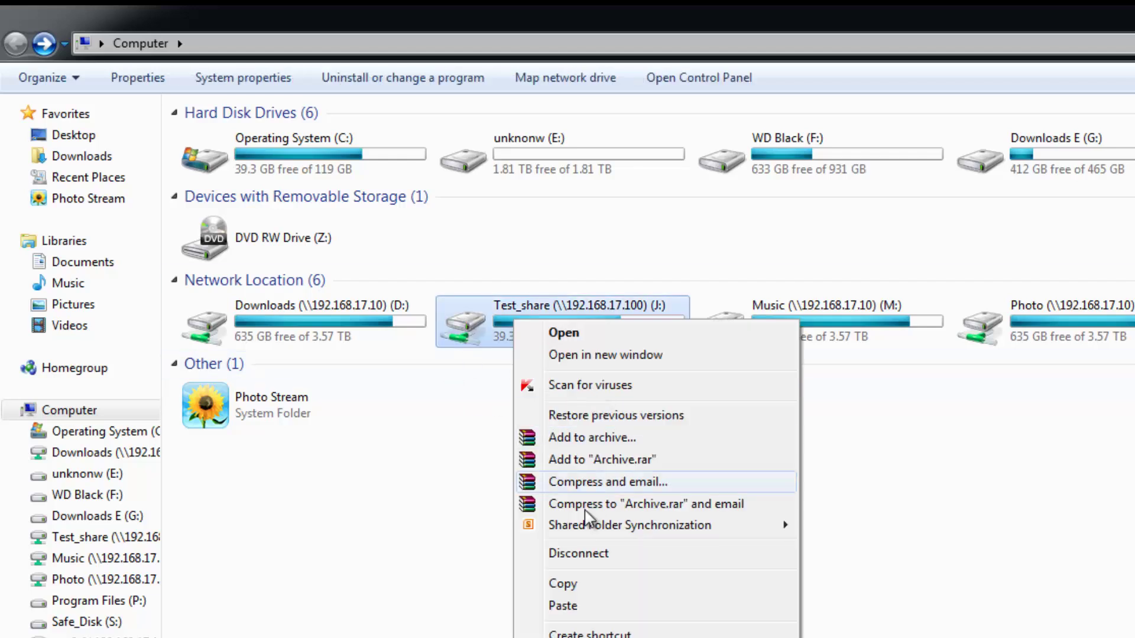
{"action": "key", "text": "m"}
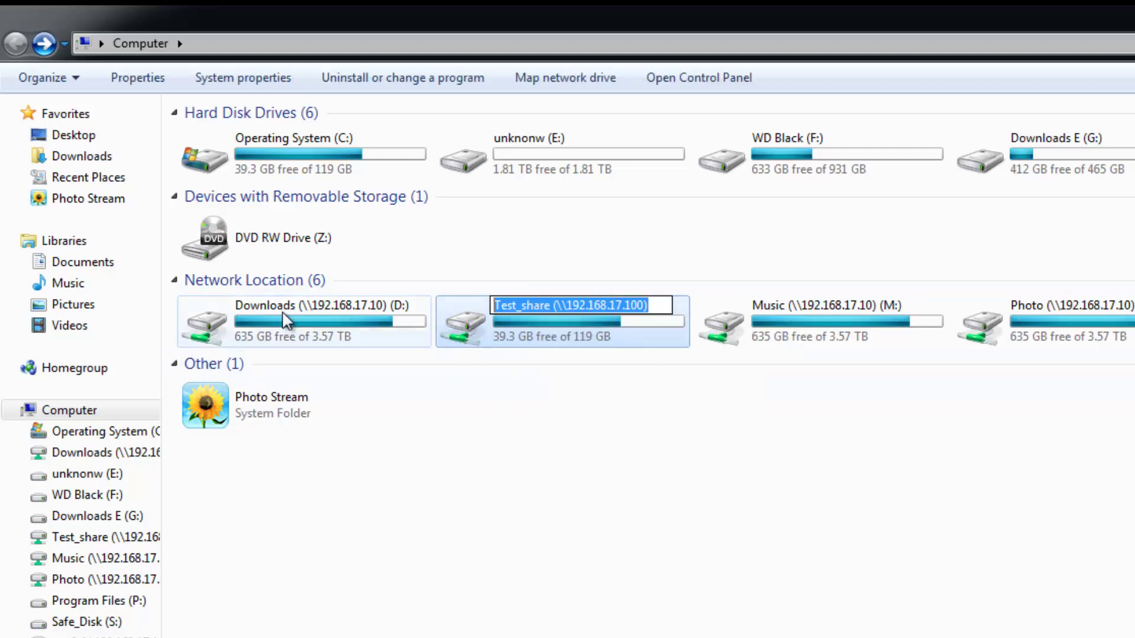
{"action": "type", "text": "funky sh"}
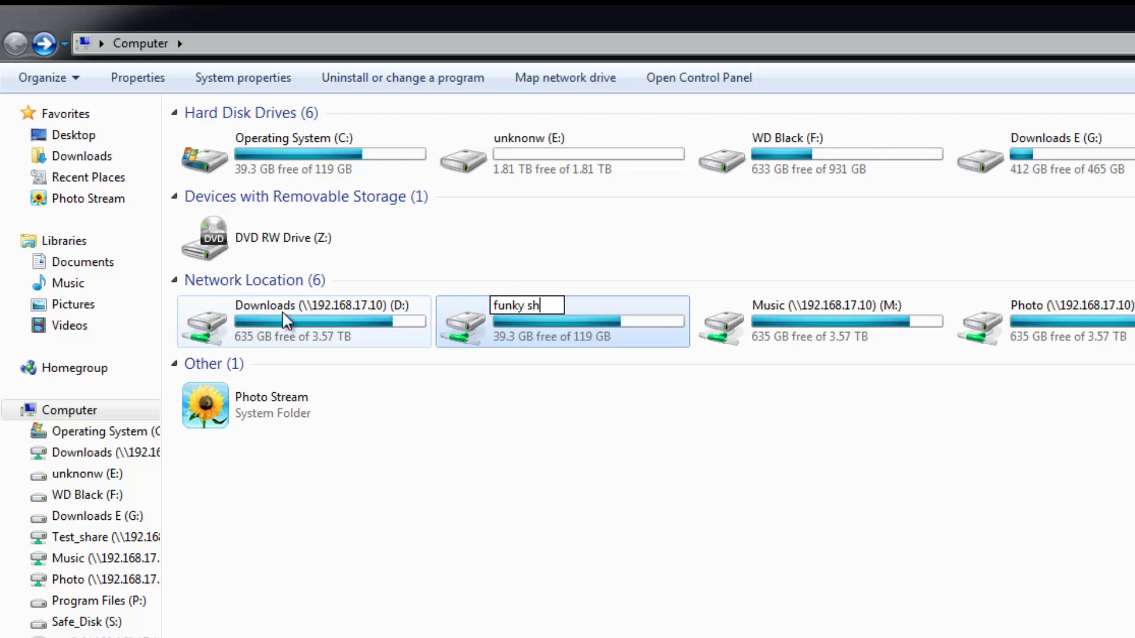
{"action": "type", "text": "ared folder"}
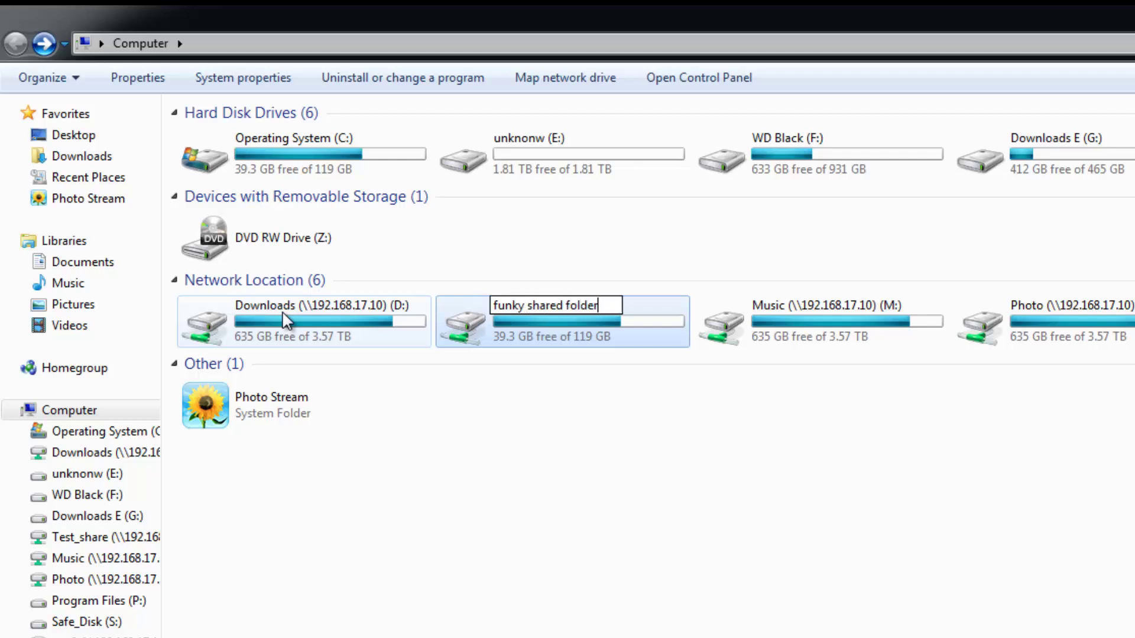
{"action": "left_click", "coordinate": [655, 419]}
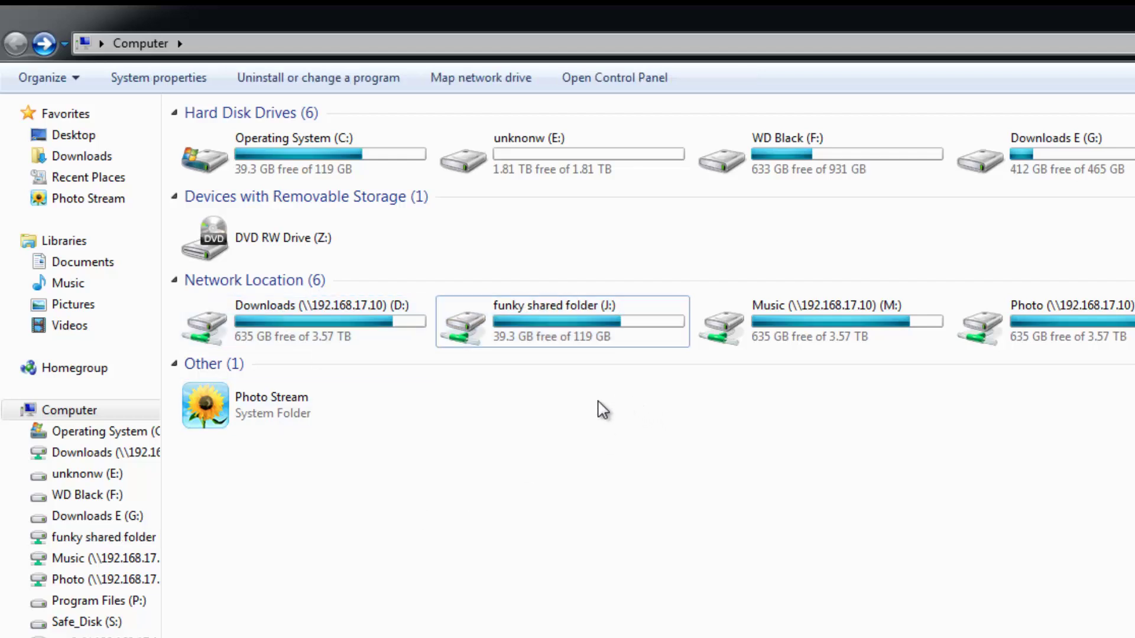
{"action": "double_click", "coordinate": [561, 331]}
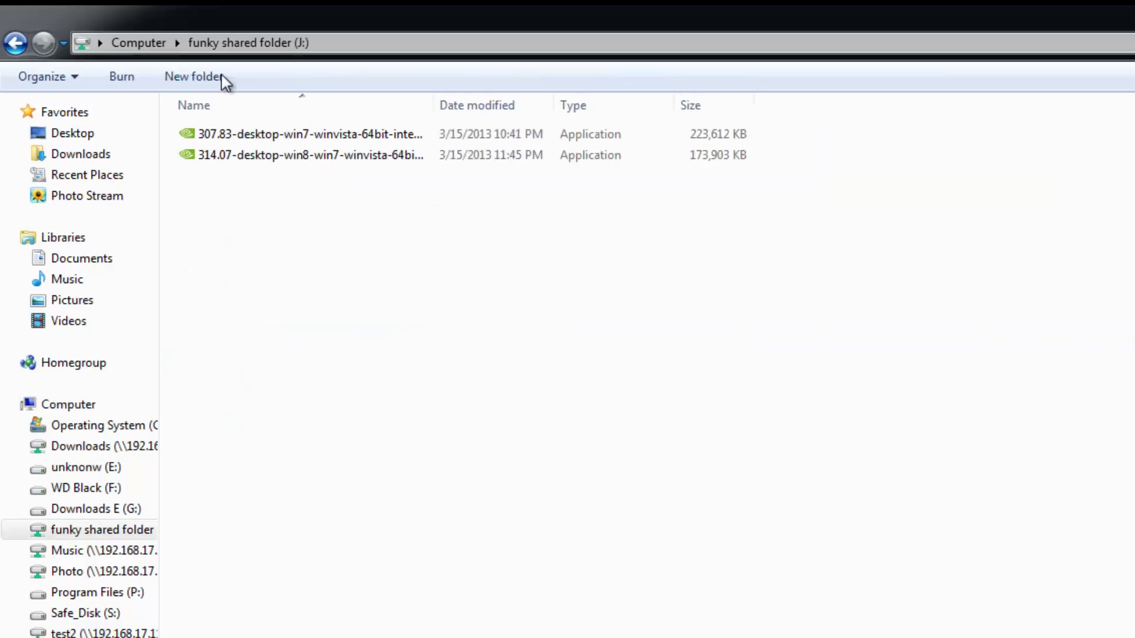
Disconnect the funky shared folder (J:) drive from Computer, confirming the open-files warning.
{"action": "left_click", "coordinate": [11, 32]}
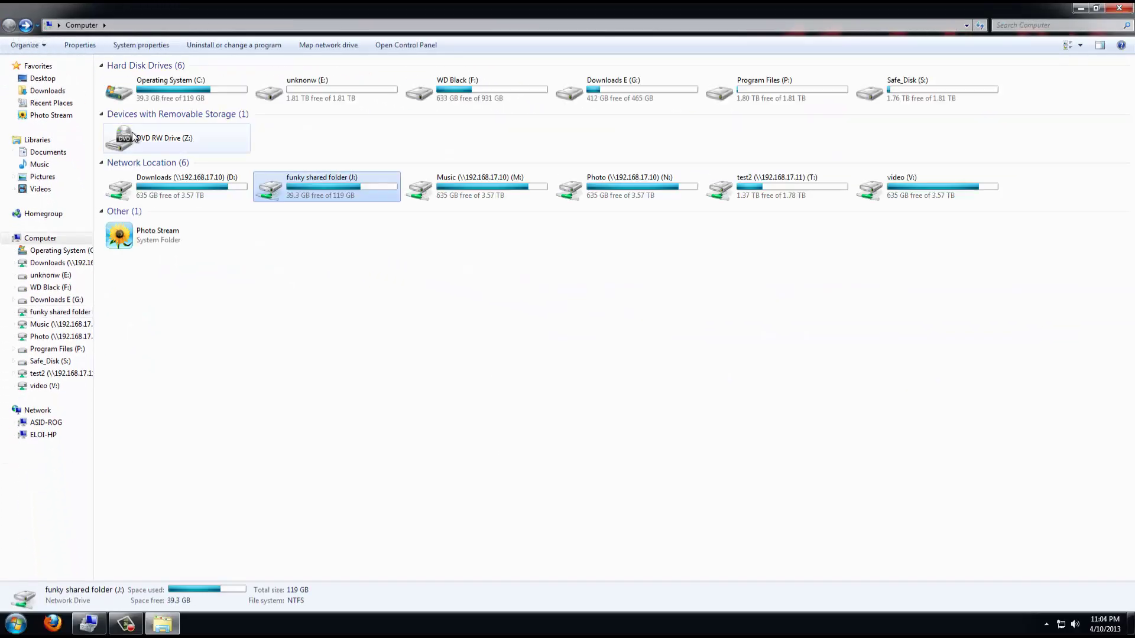
{"action": "right_click", "coordinate": [318, 184]}
{"action": "left_click", "coordinate": [360, 321]}
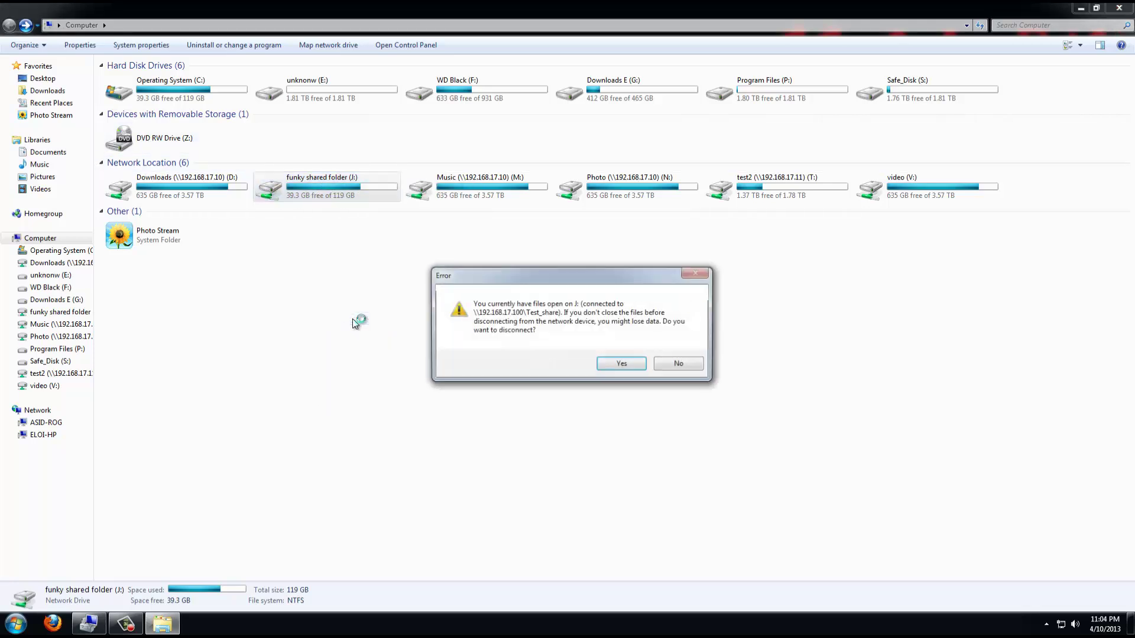
{"action": "left_click", "coordinate": [628, 368]}
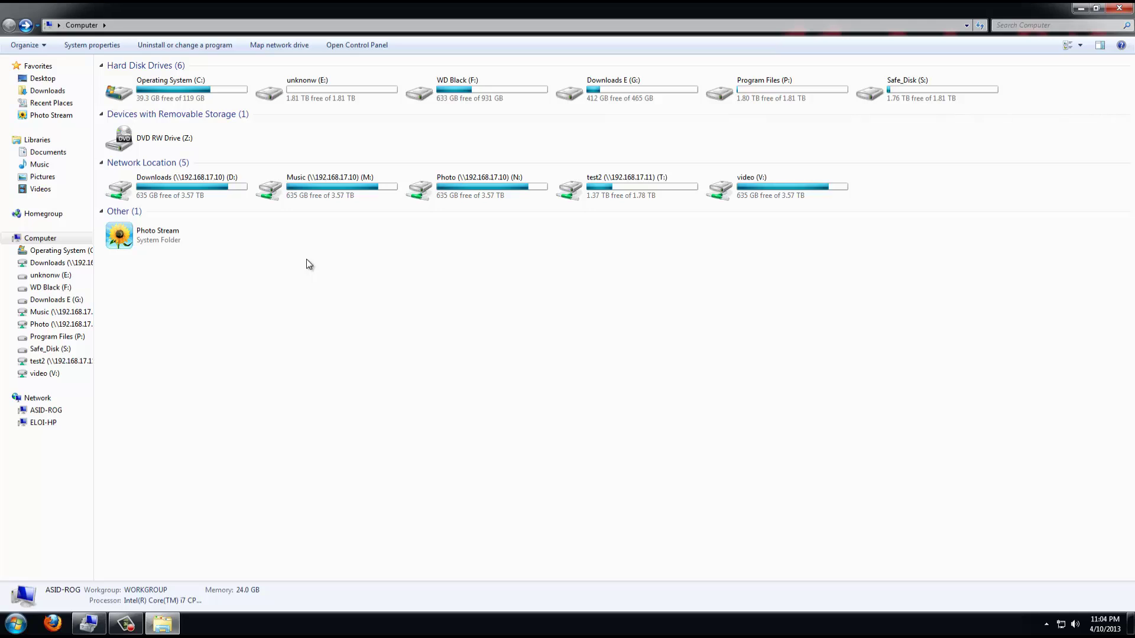
Close the Computer window and dismiss the Run prompt.
{"action": "left_click", "coordinate": [1119, 7]}
{"action": "key", "text": "super+r"}
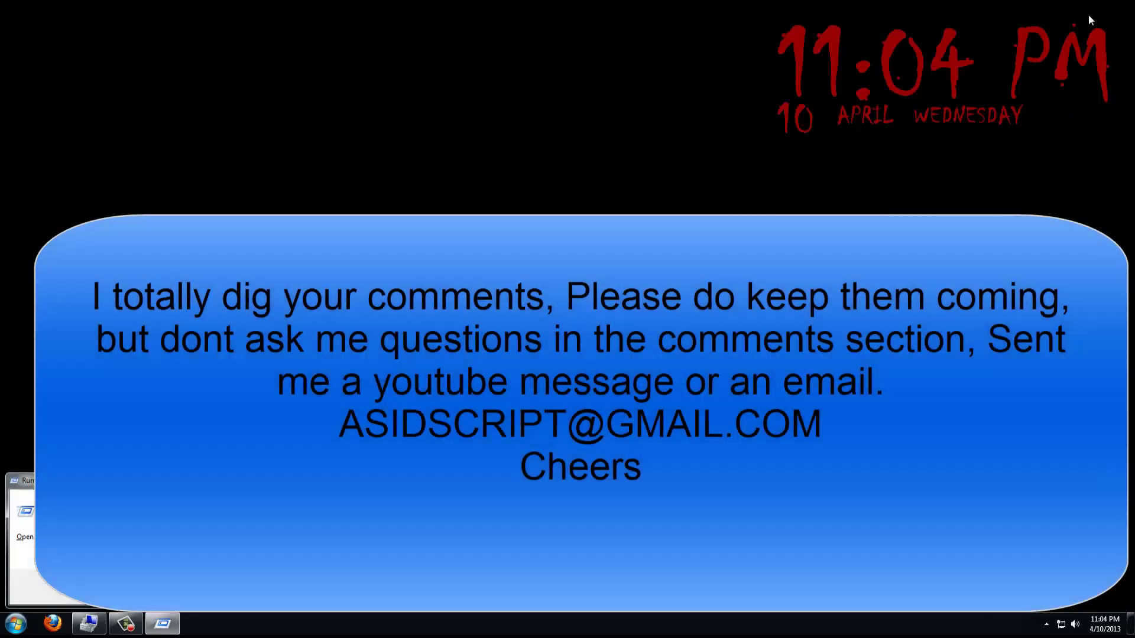
{"action": "key", "text": "Return"}
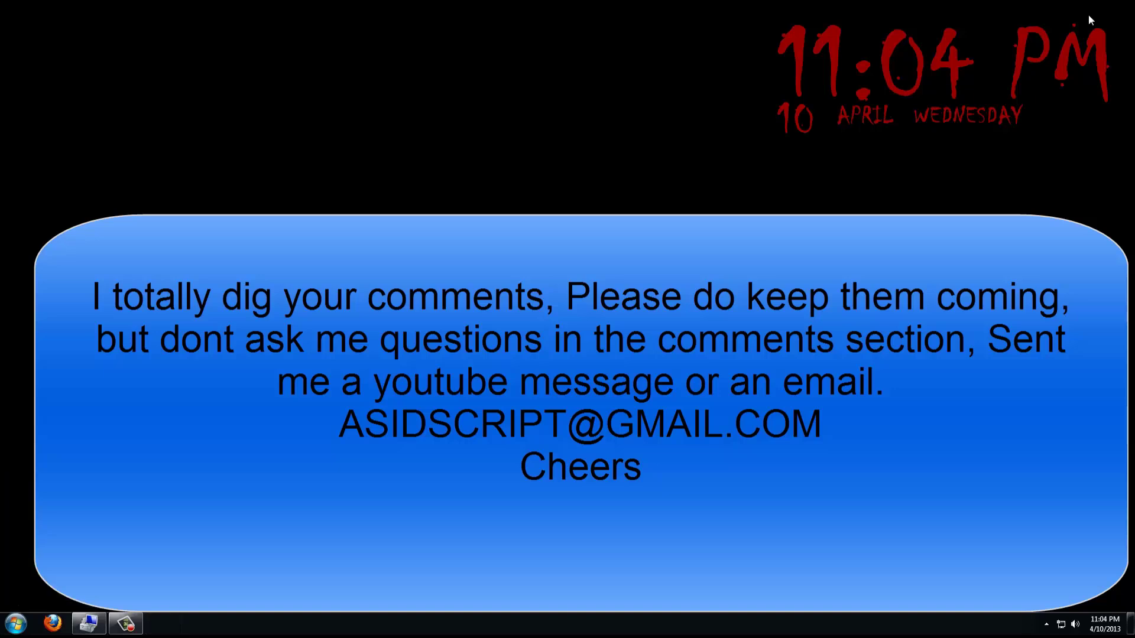